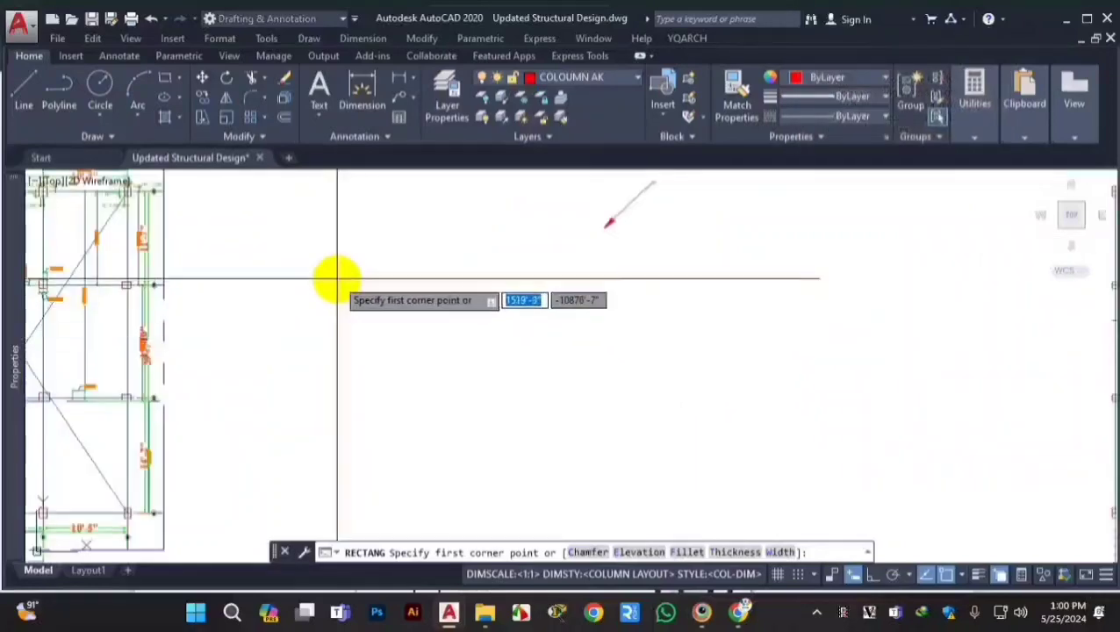
- Draw a 12" by 16" rectangle in the empty area beside the floor plan
{"action": "left_click", "coordinate": [337, 279]}
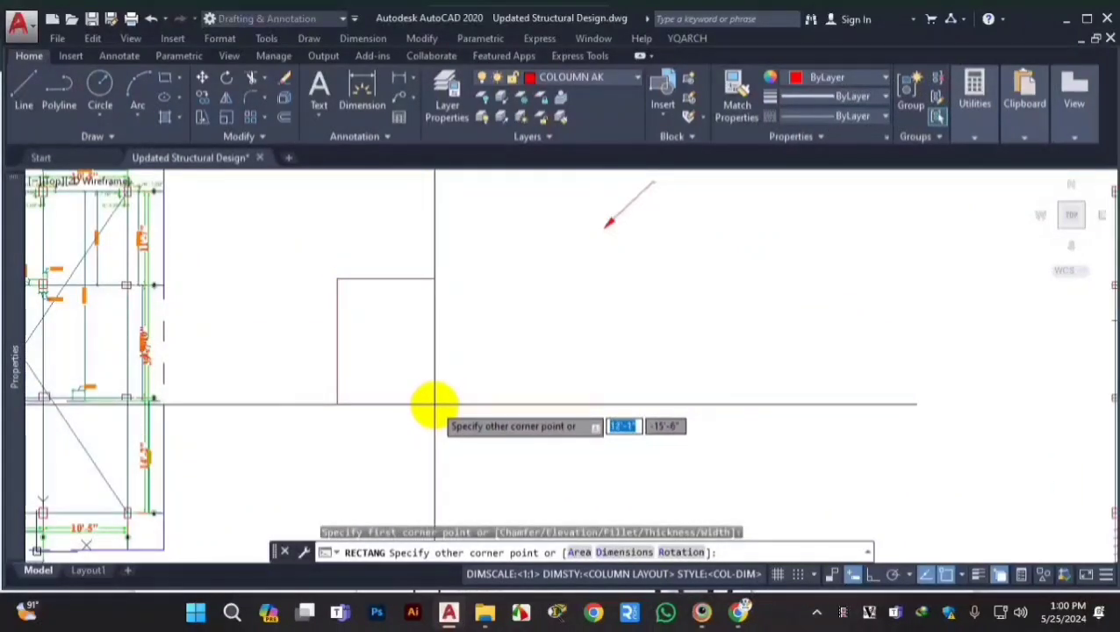
{"action": "key", "text": "ctrl+1"}
{"action": "left_click", "coordinate": [436, 401]}
{"action": "mouse_move", "coordinate": [341, 278]}
{"action": "left_mouse_down"}
{"action": "mouse_move", "coordinate": [458, 272]}
{"action": "mouse_move", "coordinate": [333, 405]}
{"action": "mouse_move", "coordinate": [435, 405]}
{"action": "left_mouse_up"}
{"action": "key", "text": "Escape"}
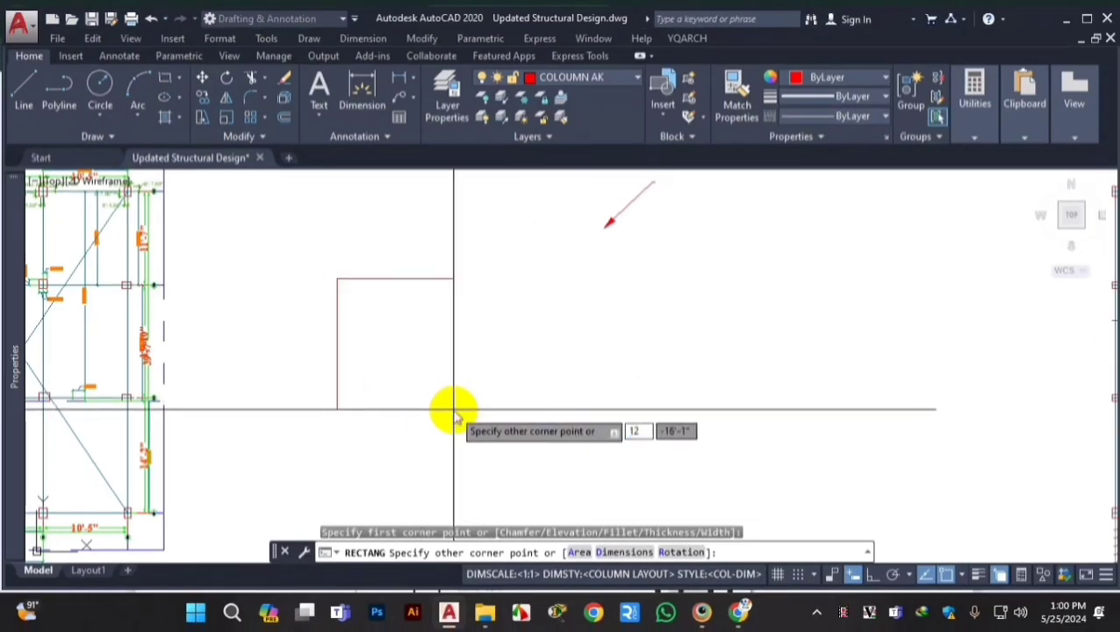
{"action": "key", "text": "Tab"}
{"action": "type", "text": "16"}
{"action": "key", "text": "Return"}
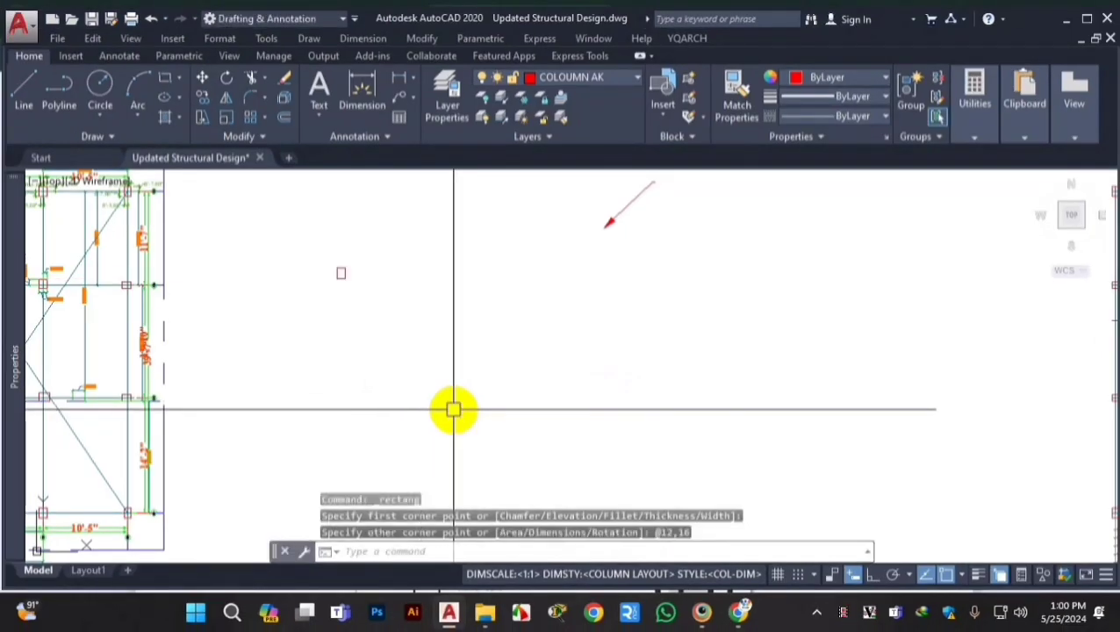
- Examine the new rectangle up close and temporarily mark a 1.5" cover at its upper edge as a freehand annotation
{"action": "scroll", "coordinate": [395, 327], "scroll_direction": "down", "scroll_amount": 3}
{"action": "scroll", "coordinate": [352, 301], "scroll_direction": "up", "scroll_amount": 5}
{"action": "scroll", "coordinate": [360, 277], "scroll_direction": "up", "scroll_amount": 4}
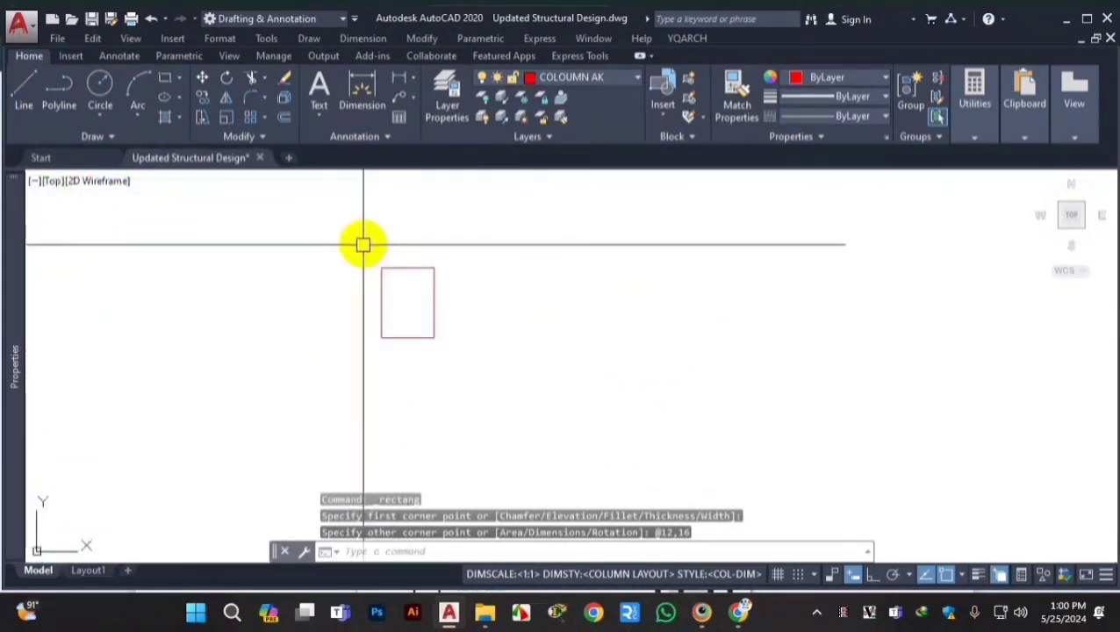
{"action": "scroll", "coordinate": [368, 343], "scroll_direction": "down", "scroll_amount": 8}
{"action": "scroll", "coordinate": [386, 329], "scroll_direction": "up", "scroll_amount": 10}
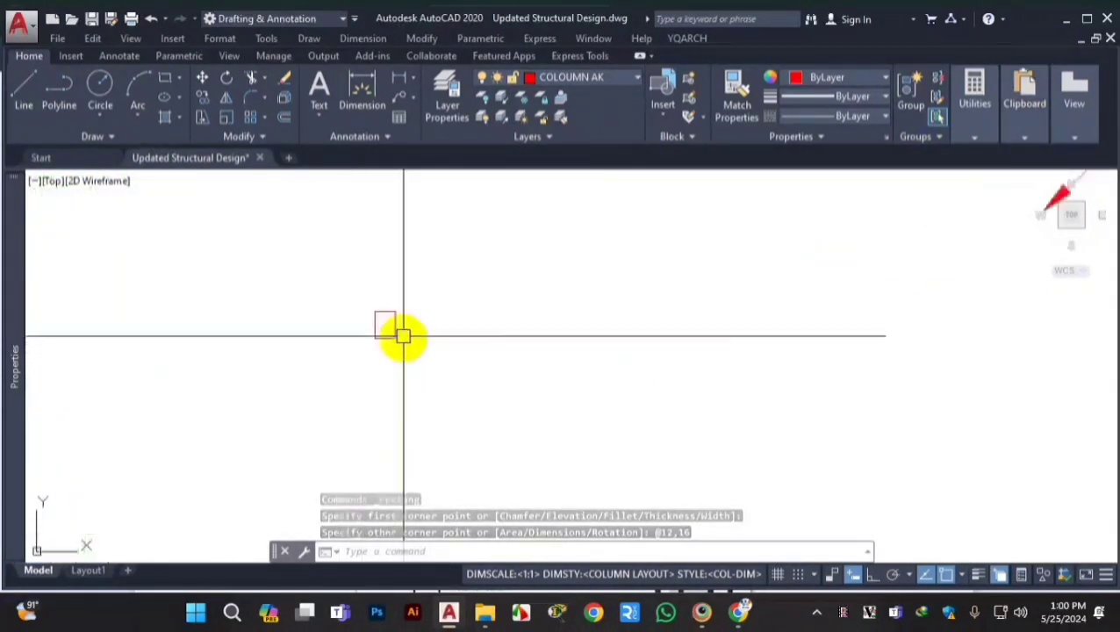
{"action": "scroll", "coordinate": [369, 287], "scroll_direction": "up", "scroll_amount": 4}
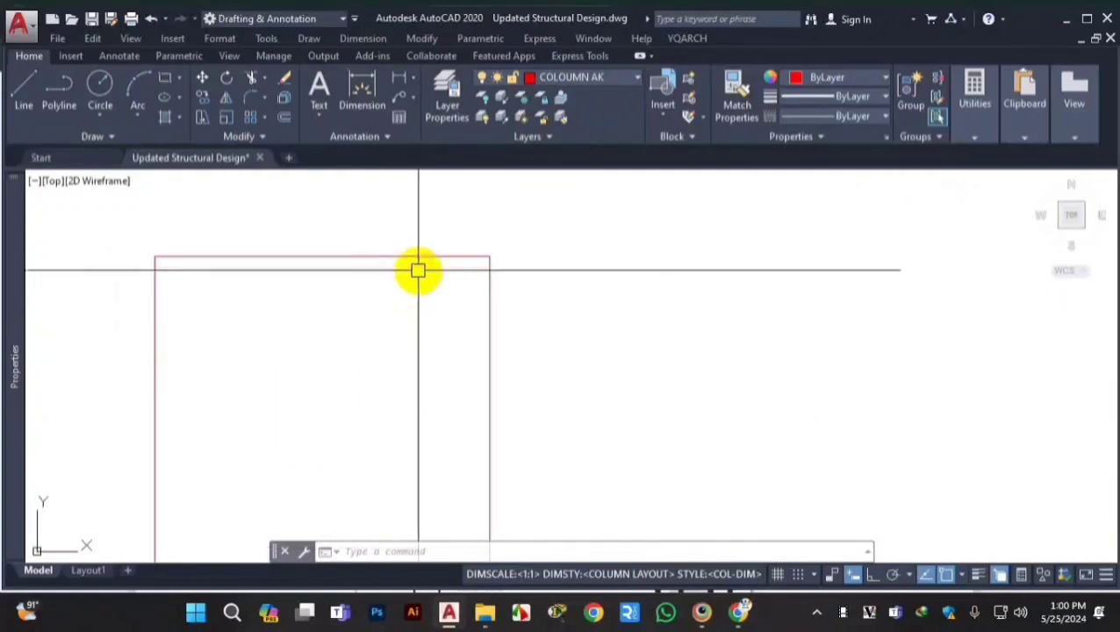
{"action": "scroll", "coordinate": [413, 282], "scroll_direction": "down", "scroll_amount": 4}
{"action": "scroll", "coordinate": [406, 293], "scroll_direction": "up", "scroll_amount": 4}
{"action": "scroll", "coordinate": [481, 273], "scroll_direction": "down", "scroll_amount": 2}
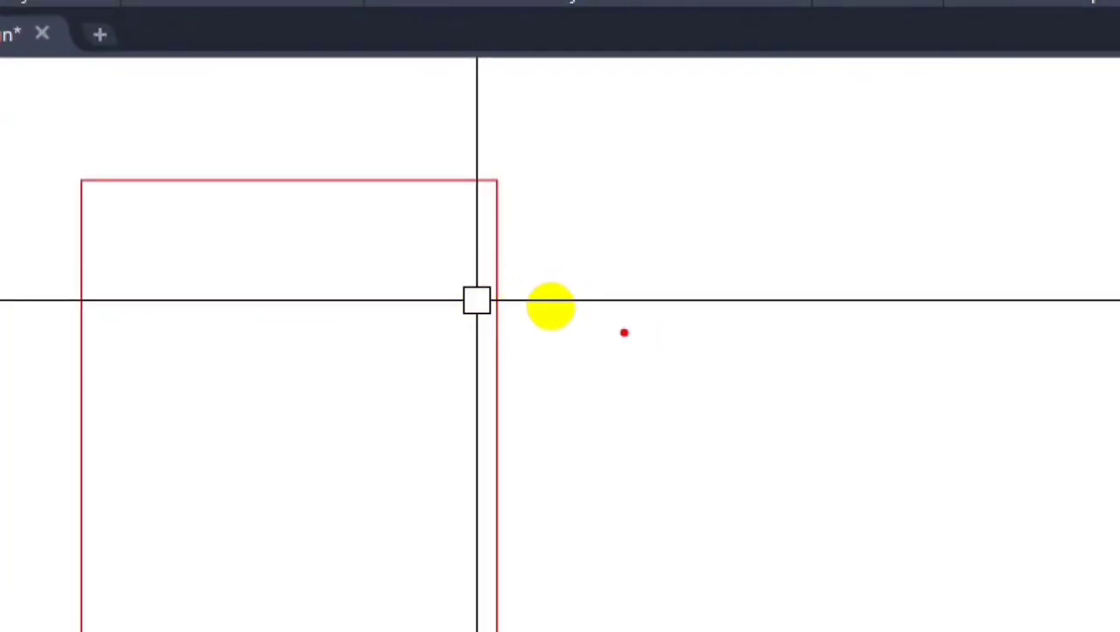
{"action": "left_click_drag", "start_coordinate": [466, 210], "coordinate": [145, 219]}
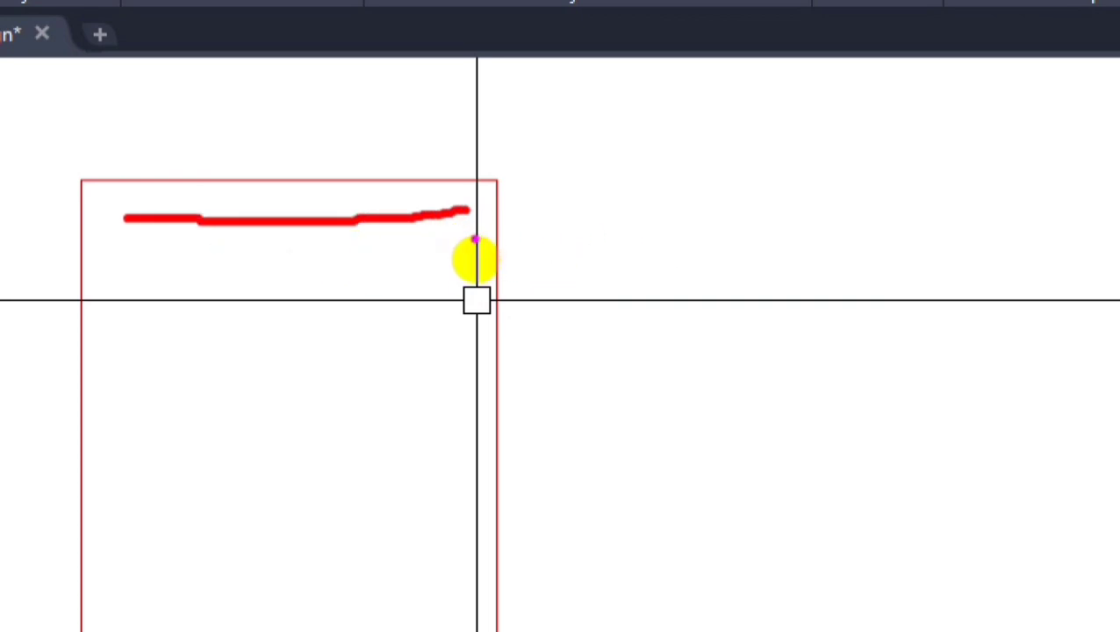
{"action": "mouse_move", "coordinate": [334, 172]}
{"action": "left_mouse_down"}
{"action": "mouse_move", "coordinate": [334, 236]}
{"action": "mouse_move", "coordinate": [405, 145]}
{"action": "mouse_move", "coordinate": [450, 170]}
{"action": "left_mouse_up"}
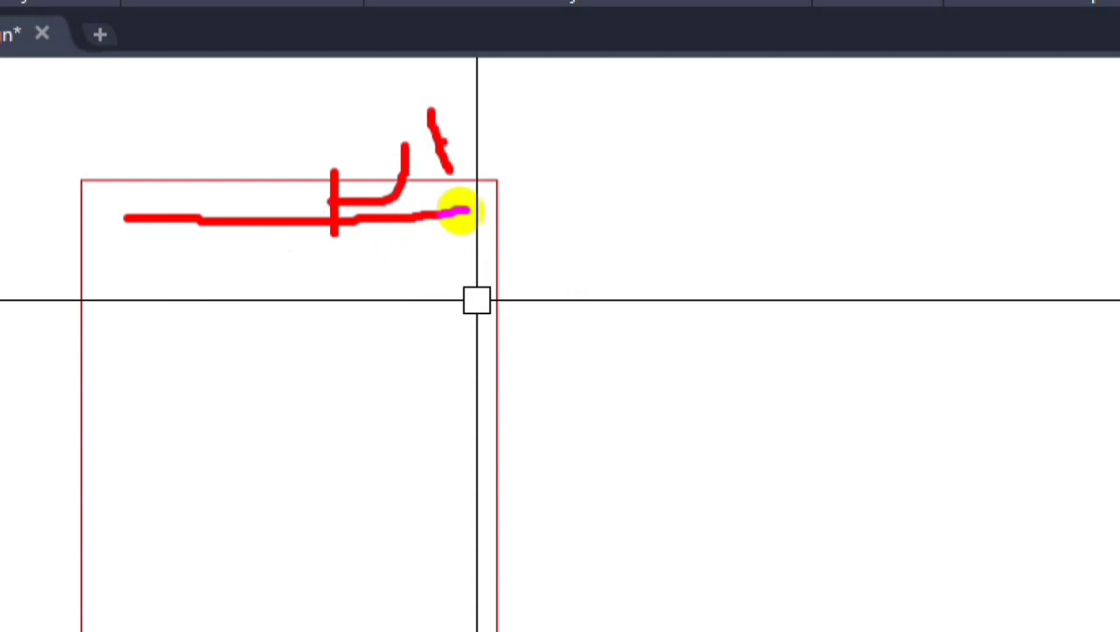
{"action": "mouse_move", "coordinate": [480, 104]}
{"action": "left_mouse_down"}
{"action": "mouse_move", "coordinate": [501, 155]}
{"action": "mouse_move", "coordinate": [525, 97]}
{"action": "mouse_move", "coordinate": [557, 115]}
{"action": "left_mouse_up"}
{"action": "left_click", "coordinate": [542, 85]}
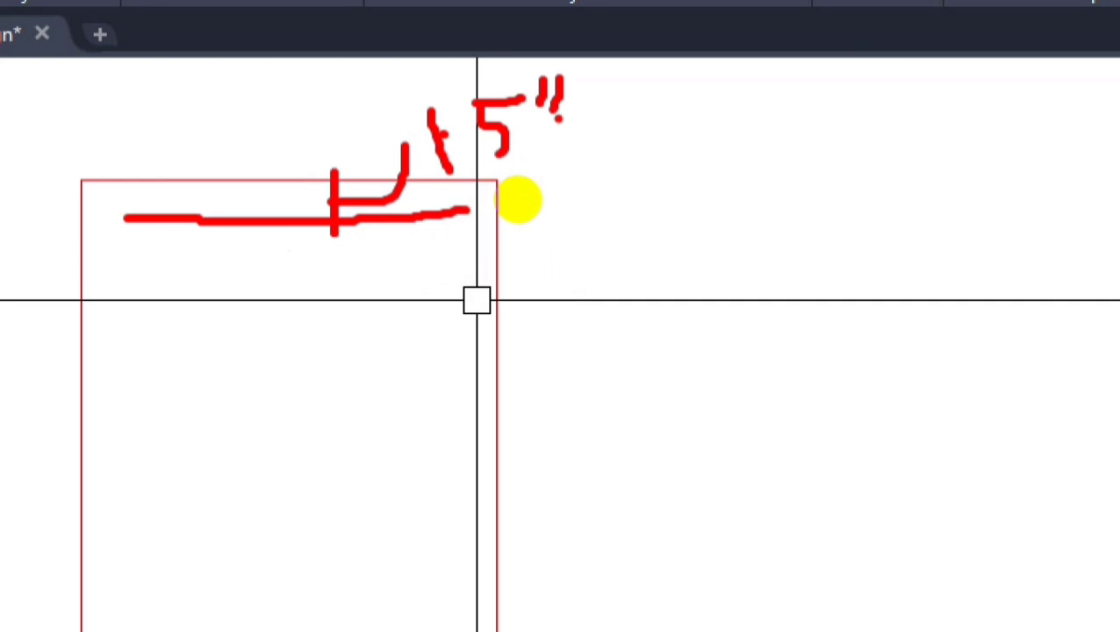
{"action": "key", "text": "Escape"}
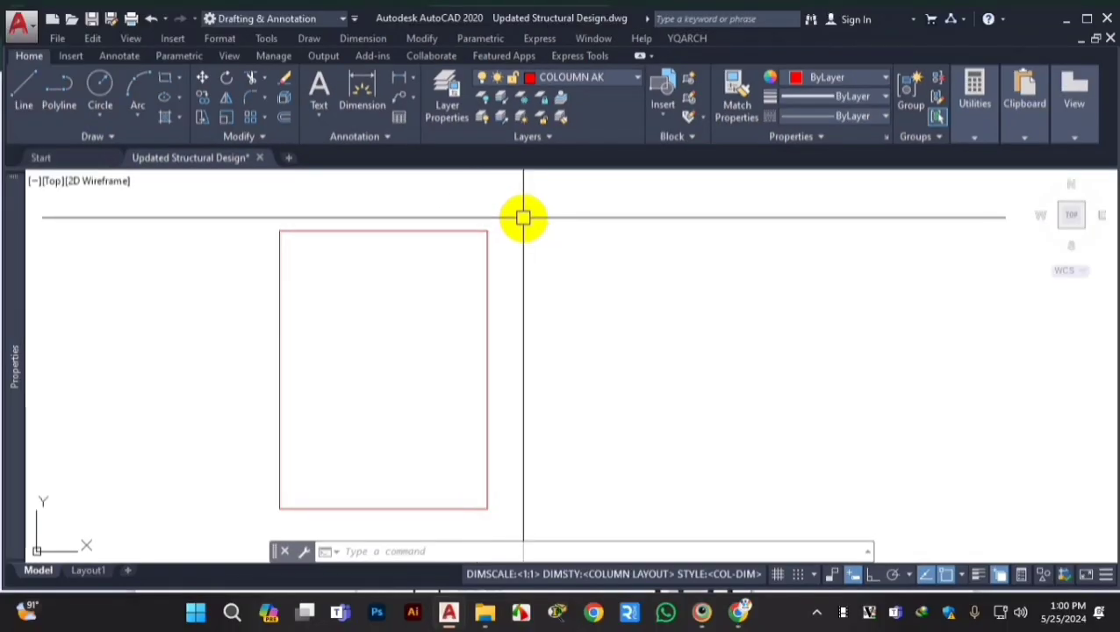
- Find the Pedestal Size column in the column schedule, outline its heading and sketch a temporary pedestal diagram with cover lines above it
{"action": "scroll", "coordinate": [518, 264], "scroll_direction": "down", "scroll_amount": 15}
{"action": "scroll", "coordinate": [537, 397], "scroll_direction": "down", "scroll_amount": 6}
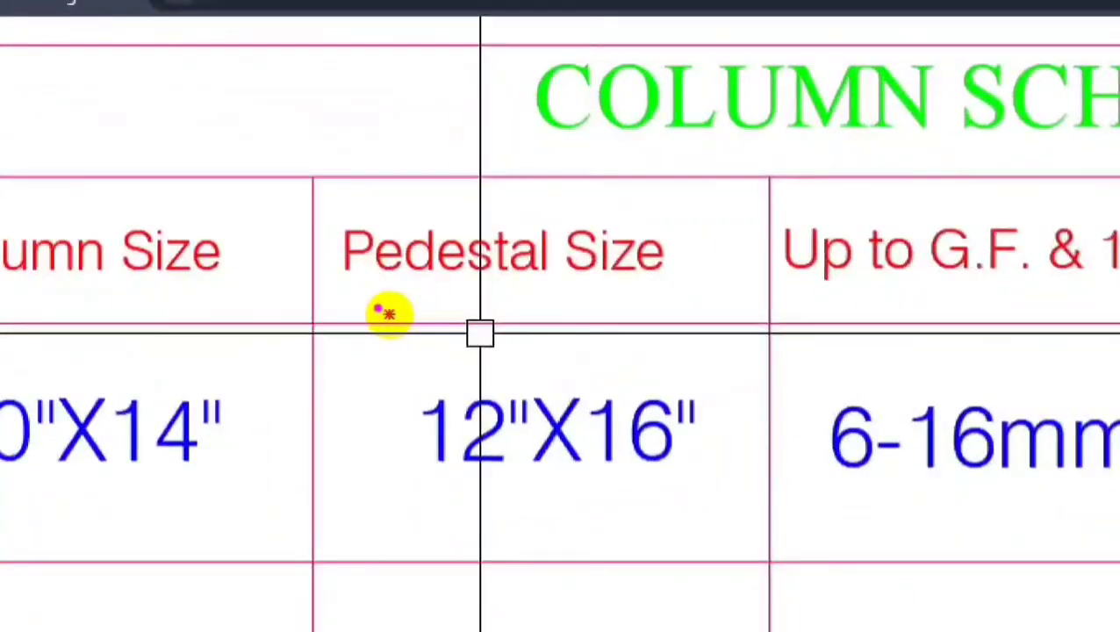
{"action": "mouse_move", "coordinate": [388, 313]}
{"action": "left_mouse_down"}
{"action": "mouse_move", "coordinate": [545, 312]}
{"action": "mouse_move", "coordinate": [545, 250]}
{"action": "mouse_move", "coordinate": [374, 257]}
{"action": "mouse_move", "coordinate": [372, 316]}
{"action": "left_mouse_up"}
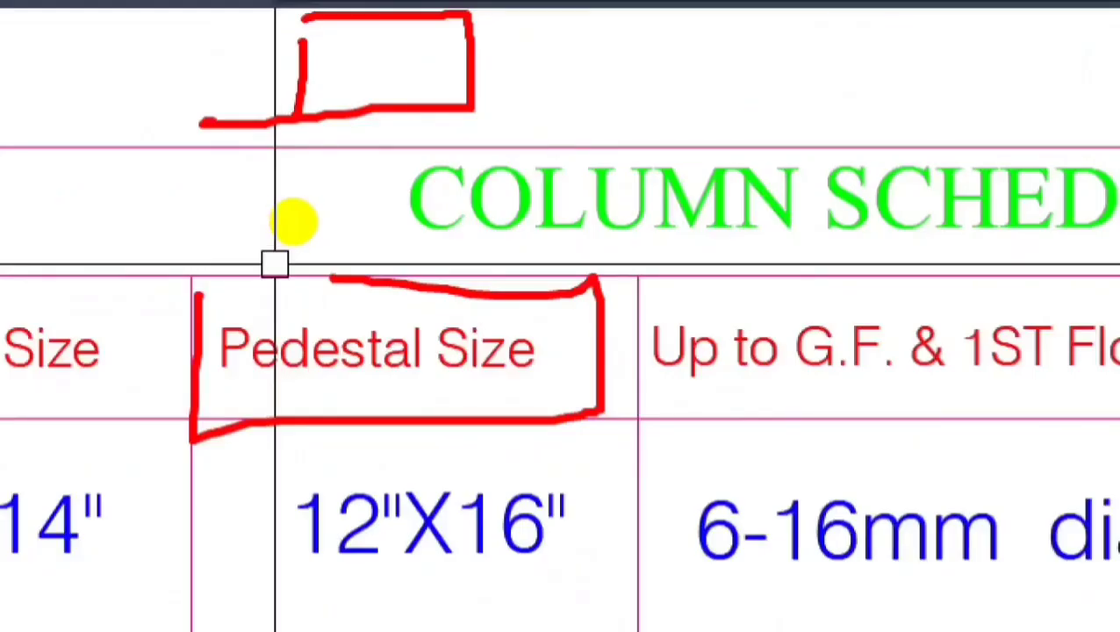
{"action": "left_click_drag", "start_coordinate": [295, 220], "coordinate": [295, 309]}
{"action": "left_click_drag", "start_coordinate": [475, 109], "coordinate": [475, 257]}
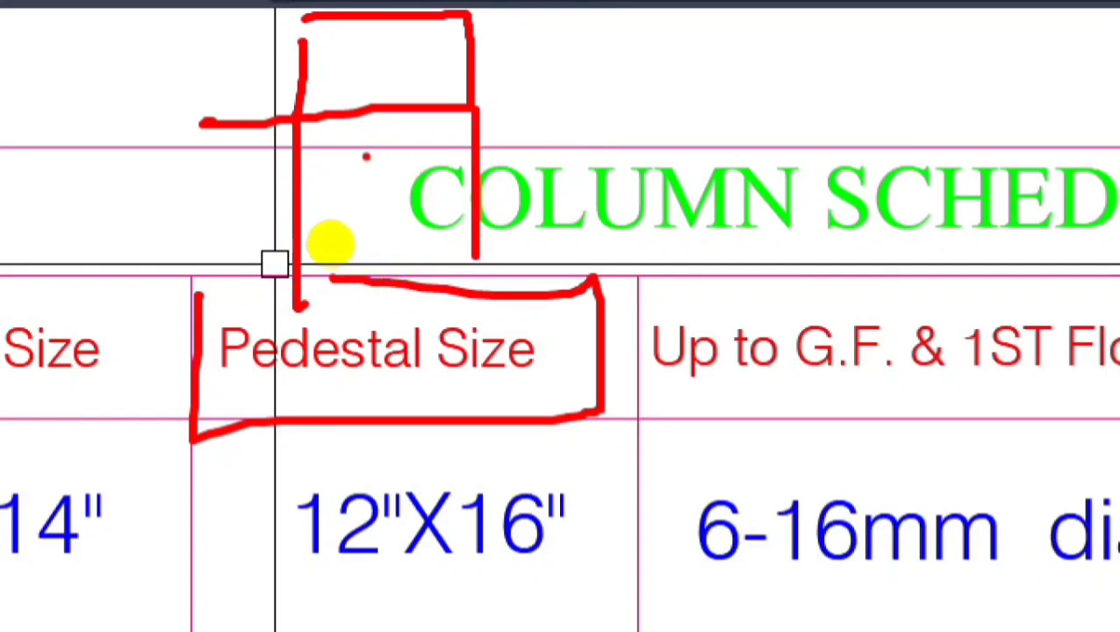
{"action": "left_click_drag", "start_coordinate": [474, 79], "coordinate": [581, 79]}
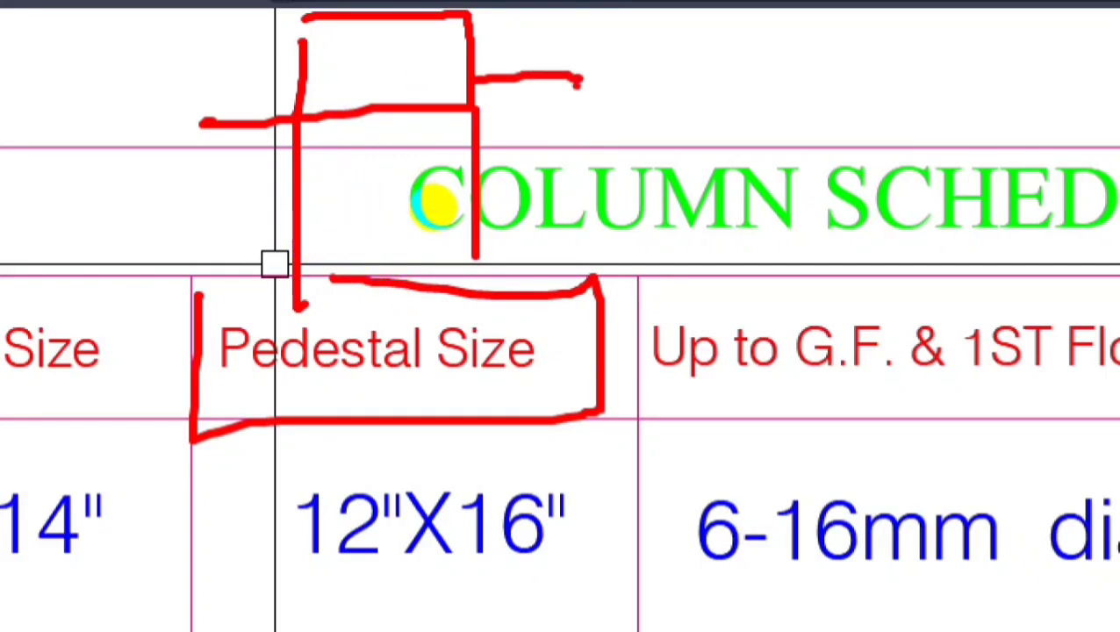
{"action": "mouse_move", "coordinate": [670, 36]}
{"action": "left_mouse_down"}
{"action": "mouse_move", "coordinate": [669, 52]}
{"action": "mouse_move", "coordinate": [777, 92]}
{"action": "mouse_move", "coordinate": [786, 122]}
{"action": "left_mouse_up"}
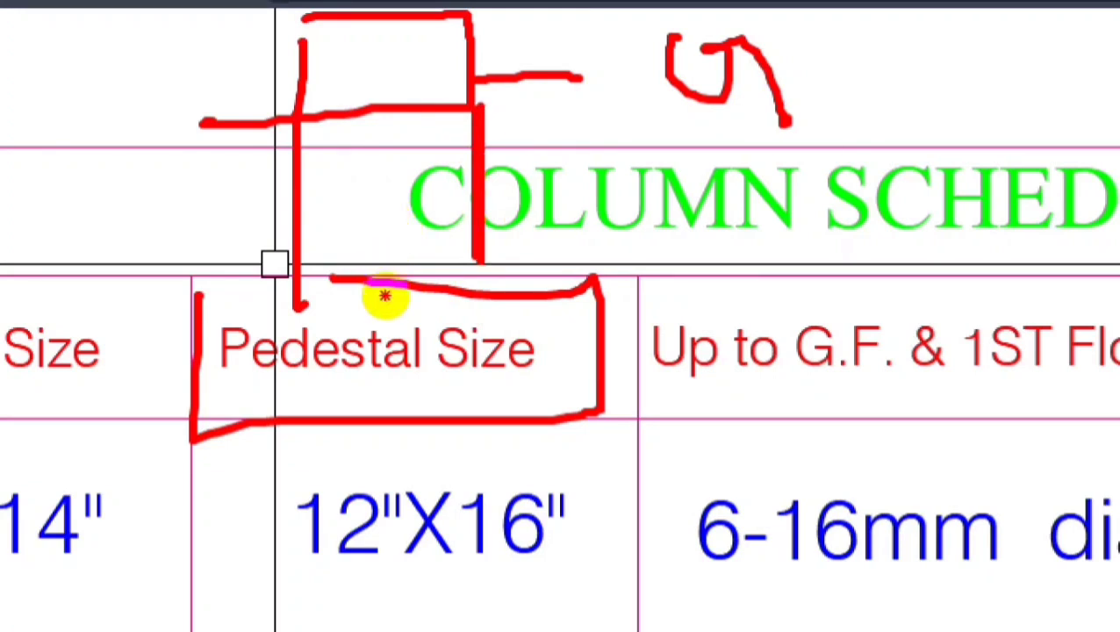
{"action": "left_click_drag", "start_coordinate": [480, 261], "coordinate": [481, 309]}
{"action": "left_click_drag", "start_coordinate": [441, 105], "coordinate": [438, 307]}
{"action": "mouse_move", "coordinate": [422, 178]}
{"action": "left_mouse_down"}
{"action": "mouse_move", "coordinate": [551, 178]}
{"action": "mouse_move", "coordinate": [444, 251]}
{"action": "left_mouse_up"}
{"action": "left_click_drag", "start_coordinate": [463, 149], "coordinate": [402, 225]}
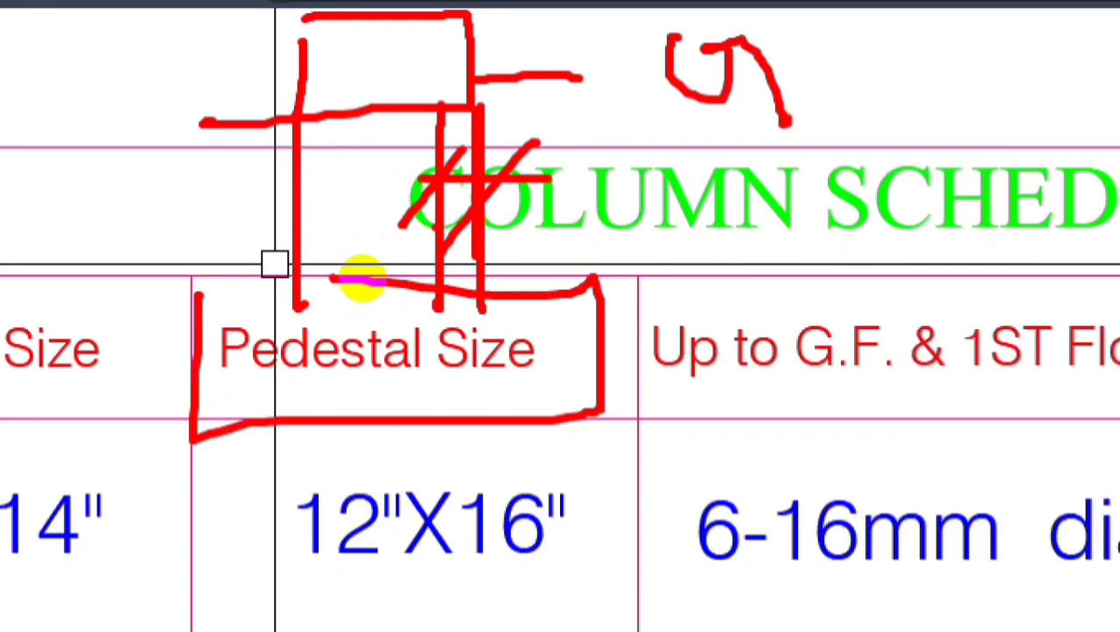
- Compare the column and pedestal sizes of C1 in the schedule, underlining both temporarily and sketching a section outline above the table
{"action": "scroll", "coordinate": [462, 405], "scroll_direction": "down", "scroll_amount": 5}
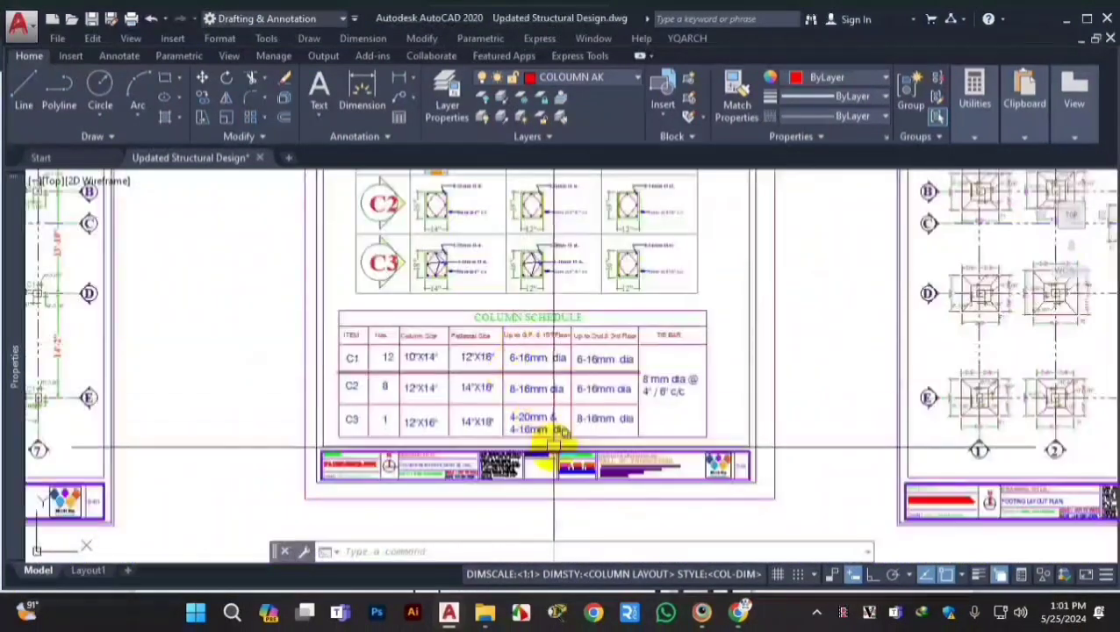
{"action": "scroll", "coordinate": [407, 358], "scroll_direction": "up", "scroll_amount": 5}
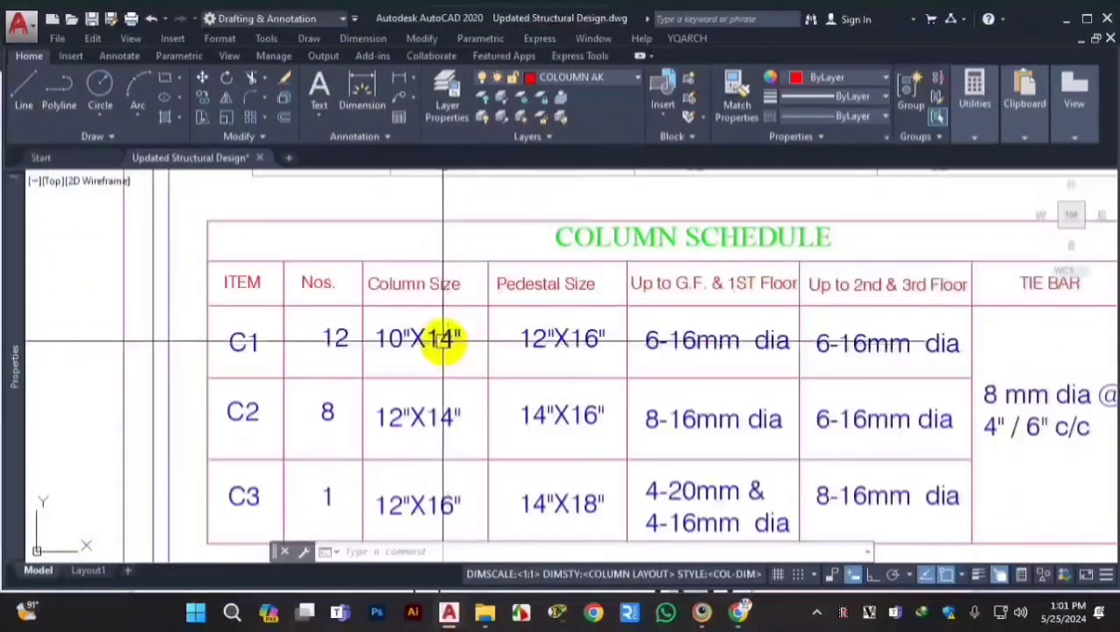
{"action": "key", "text": "ctrl+1"}
{"action": "left_click", "coordinate": [526, 345]}
{"action": "left_click_drag", "start_coordinate": [377, 362], "coordinate": [428, 361]}
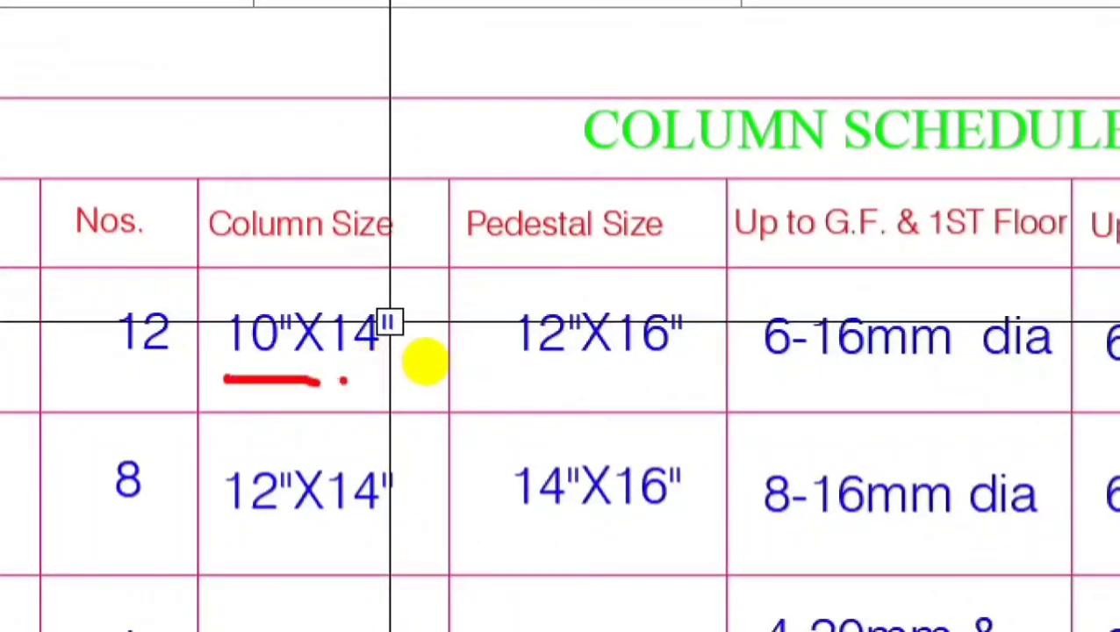
{"action": "left_click_drag", "start_coordinate": [520, 363], "coordinate": [562, 364]}
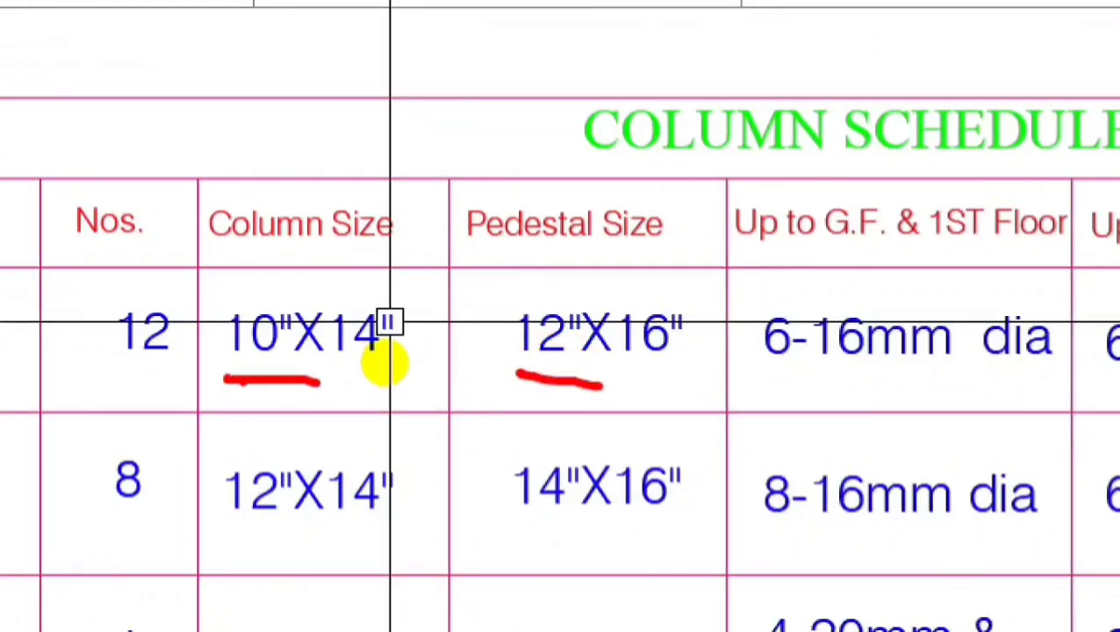
{"action": "mouse_move", "coordinate": [354, 17]}
{"action": "left_mouse_down"}
{"action": "mouse_move", "coordinate": [500, 150]}
{"action": "mouse_move", "coordinate": [514, 2]}
{"action": "mouse_move", "coordinate": [399, 24]}
{"action": "mouse_move", "coordinate": [386, 142]}
{"action": "left_mouse_up"}
{"action": "left_click_drag", "start_coordinate": [518, 53], "coordinate": [520, 102]}
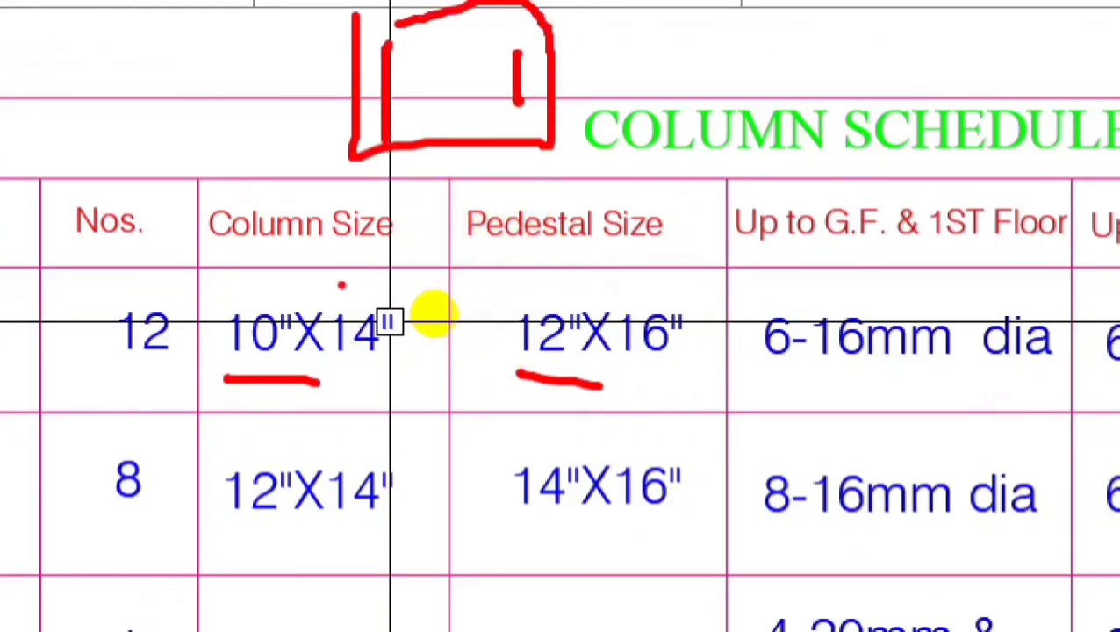
- Write a temporary 1.5 cover note beneath the Column Size heading in the schedule
{"action": "mouse_move", "coordinate": [279, 258]}
{"action": "left_mouse_down"}
{"action": "mouse_move", "coordinate": [349, 255]}
{"action": "mouse_move", "coordinate": [344, 299]}
{"action": "left_mouse_up"}
{"action": "left_click", "coordinate": [367, 265]}
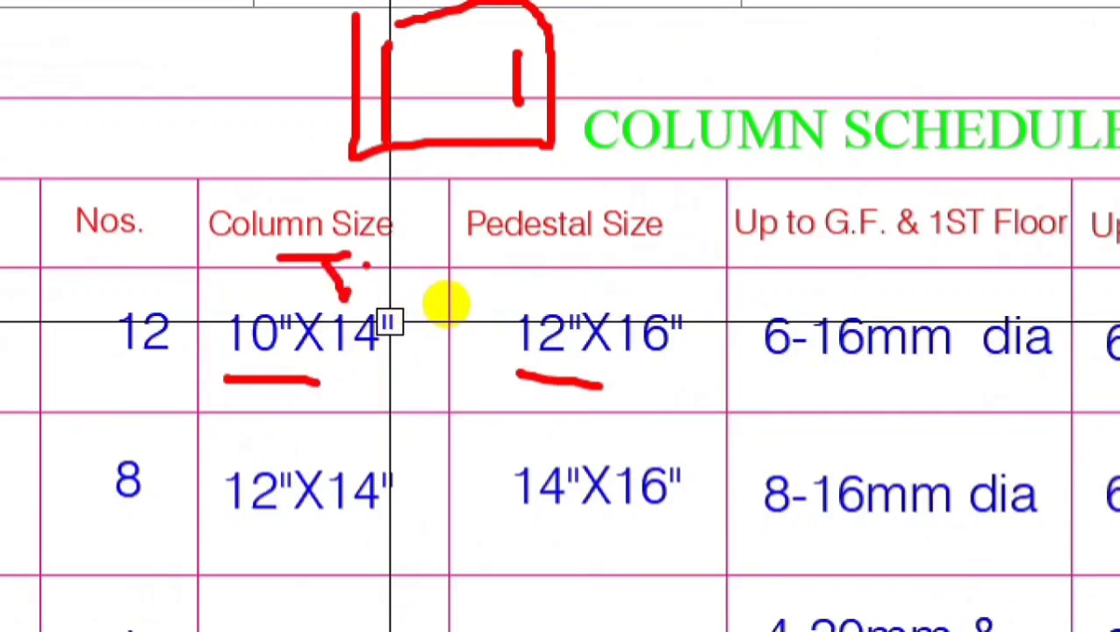
{"action": "mouse_move", "coordinate": [372, 246]}
{"action": "left_mouse_down"}
{"action": "mouse_move", "coordinate": [413, 265]}
{"action": "mouse_move", "coordinate": [382, 279]}
{"action": "left_mouse_up"}
{"action": "left_click_drag", "start_coordinate": [367, 250], "coordinate": [415, 245]}
- Add a temporary 2.5 cover note beneath the Pedestal Size heading and box the heading, clearing all the marks at the end
{"action": "left_click_drag", "start_coordinate": [509, 272], "coordinate": [541, 272]}
{"action": "mouse_move", "coordinate": [574, 264]}
{"action": "left_mouse_down"}
{"action": "mouse_move", "coordinate": [632, 281]}
{"action": "mouse_move", "coordinate": [648, 268]}
{"action": "left_mouse_up"}
{"action": "left_click", "coordinate": [638, 271]}
{"action": "left_click", "coordinate": [680, 279]}
{"action": "mouse_move", "coordinate": [689, 245]}
{"action": "left_mouse_down"}
{"action": "mouse_move", "coordinate": [696, 289]}
{"action": "mouse_move", "coordinate": [738, 213]}
{"action": "left_mouse_up"}
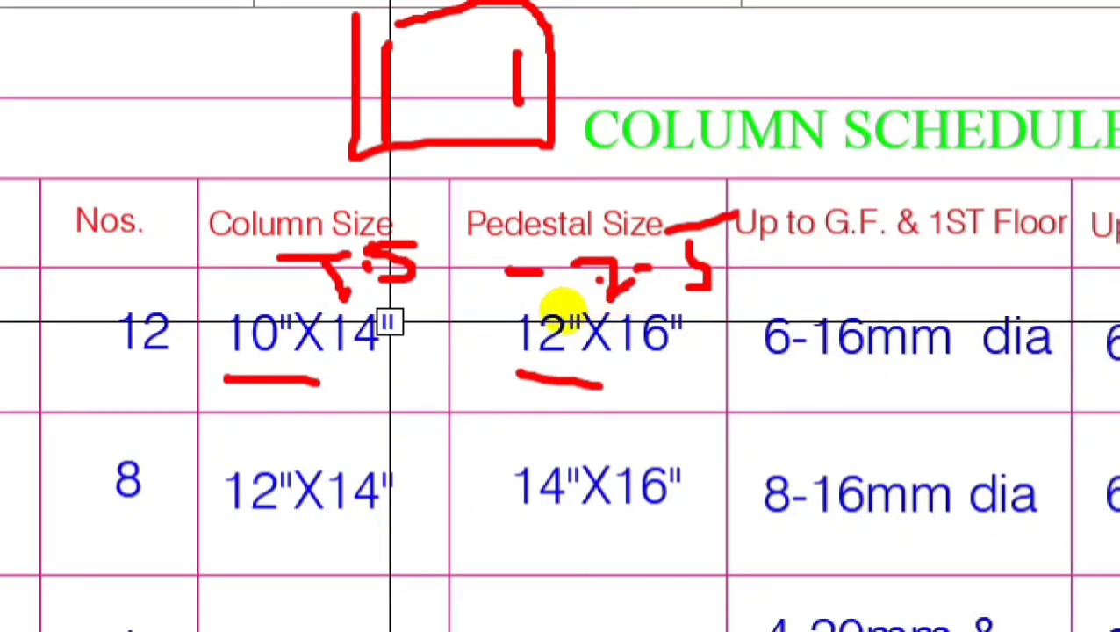
{"action": "mouse_move", "coordinate": [707, 204]}
{"action": "left_mouse_down"}
{"action": "mouse_move", "coordinate": [460, 187]}
{"action": "mouse_move", "coordinate": [549, 270]}
{"action": "mouse_move", "coordinate": [744, 182]}
{"action": "mouse_move", "coordinate": [654, 180]}
{"action": "left_mouse_up"}
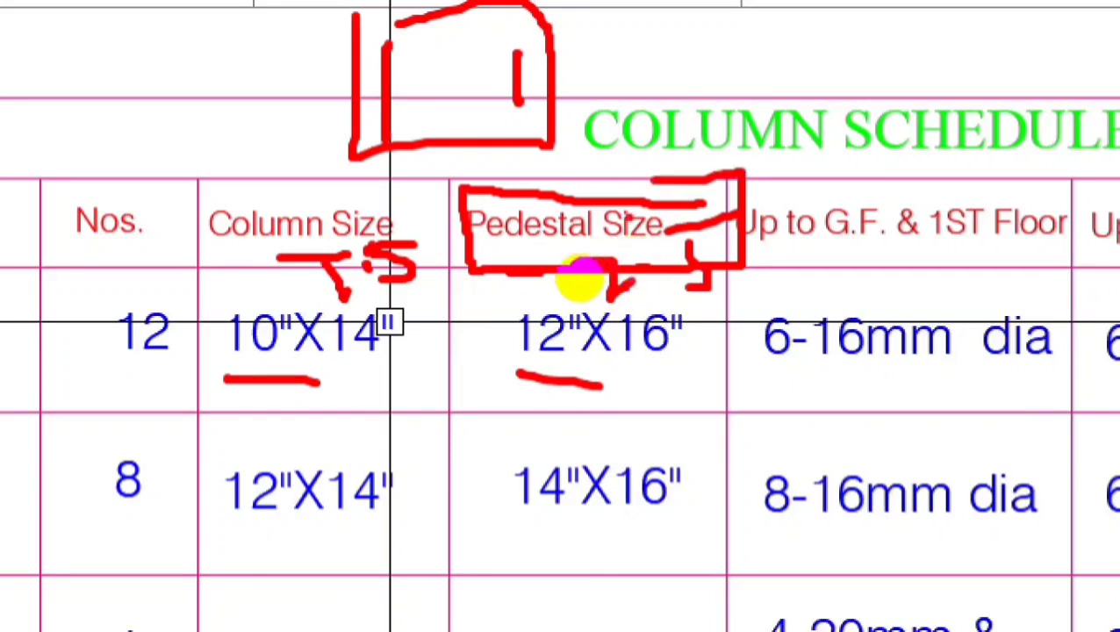
{"action": "left_click_drag", "start_coordinate": [275, 196], "coordinate": [380, 121]}
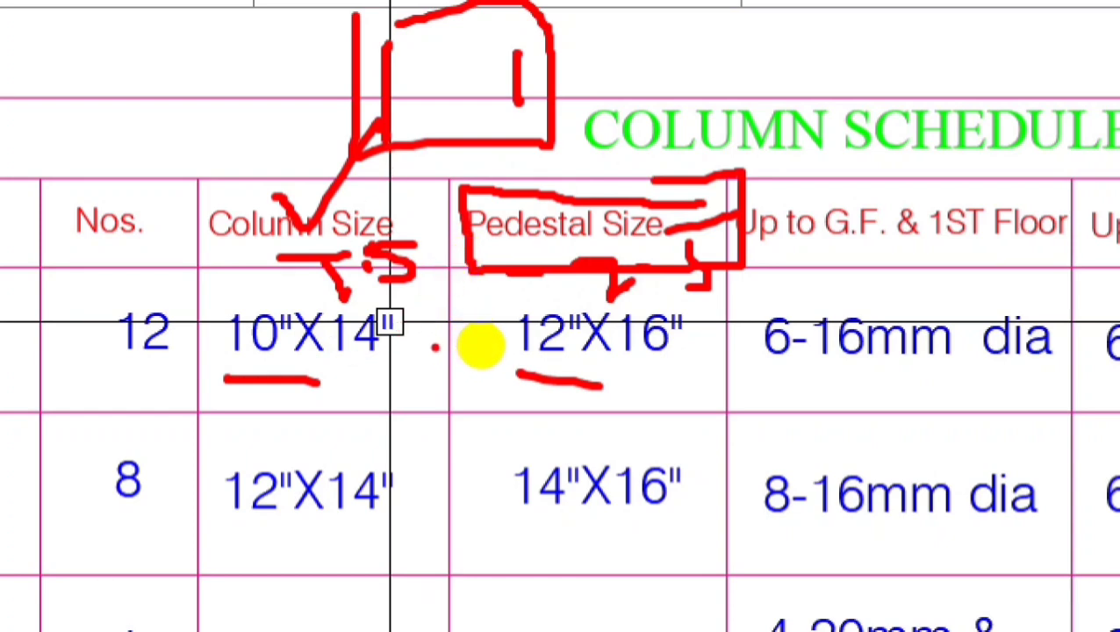
{"action": "key", "text": "Escape"}
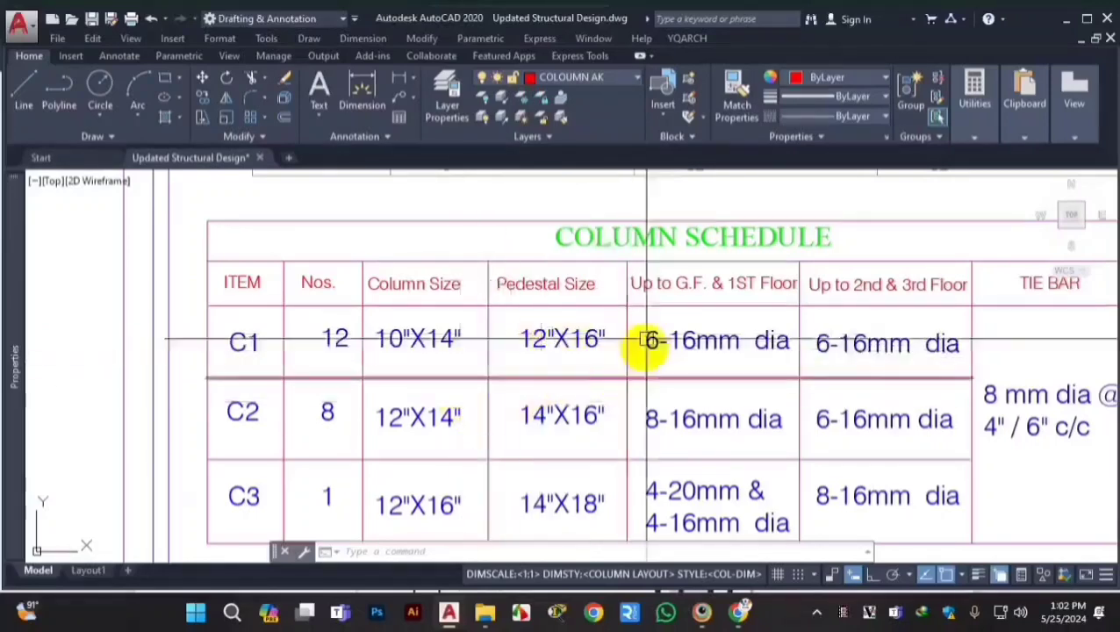
- Return to the 12" by 16" rectangle beside the plan and examine its outline
{"action": "scroll", "coordinate": [647, 343], "scroll_direction": "down", "scroll_amount": 8}
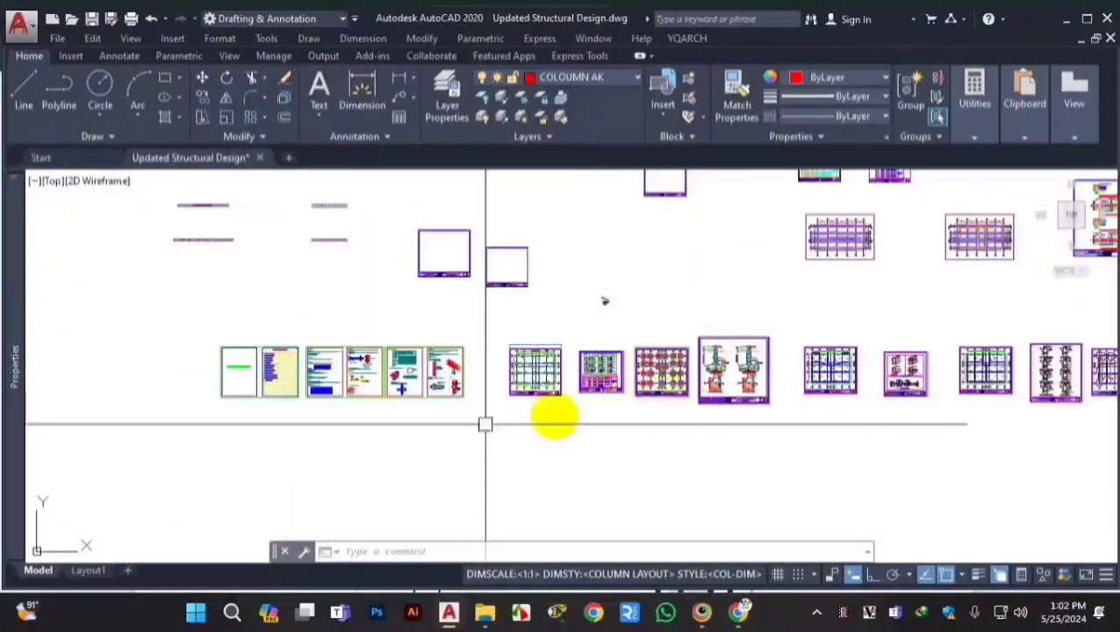
{"action": "scroll", "coordinate": [513, 363], "scroll_direction": "down", "scroll_amount": 6}
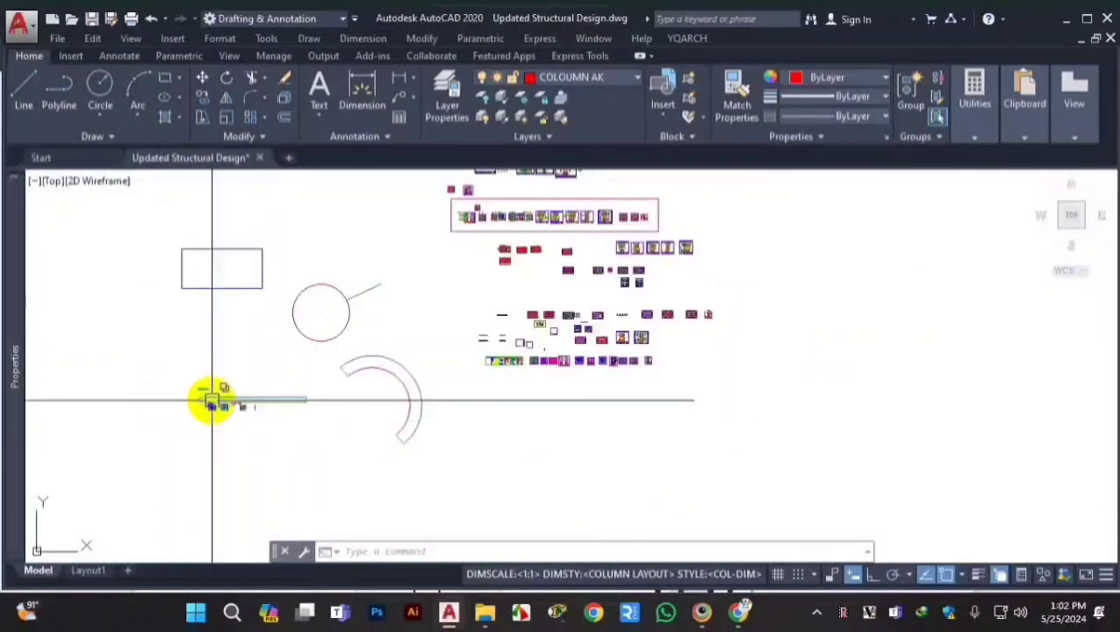
{"action": "scroll", "coordinate": [220, 404], "scroll_direction": "up", "scroll_amount": 10}
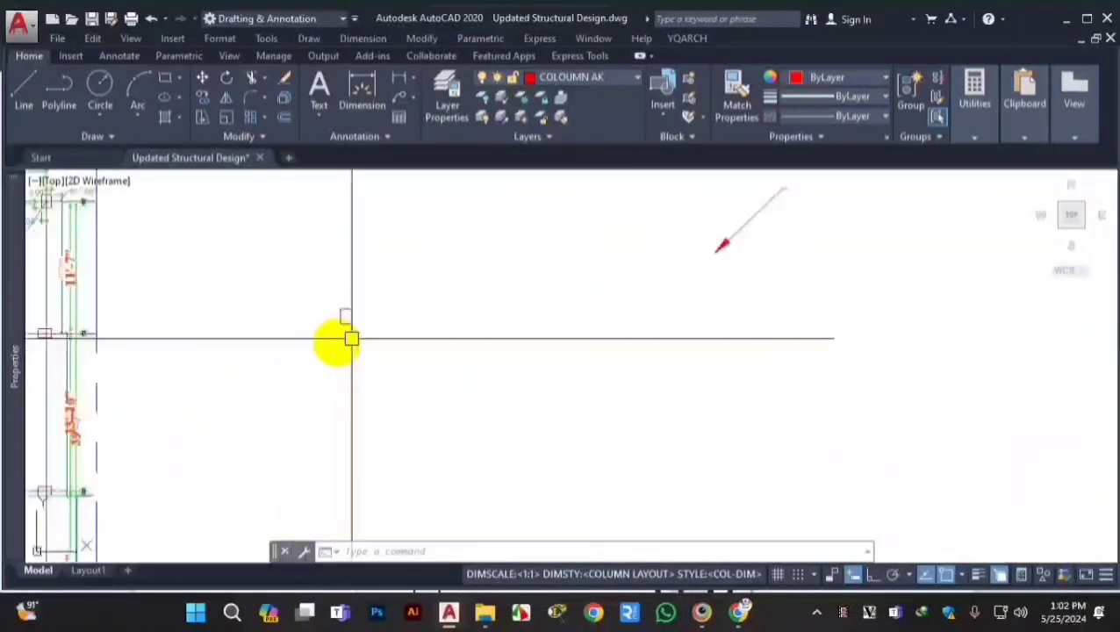
{"action": "scroll", "coordinate": [351, 339], "scroll_direction": "down", "scroll_amount": 5}
{"action": "scroll", "coordinate": [481, 344], "scroll_direction": "up", "scroll_amount": 2}
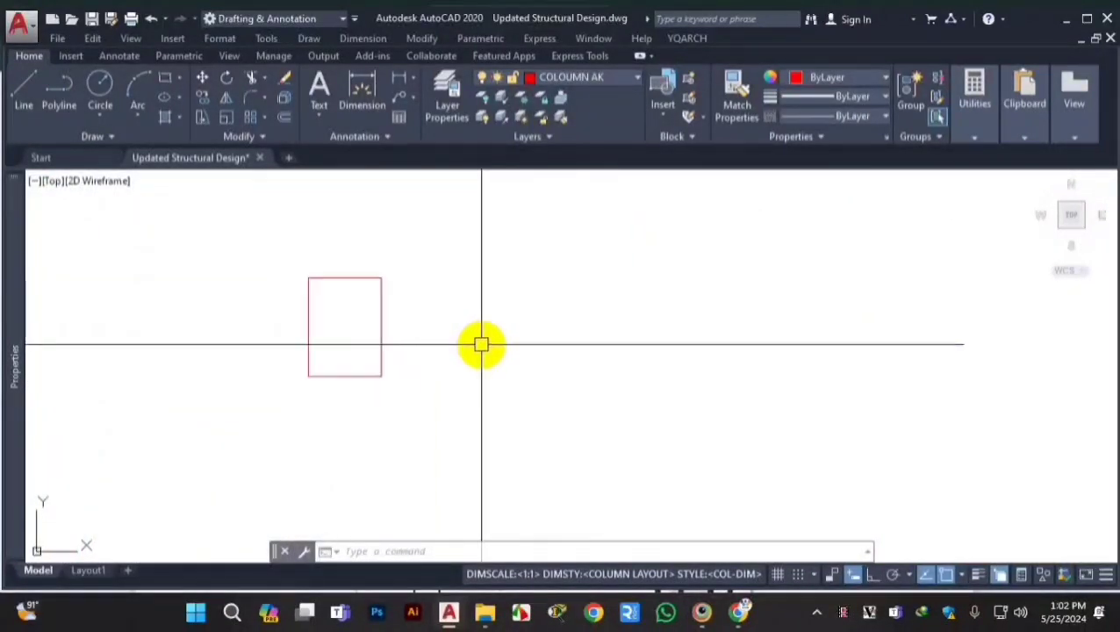
{"action": "scroll", "coordinate": [424, 333], "scroll_direction": "up", "scroll_amount": 2}
{"action": "scroll", "coordinate": [337, 300], "scroll_direction": "down", "scroll_amount": 4}
{"action": "scroll", "coordinate": [295, 295], "scroll_direction": "up", "scroll_amount": 6}
{"action": "scroll", "coordinate": [325, 312], "scroll_direction": "down", "scroll_amount": 2}
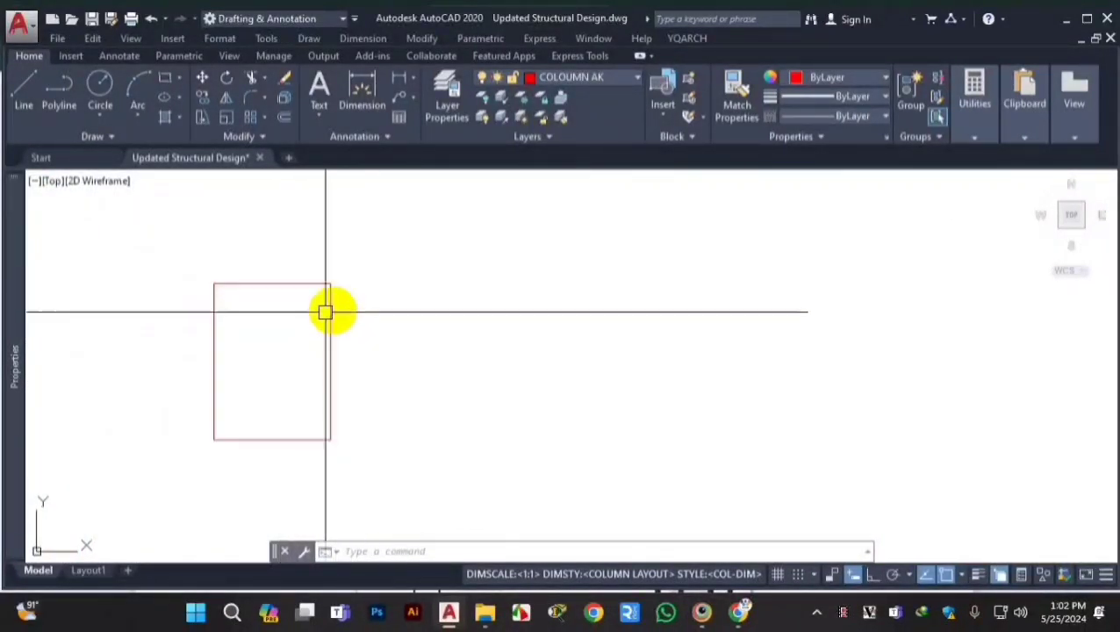
- Go back to the column schedule and read the reinforcement listed for each column type
{"action": "scroll", "coordinate": [281, 338], "scroll_direction": "down", "scroll_amount": 3}
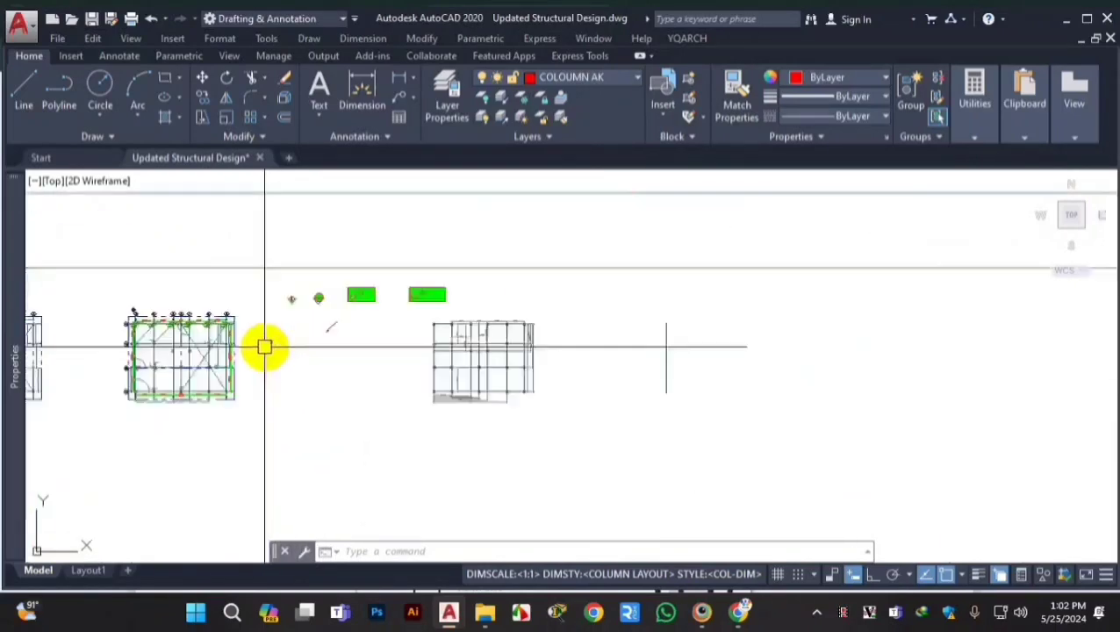
{"action": "scroll", "coordinate": [294, 356], "scroll_direction": "down", "scroll_amount": 4}
{"action": "scroll", "coordinate": [770, 300], "scroll_direction": "up", "scroll_amount": 6}
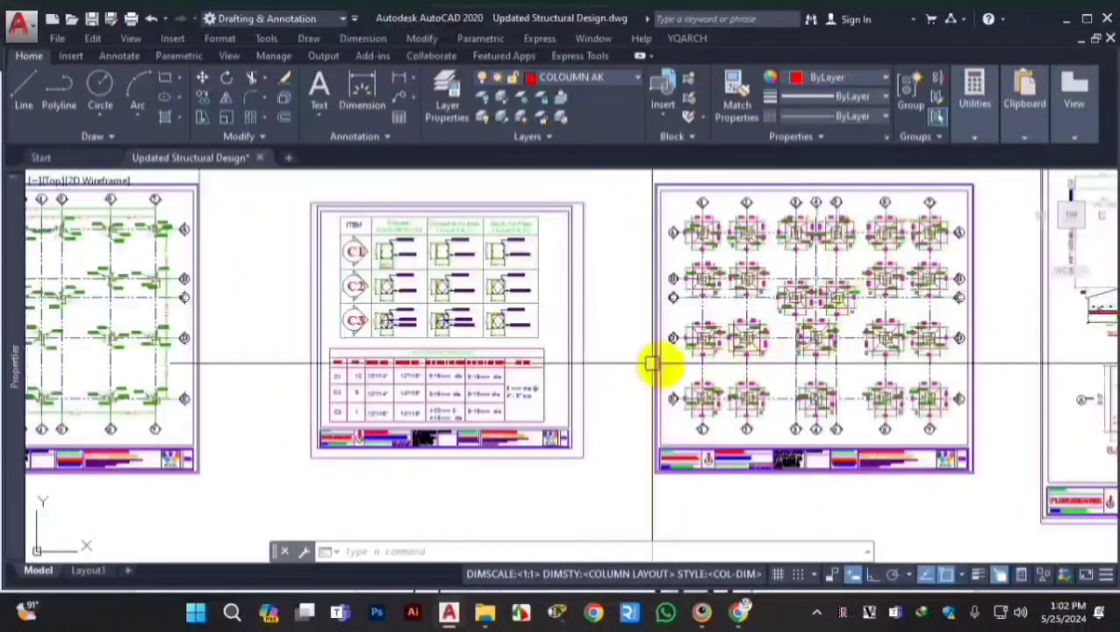
{"action": "scroll", "coordinate": [369, 376], "scroll_direction": "up", "scroll_amount": 6}
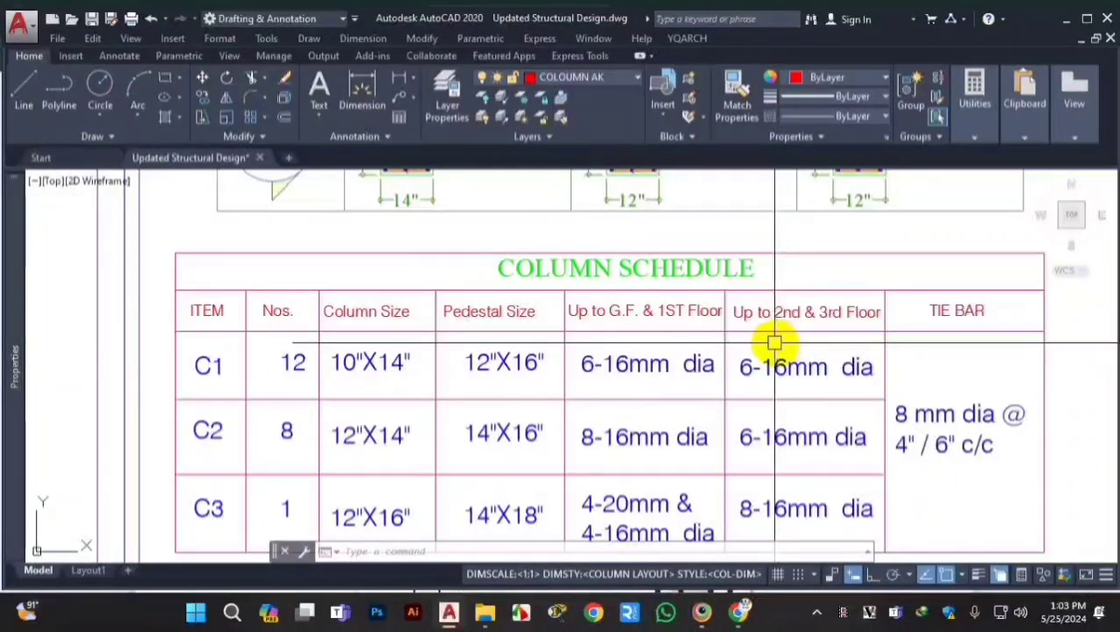
- Offset the 12" by 16" pedestal rectangle inward by 1.5 for the concrete cover
{"action": "scroll", "coordinate": [779, 344], "scroll_direction": "down", "scroll_amount": 10}
{"action": "scroll", "coordinate": [822, 369], "scroll_direction": "down", "scroll_amount": 2}
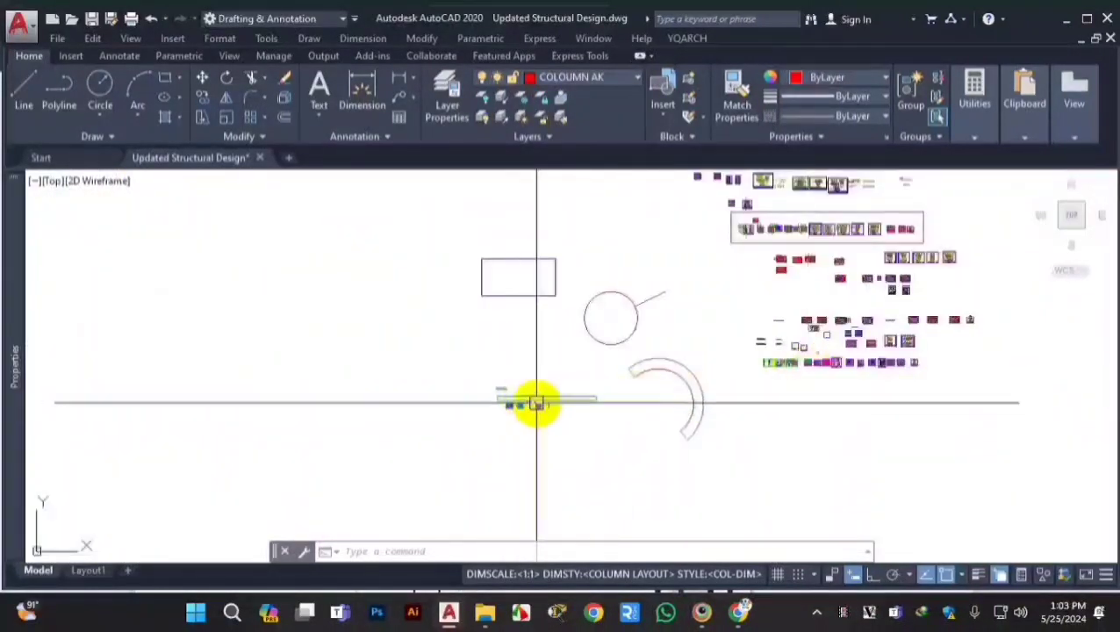
{"action": "scroll", "coordinate": [538, 400], "scroll_direction": "up", "scroll_amount": 12}
{"action": "scroll", "coordinate": [465, 357], "scroll_direction": "up", "scroll_amount": 5}
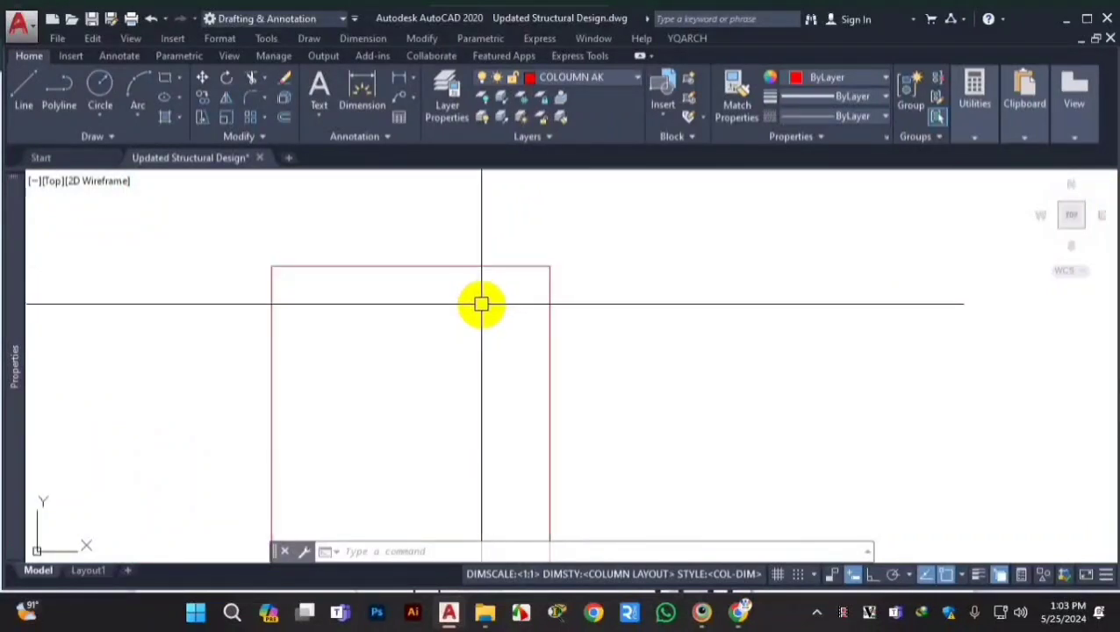
{"action": "key", "text": "Escape"}
{"action": "type", "text": "o"}
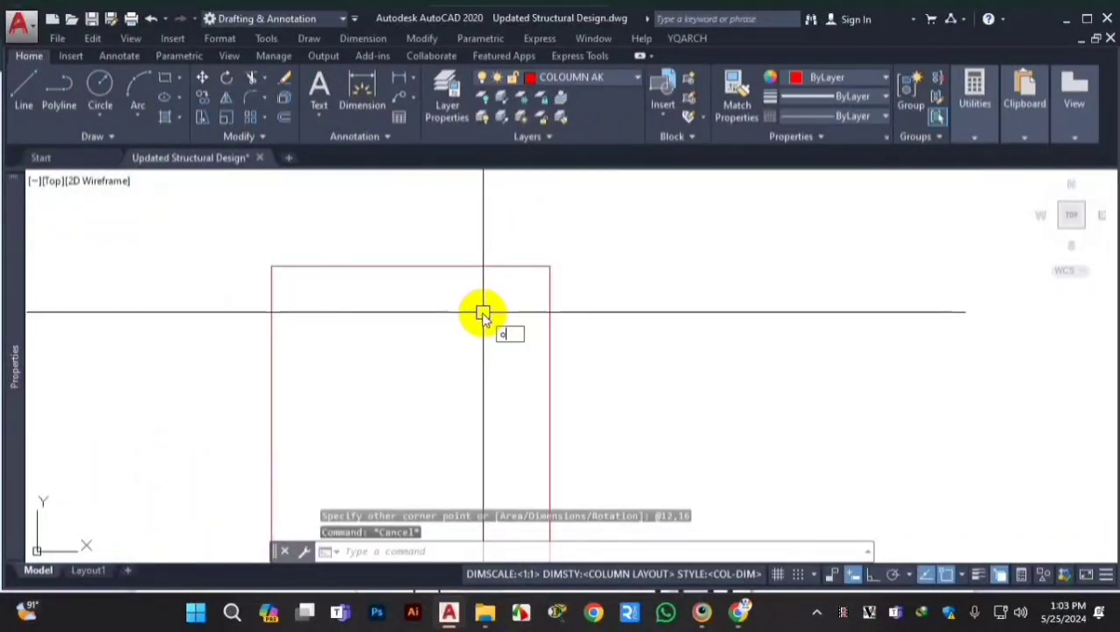
{"action": "key", "text": "Return"}
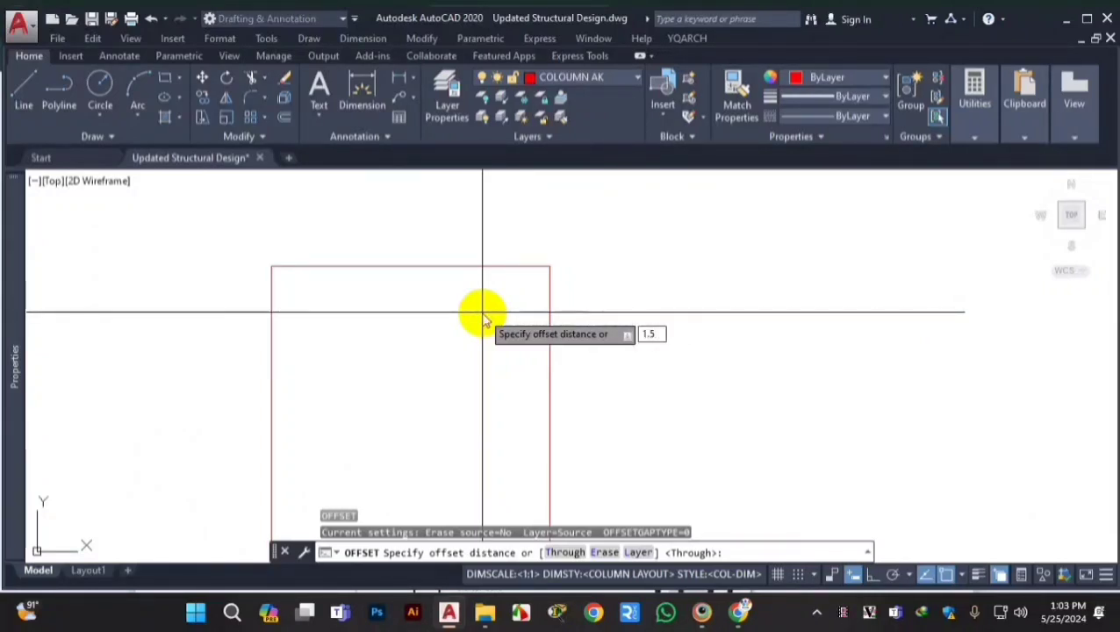
{"action": "type", "text": "1.5"}
{"action": "key", "text": "Return"}
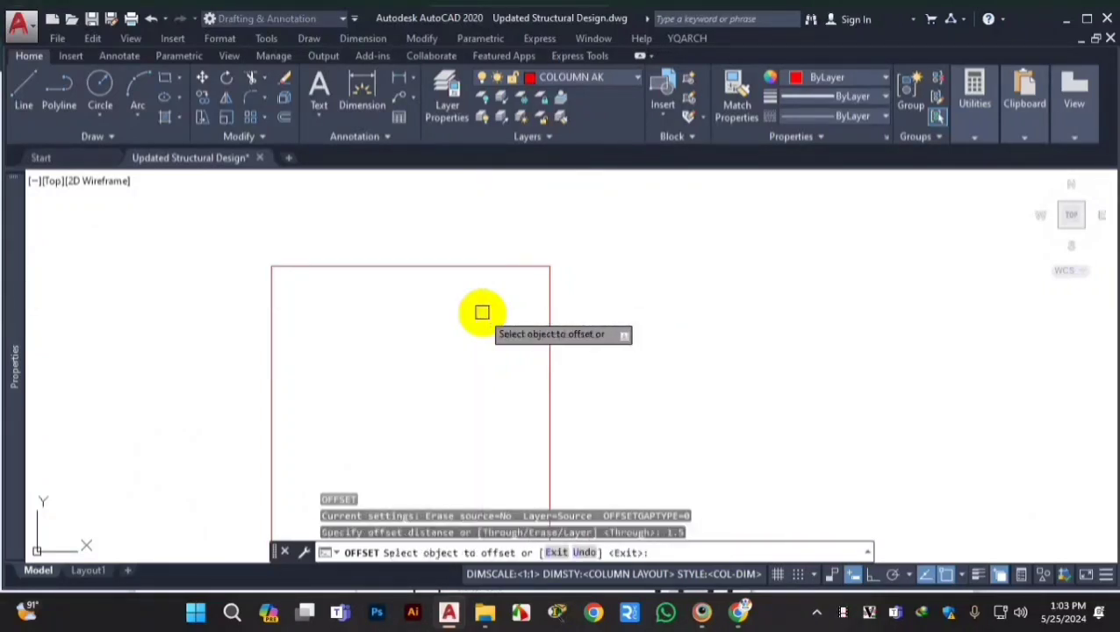
{"action": "left_click", "coordinate": [467, 266]}
{"action": "left_click", "coordinate": [457, 321]}
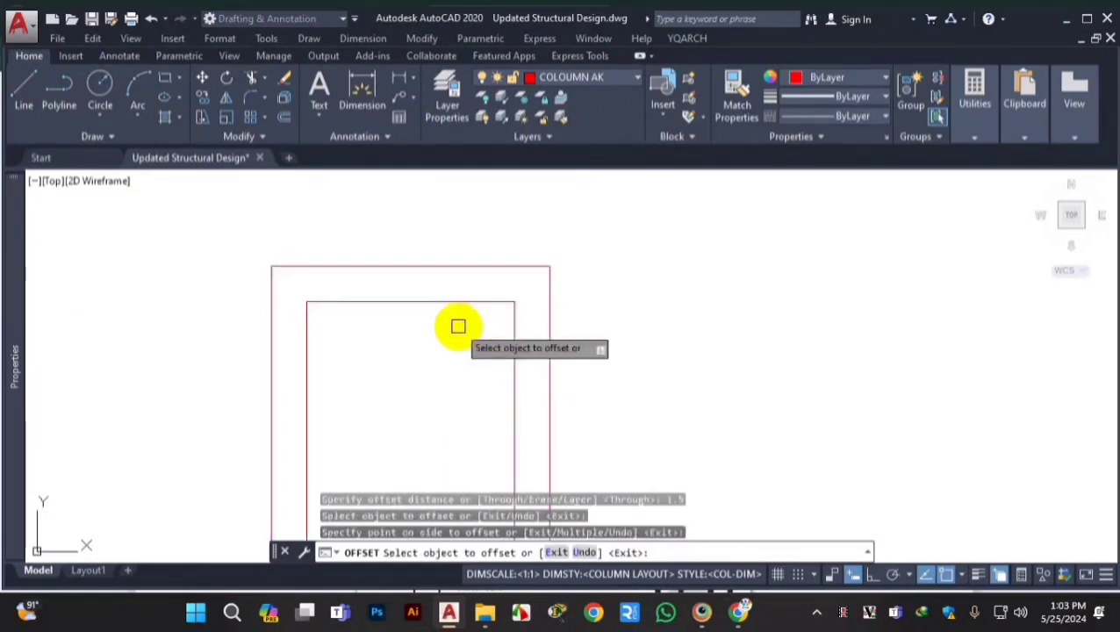
{"action": "key", "text": "Escape"}
- Examine the inner cover outline and its gap from the outer pedestal rectangle
{"action": "scroll", "coordinate": [505, 267], "scroll_direction": "down", "scroll_amount": 4}
{"action": "scroll", "coordinate": [395, 337], "scroll_direction": "up", "scroll_amount": 6}
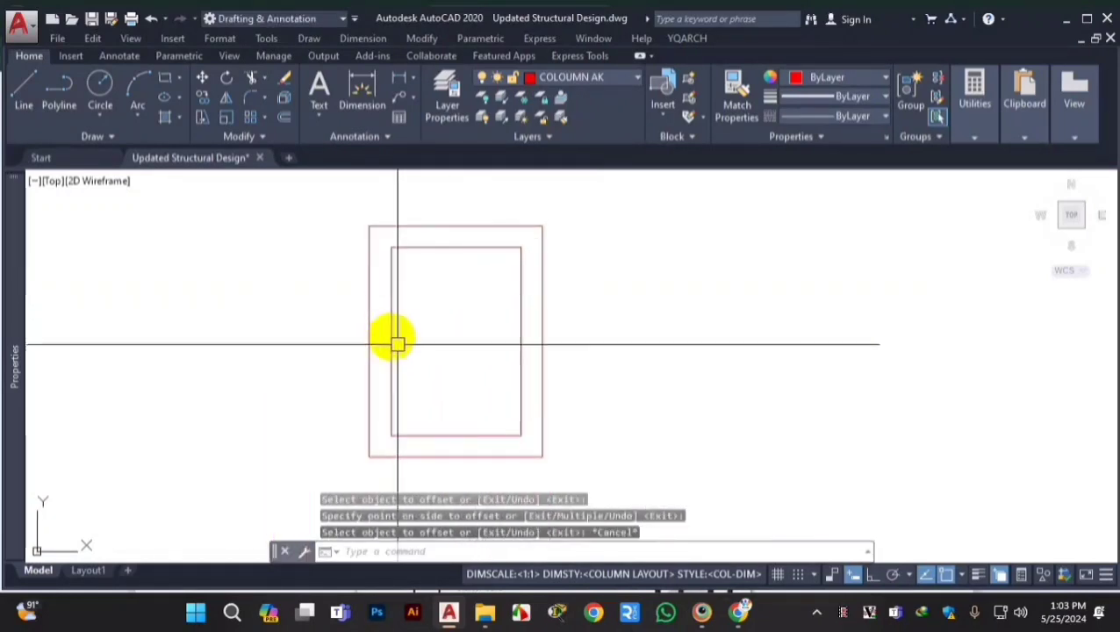
{"action": "scroll", "coordinate": [453, 277], "scroll_direction": "down", "scroll_amount": 5}
{"action": "scroll", "coordinate": [469, 277], "scroll_direction": "up", "scroll_amount": 5}
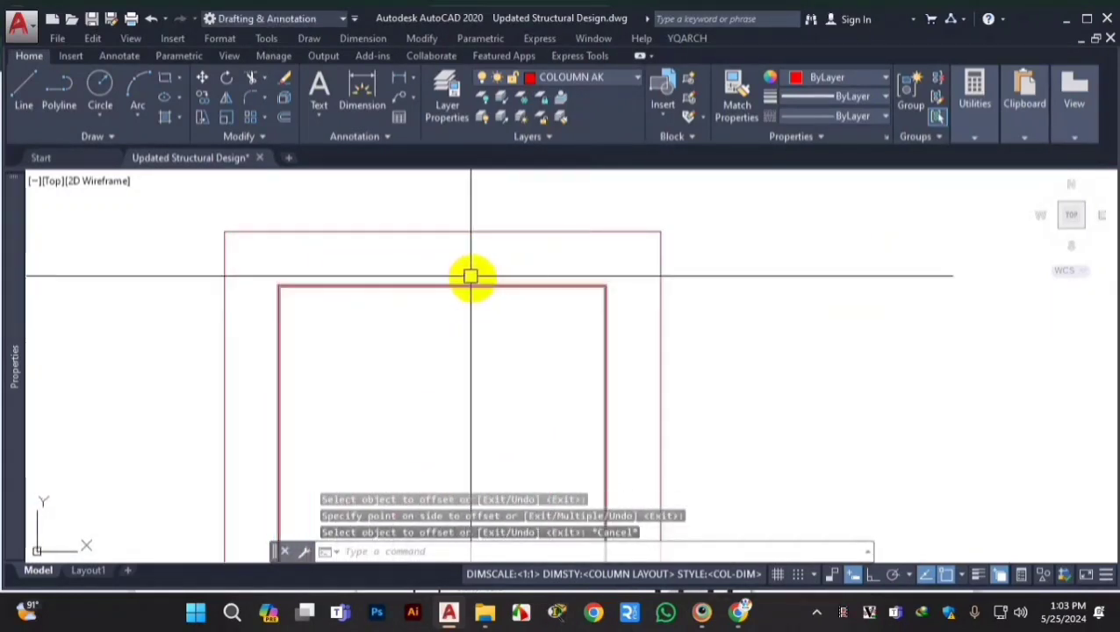
{"action": "scroll", "coordinate": [544, 298], "scroll_direction": "down", "scroll_amount": 5}
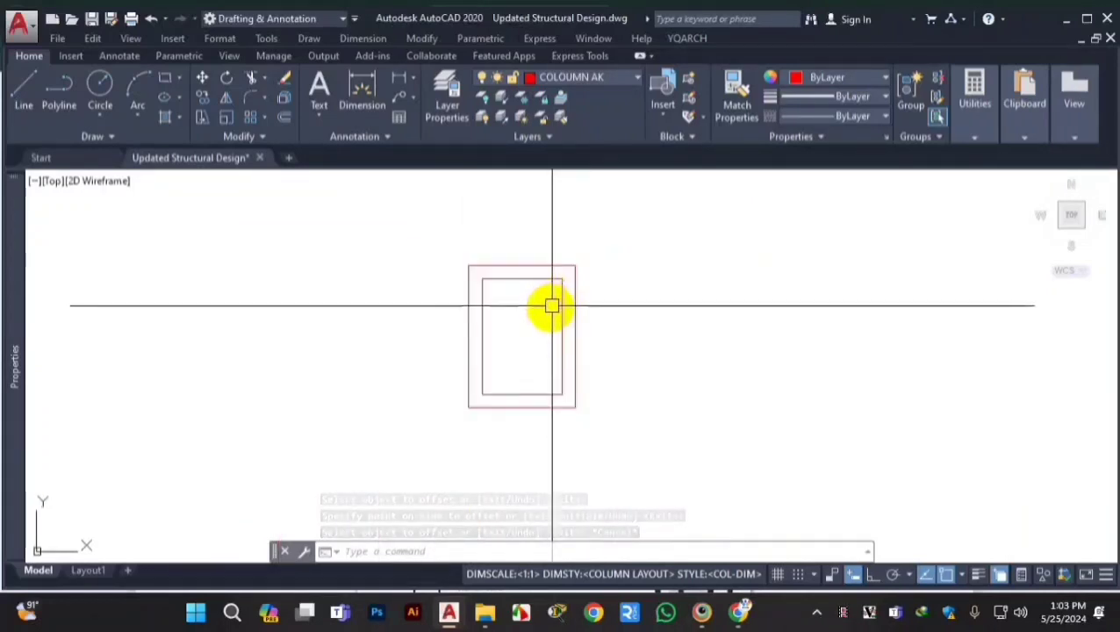
{"action": "scroll", "coordinate": [544, 281], "scroll_direction": "up", "scroll_amount": 5}
{"action": "scroll", "coordinate": [540, 268], "scroll_direction": "up", "scroll_amount": 2}
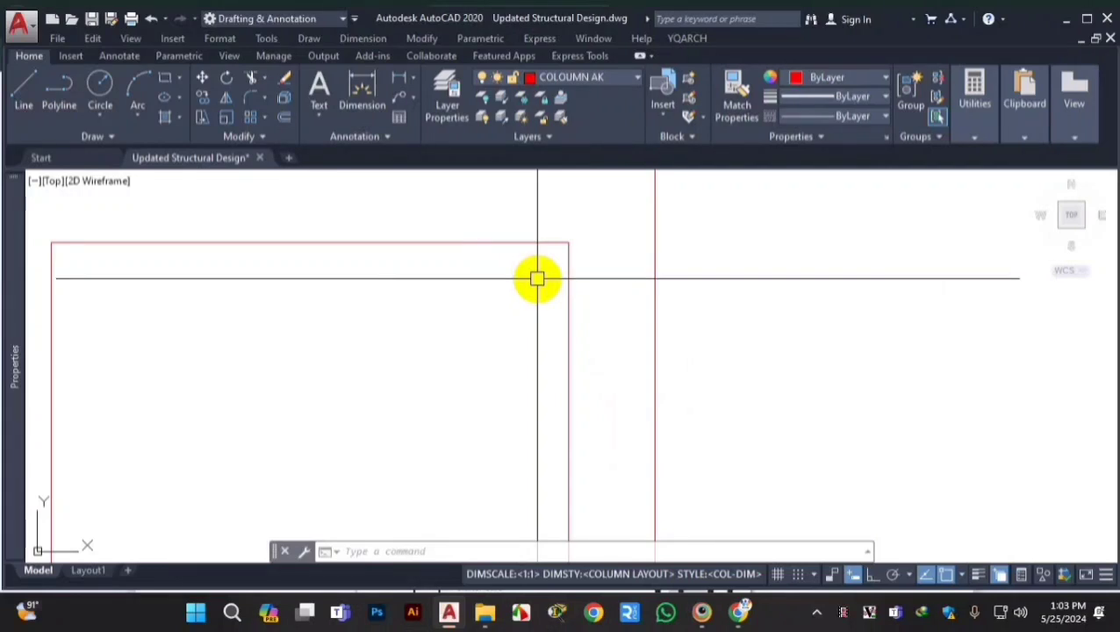
{"action": "scroll", "coordinate": [544, 289], "scroll_direction": "down", "scroll_amount": 5}
{"action": "scroll", "coordinate": [549, 294], "scroll_direction": "up", "scroll_amount": 5}
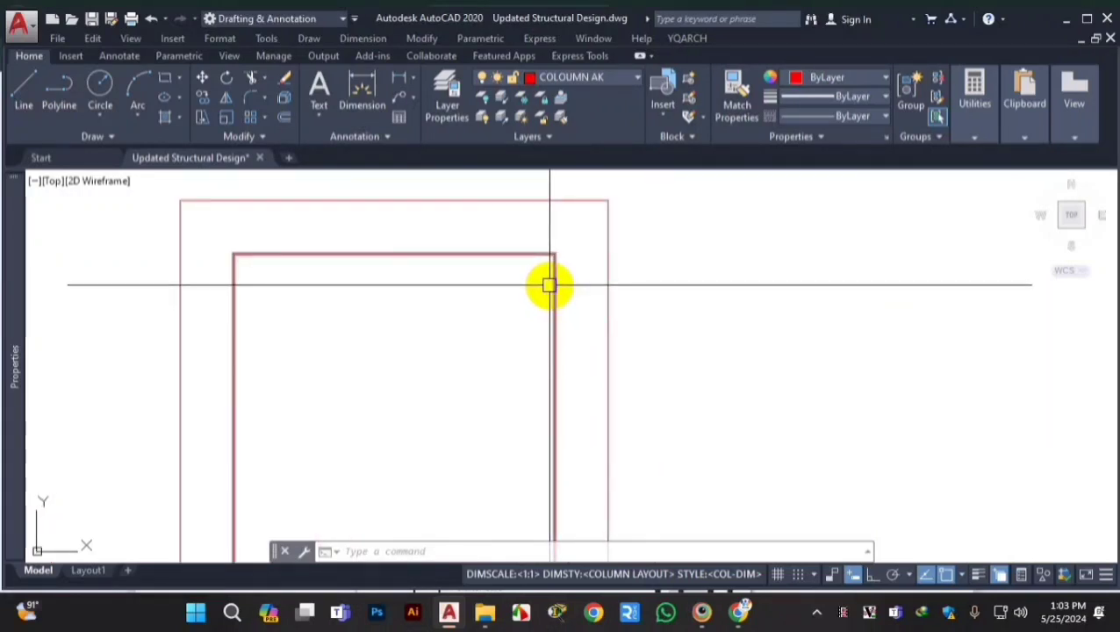
{"action": "scroll", "coordinate": [513, 298], "scroll_direction": "down", "scroll_amount": 5}
{"action": "scroll", "coordinate": [518, 295], "scroll_direction": "up", "scroll_amount": 5}
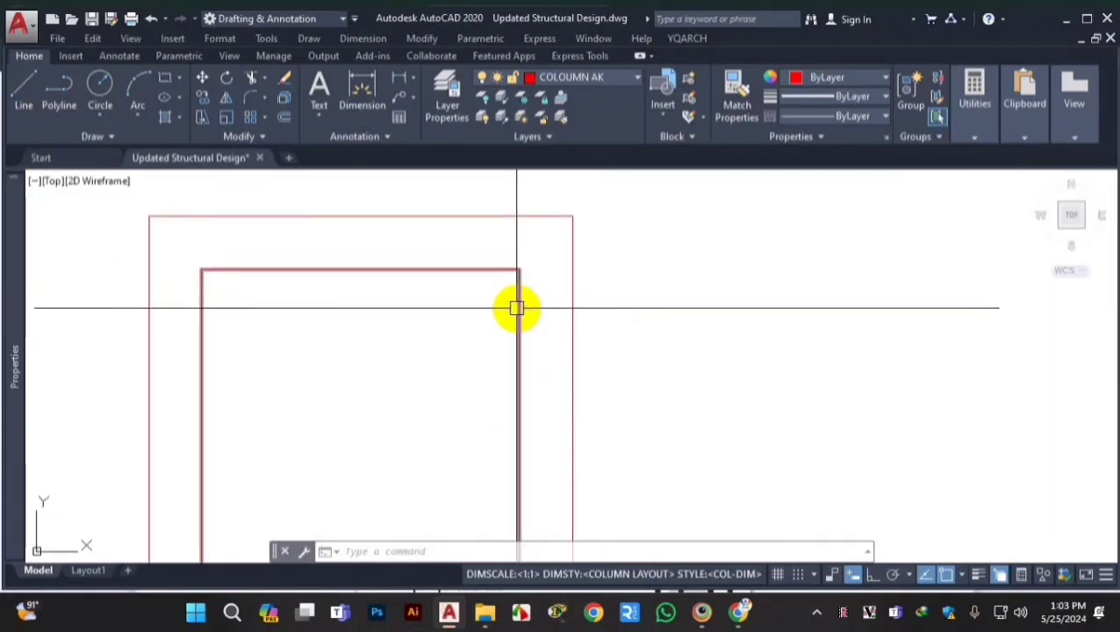
{"action": "scroll", "coordinate": [517, 308], "scroll_direction": "down", "scroll_amount": 5}
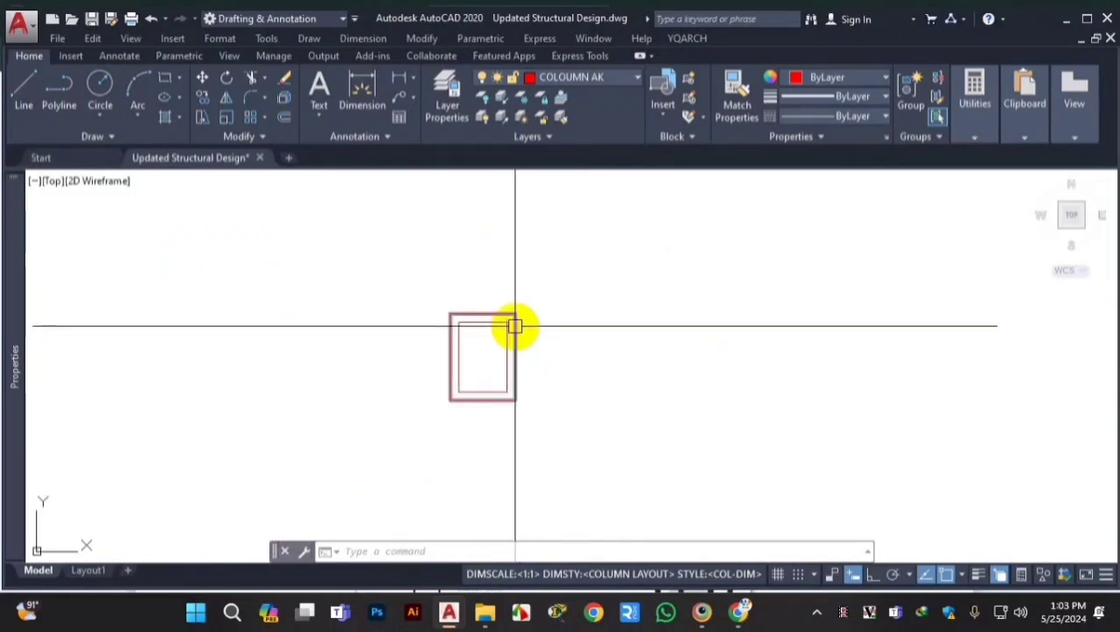
- Draw a circle of about 1" radius in the empty area beyond the upper-left corner of the pedestal section
{"action": "left_click", "coordinate": [99, 83]}
{"action": "scroll", "coordinate": [333, 281], "scroll_direction": "up", "scroll_amount": 5}
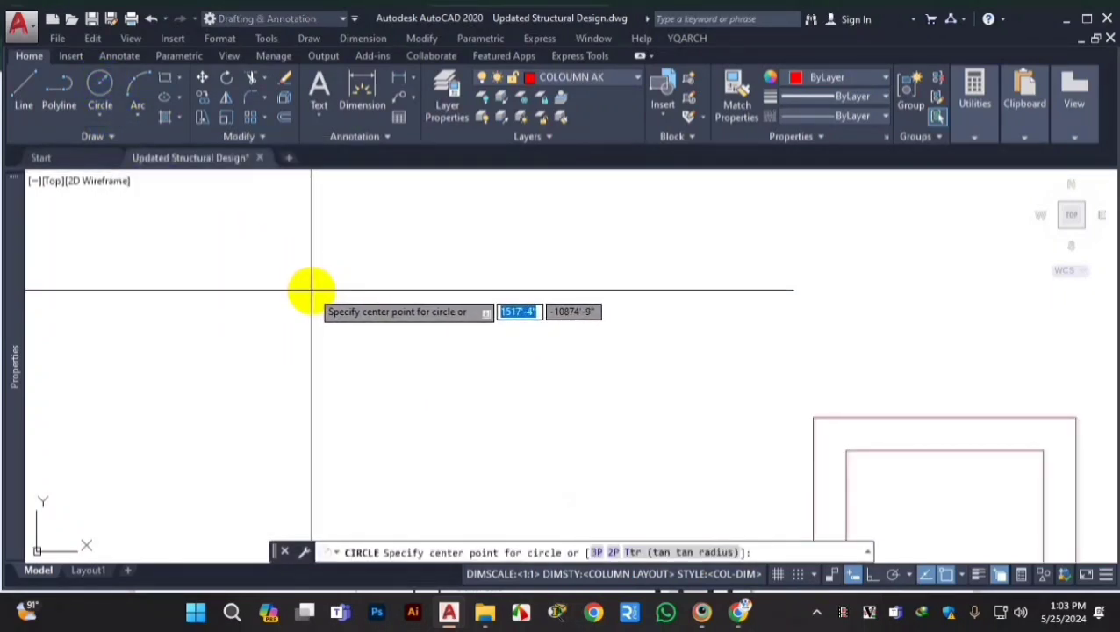
{"action": "left_click", "coordinate": [312, 291]}
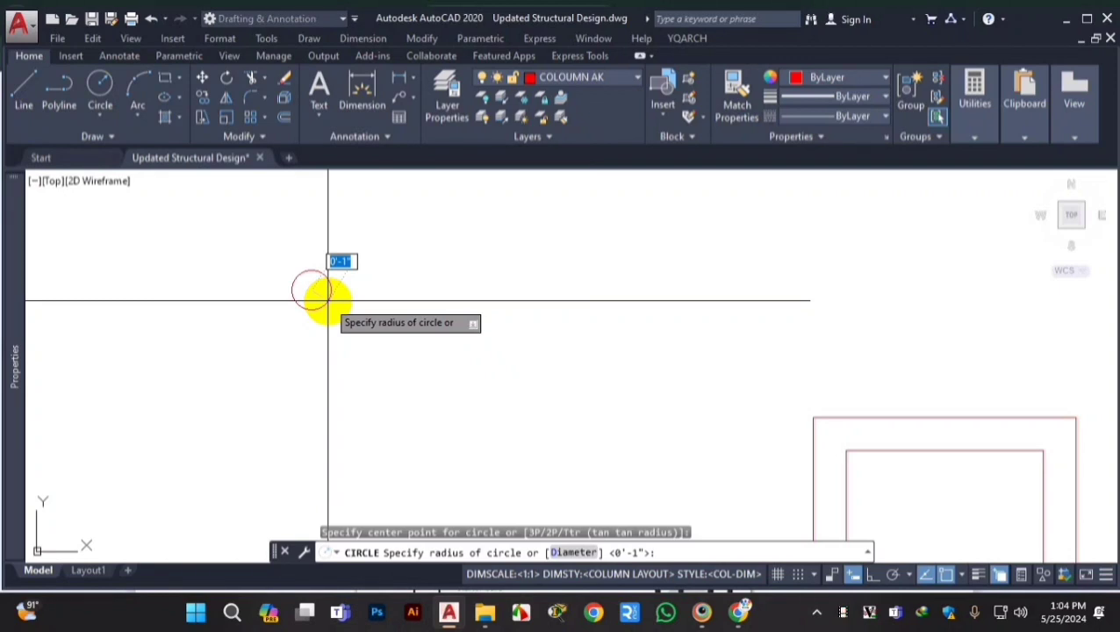
{"action": "left_click", "coordinate": [328, 300]}
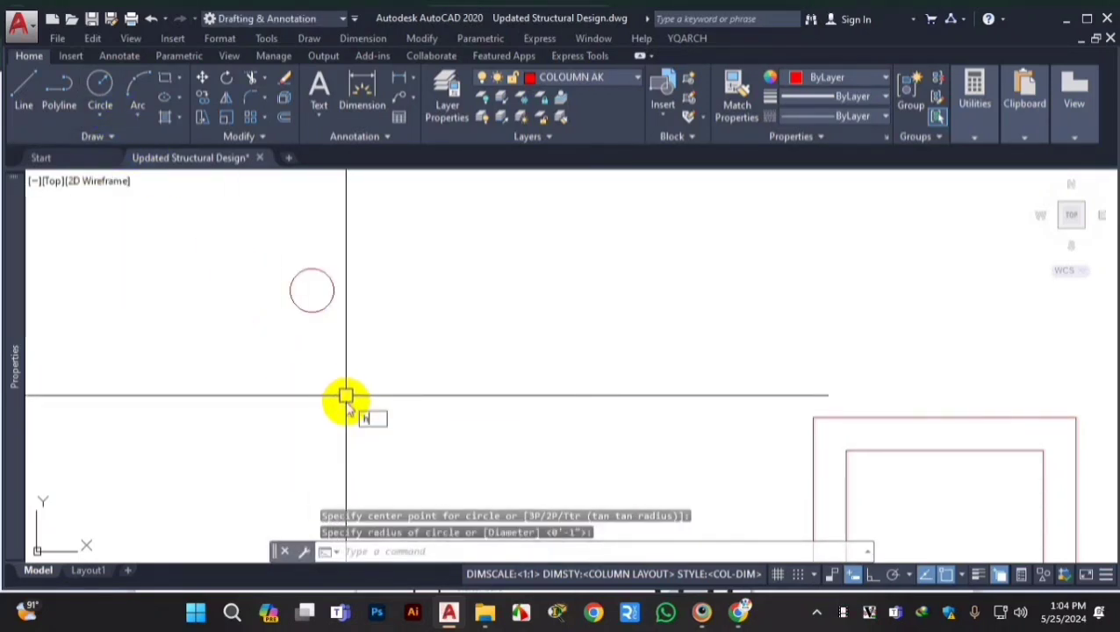
- Fill the circle with a solid hatch and set the hatch colour to orange
{"action": "type", "text": "h"}
{"action": "key", "text": "Return"}
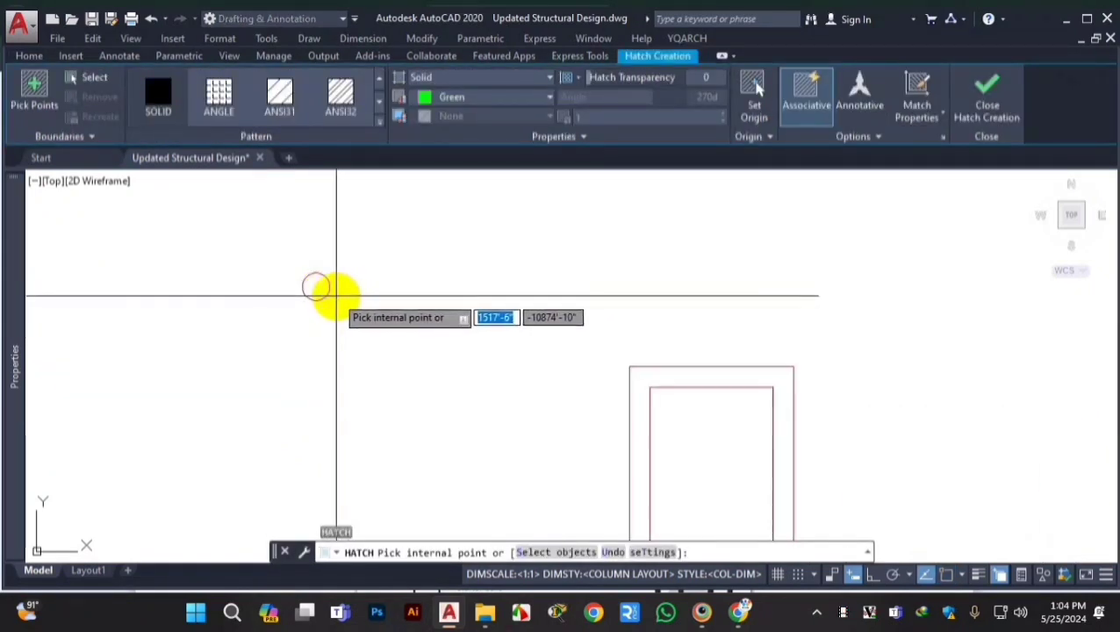
{"action": "scroll", "coordinate": [338, 303], "scroll_direction": "up", "scroll_amount": 2}
{"action": "left_click", "coordinate": [157, 88]}
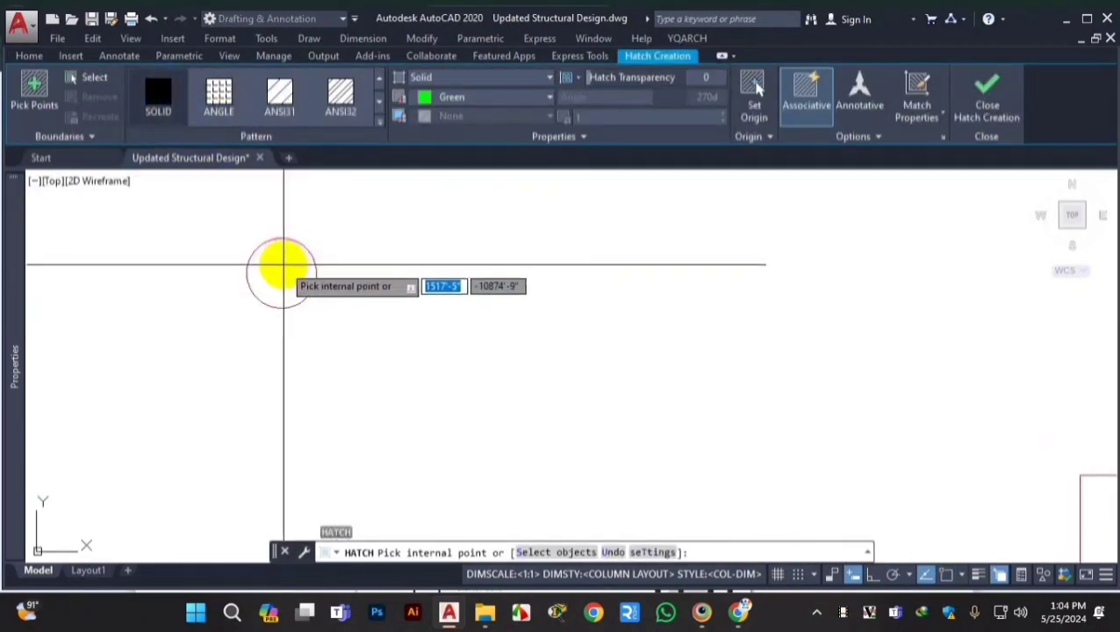
{"action": "left_click", "coordinate": [283, 258]}
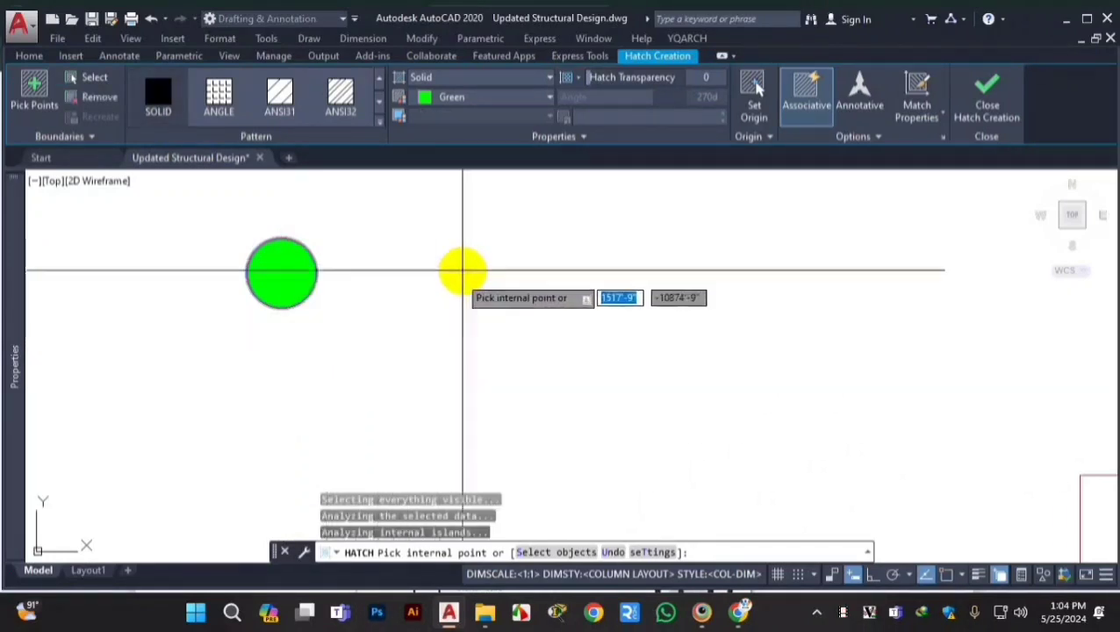
{"action": "left_click", "coordinate": [158, 92]}
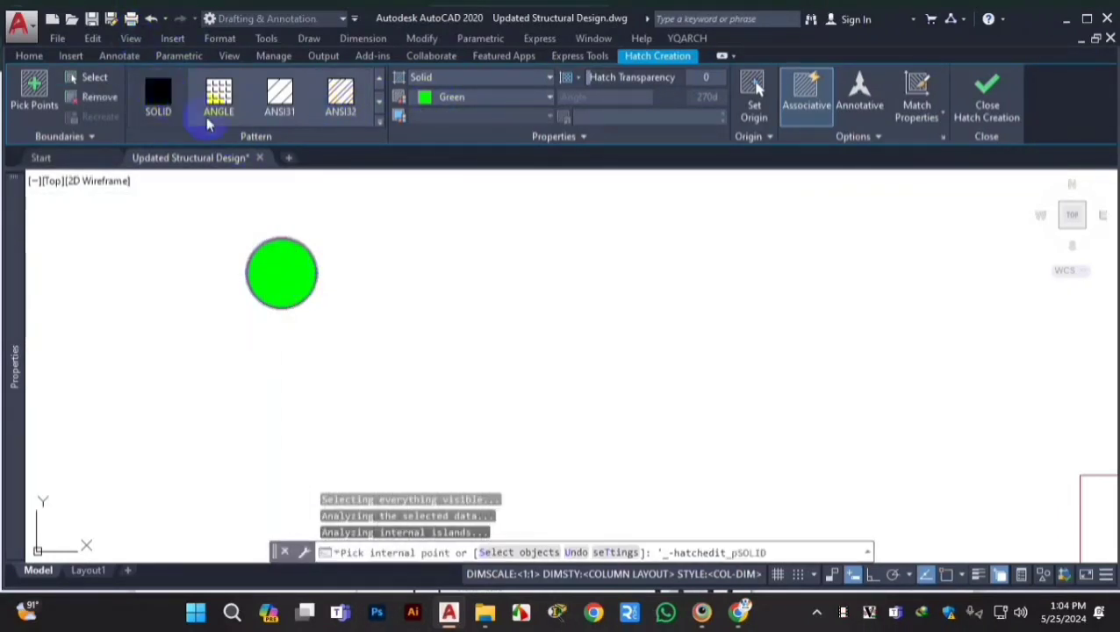
{"action": "left_click", "coordinate": [544, 101]}
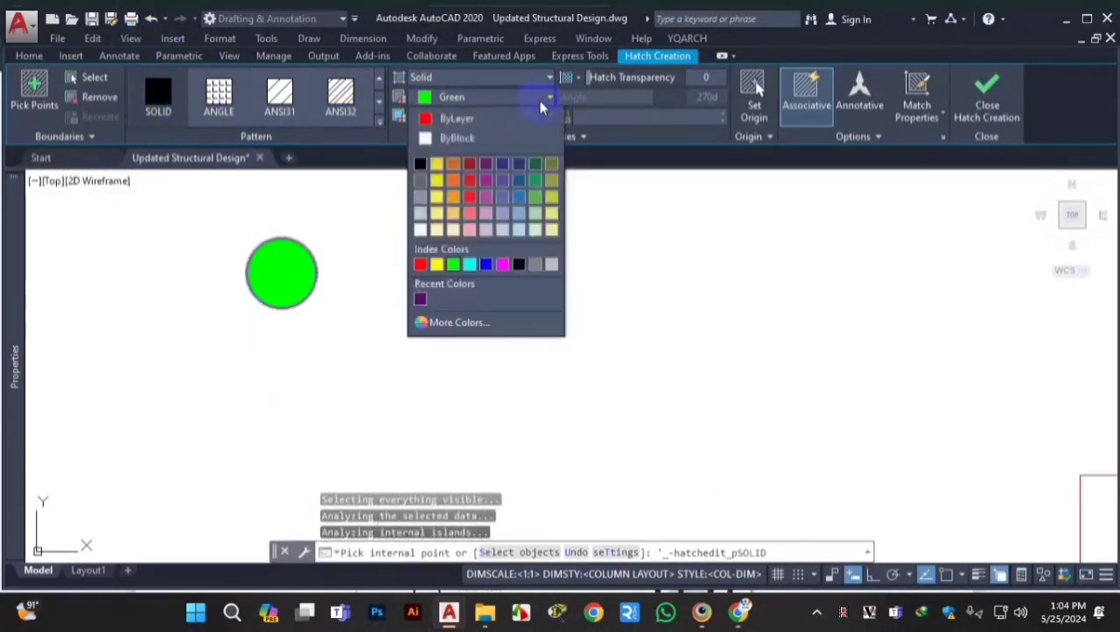
{"action": "left_click", "coordinate": [457, 180]}
{"action": "key", "text": "Escape"}
{"action": "scroll", "coordinate": [305, 332], "scroll_direction": "down", "scroll_amount": 6}
{"action": "scroll", "coordinate": [257, 305], "scroll_direction": "up", "scroll_amount": 6}
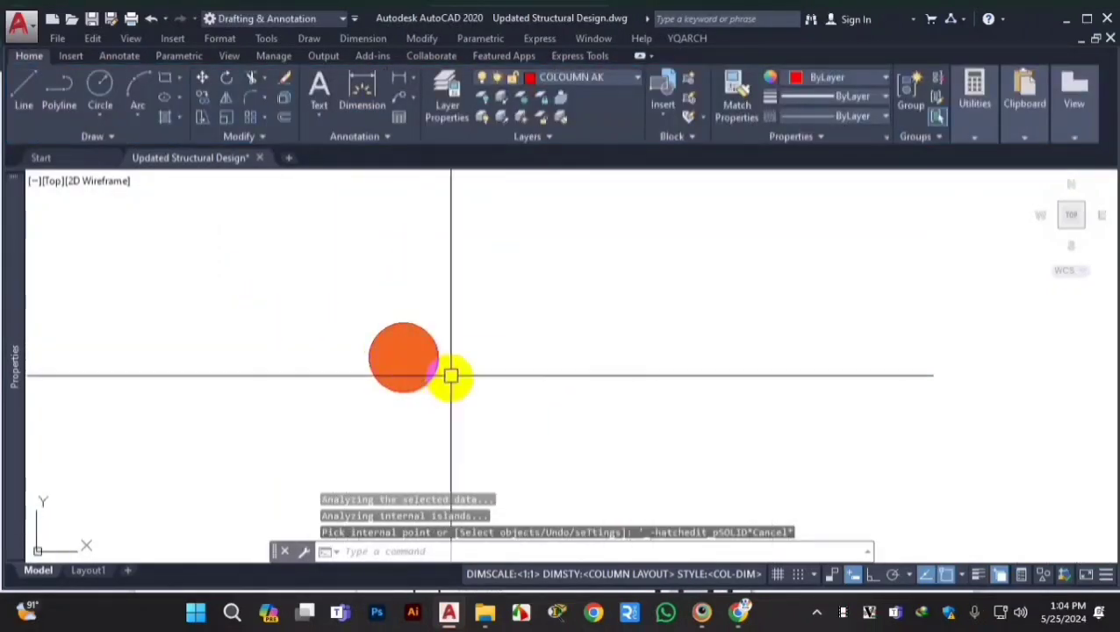
- Select the circle together with its fill to inspect them as objects, clearing the selection each time
{"action": "scroll", "coordinate": [451, 376], "scroll_direction": "up", "scroll_amount": 5}
{"action": "left_click", "coordinate": [500, 240]}
{"action": "left_click", "coordinate": [381, 302]}
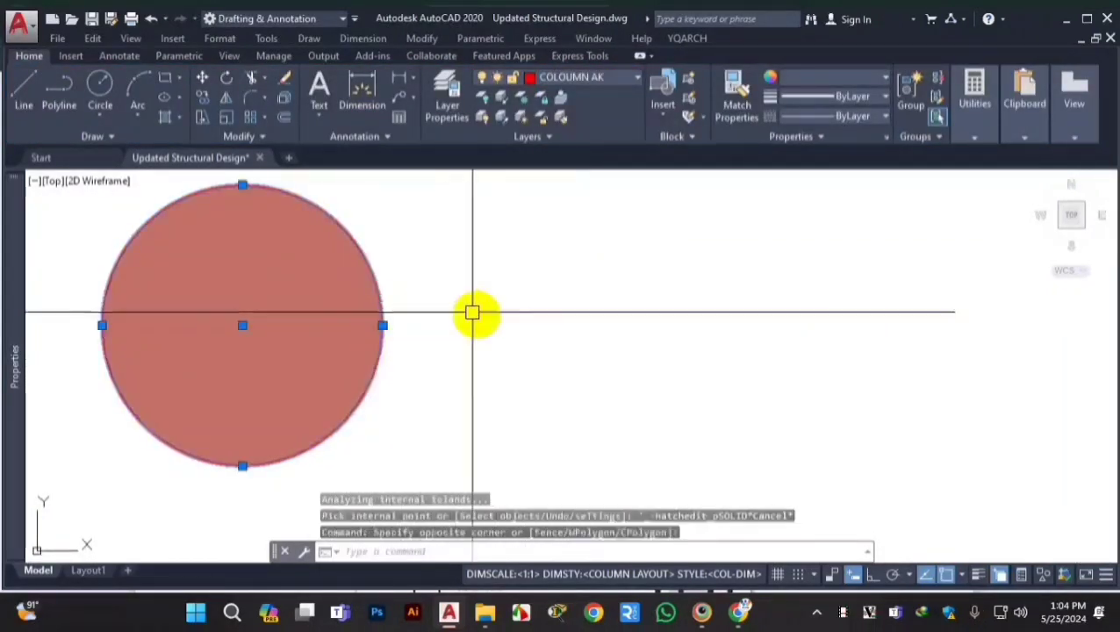
{"action": "key", "text": "Escape"}
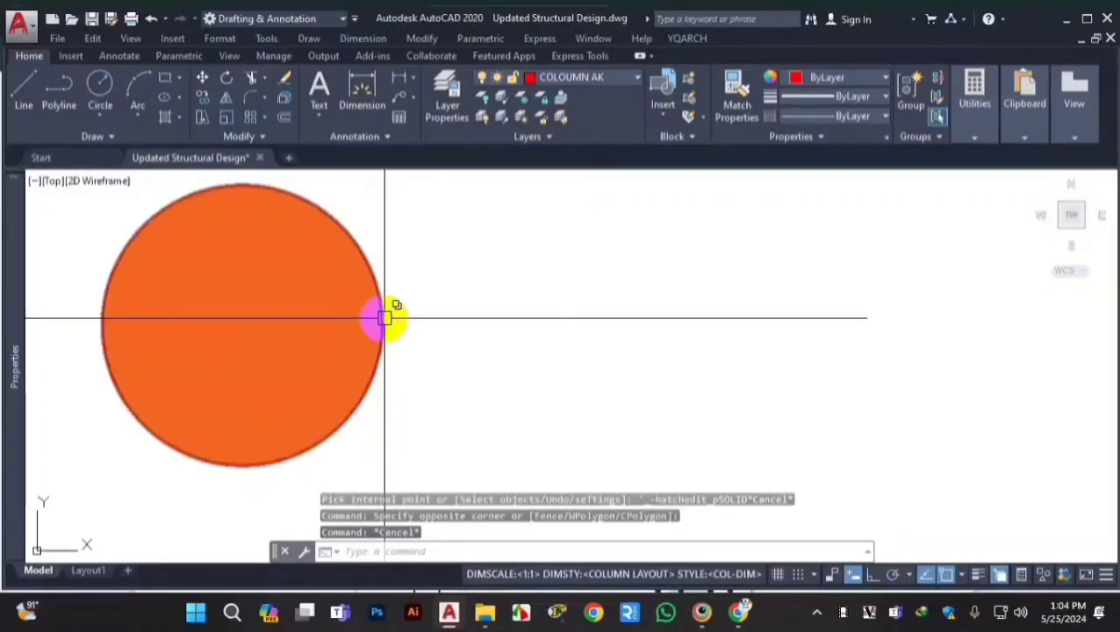
{"action": "left_click", "coordinate": [429, 253]}
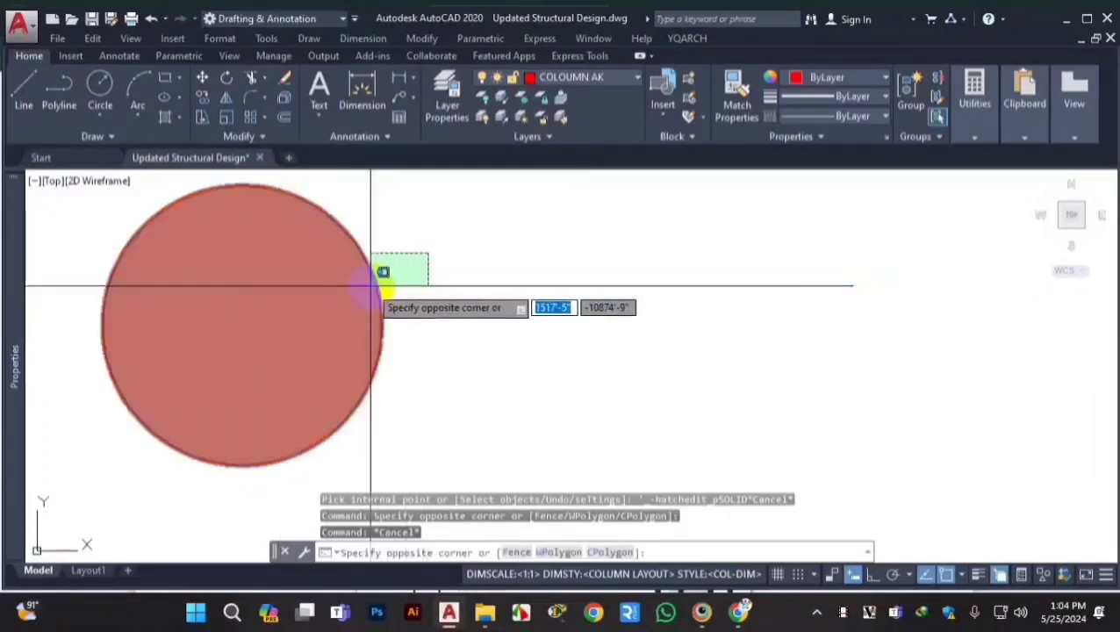
{"action": "left_click", "coordinate": [260, 295]}
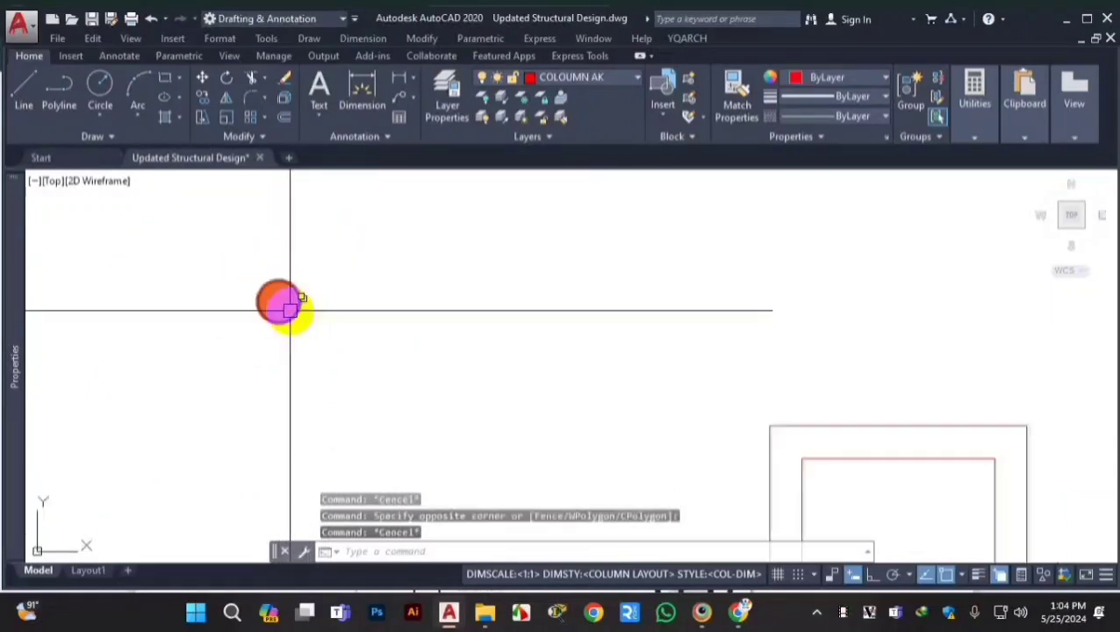
{"action": "scroll", "coordinate": [290, 307], "scroll_direction": "up", "scroll_amount": 6}
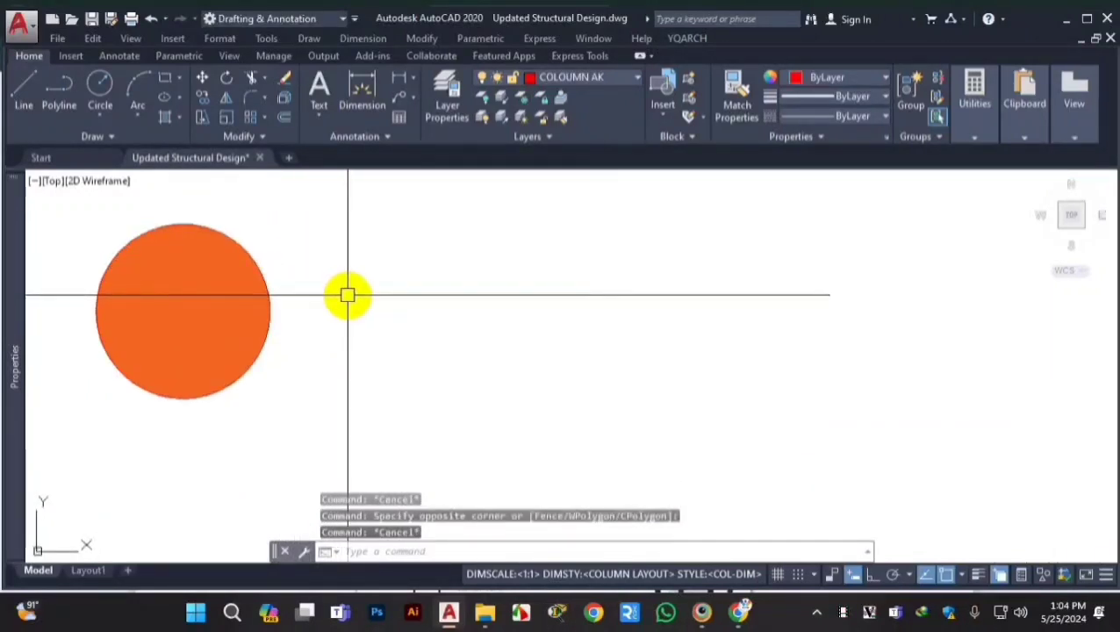
- Switch to the donut search results in Chrome, temporarily trace the pictured doughnut's outer and inner edges, and return to AutoCAD
{"action": "left_click", "coordinate": [112, 140]}
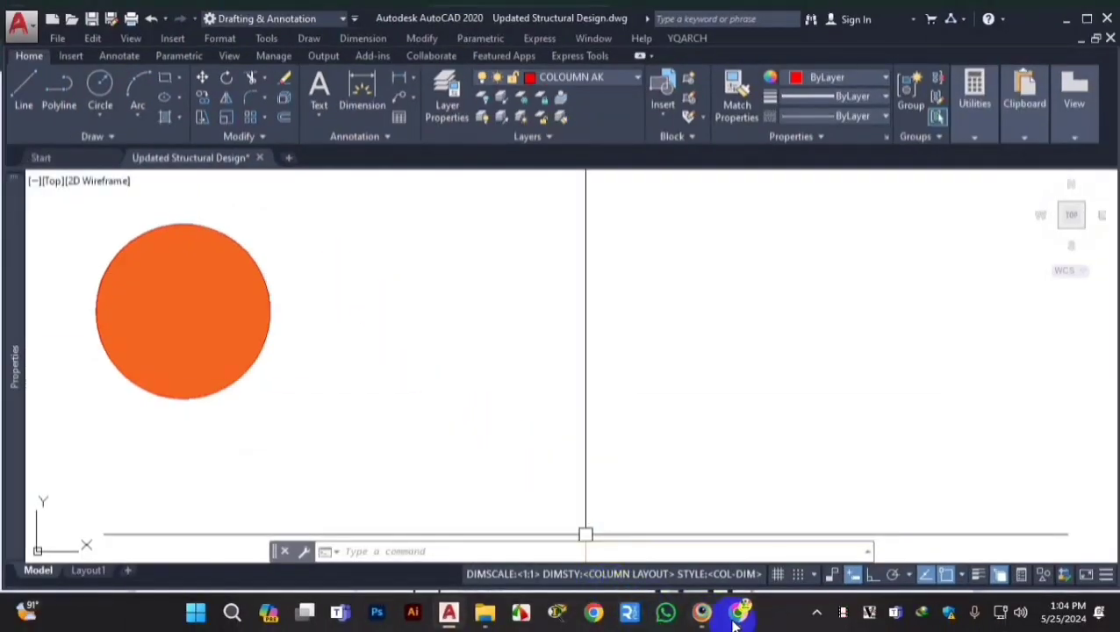
{"action": "left_click", "coordinate": [738, 618]}
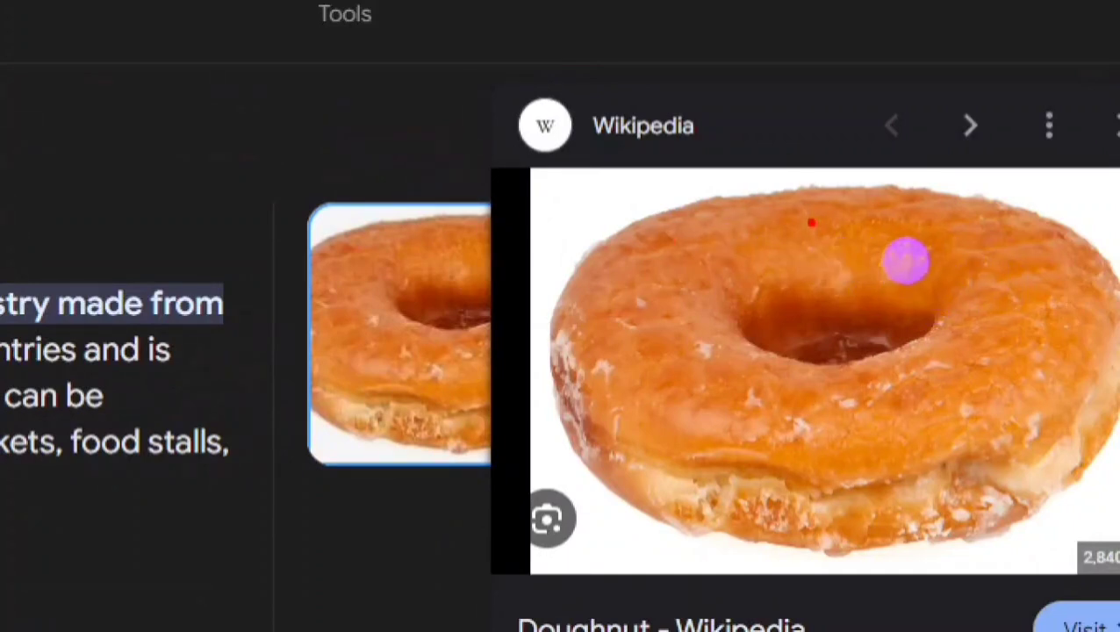
{"action": "mouse_move", "coordinate": [966, 178]}
{"action": "left_mouse_down"}
{"action": "mouse_move", "coordinate": [609, 214]}
{"action": "mouse_move", "coordinate": [665, 518]}
{"action": "mouse_move", "coordinate": [1112, 280]}
{"action": "mouse_move", "coordinate": [936, 184]}
{"action": "left_mouse_up"}
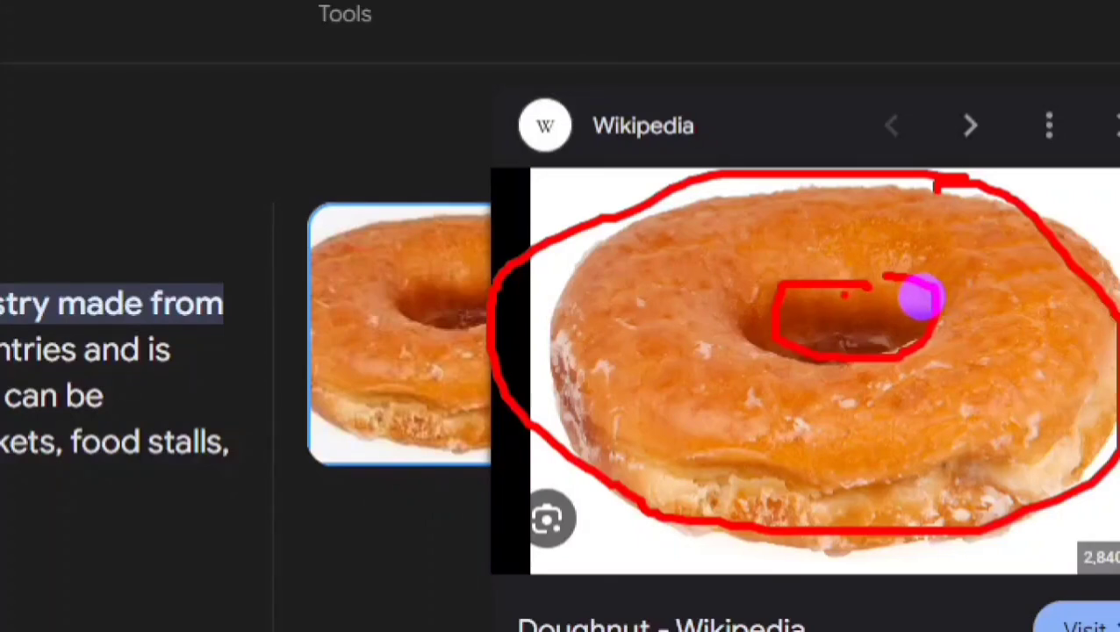
{"action": "mouse_move", "coordinate": [821, 279]}
{"action": "left_mouse_down"}
{"action": "mouse_move", "coordinate": [820, 369]}
{"action": "mouse_move", "coordinate": [894, 288]}
{"action": "left_mouse_up"}
{"action": "mouse_move", "coordinate": [970, 164]}
{"action": "left_mouse_down"}
{"action": "mouse_move", "coordinate": [657, 207]}
{"action": "mouse_move", "coordinate": [845, 546]}
{"action": "left_mouse_up"}
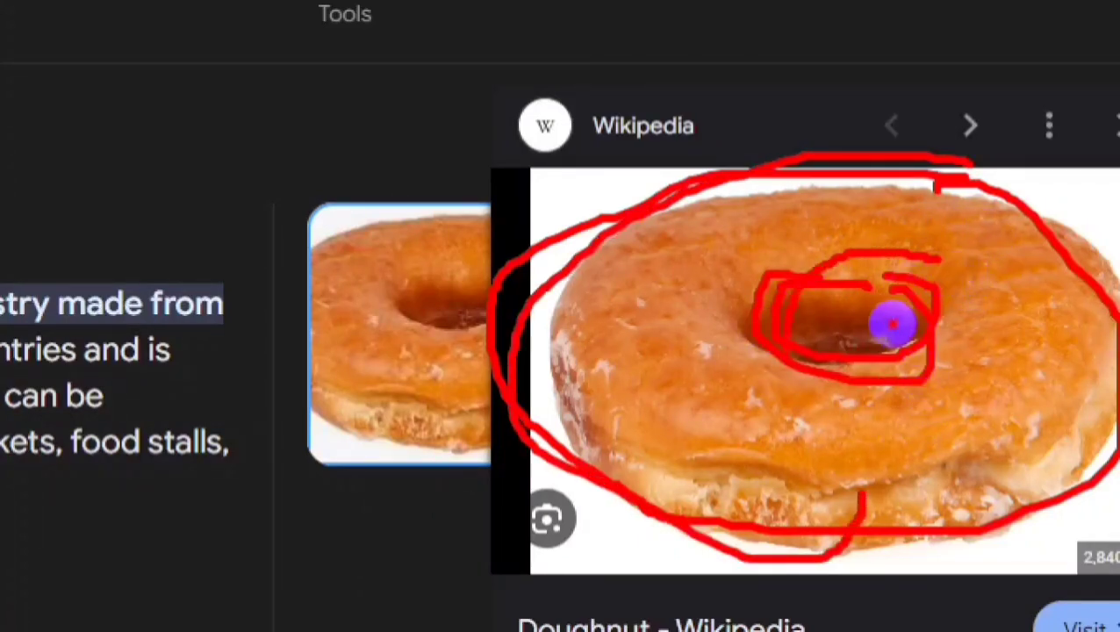
{"action": "mouse_move", "coordinate": [1018, 263]}
{"action": "left_mouse_down"}
{"action": "mouse_move", "coordinate": [928, 225]}
{"action": "mouse_move", "coordinate": [795, 399]}
{"action": "mouse_move", "coordinate": [1023, 280]}
{"action": "mouse_move", "coordinate": [926, 270]}
{"action": "left_mouse_up"}
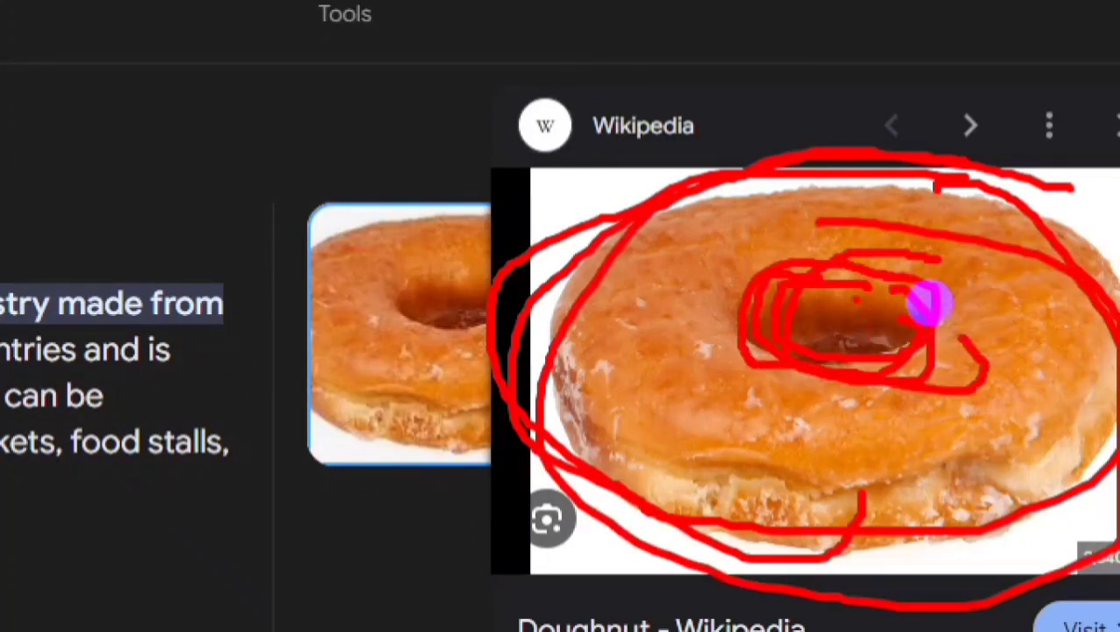
{"action": "left_click_drag", "start_coordinate": [929, 304], "coordinate": [946, 300]}
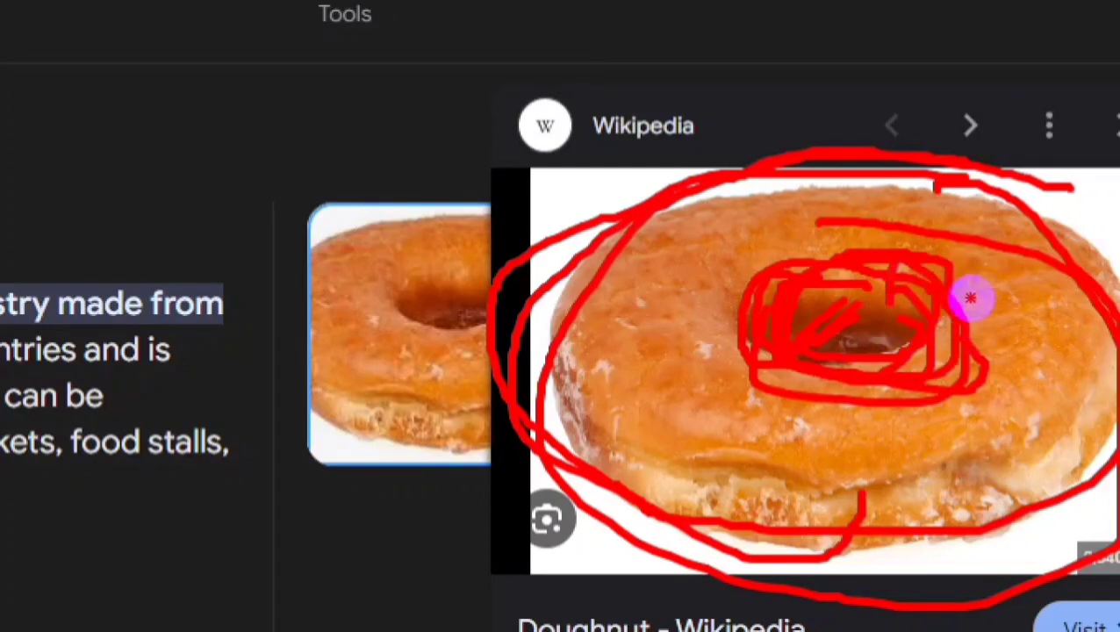
{"action": "right_click", "coordinate": [915, 327]}
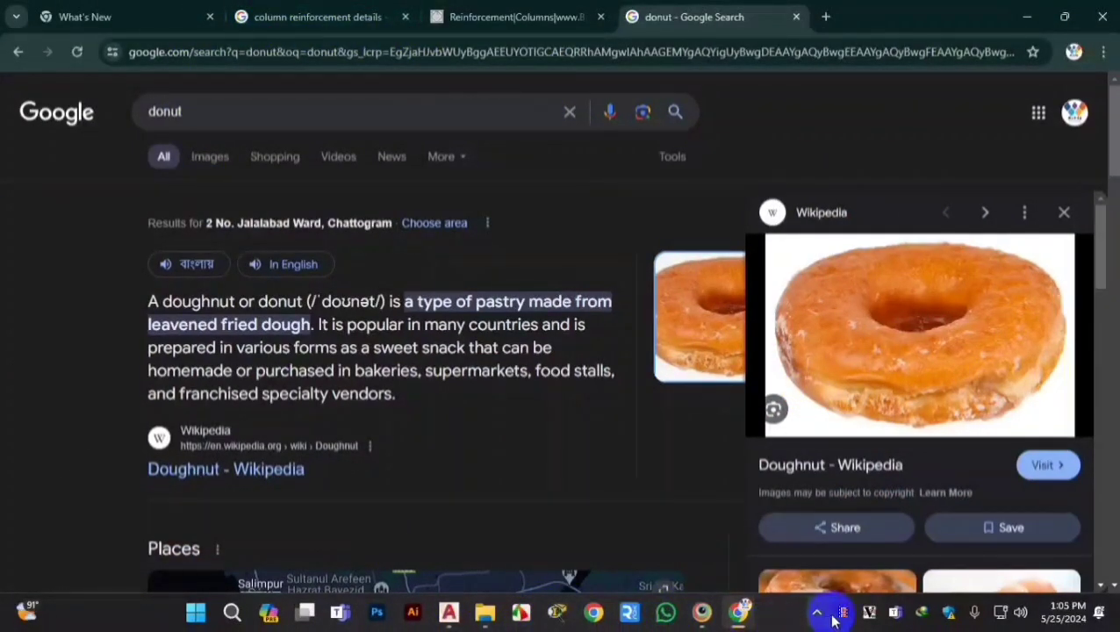
{"action": "left_click", "coordinate": [448, 612]}
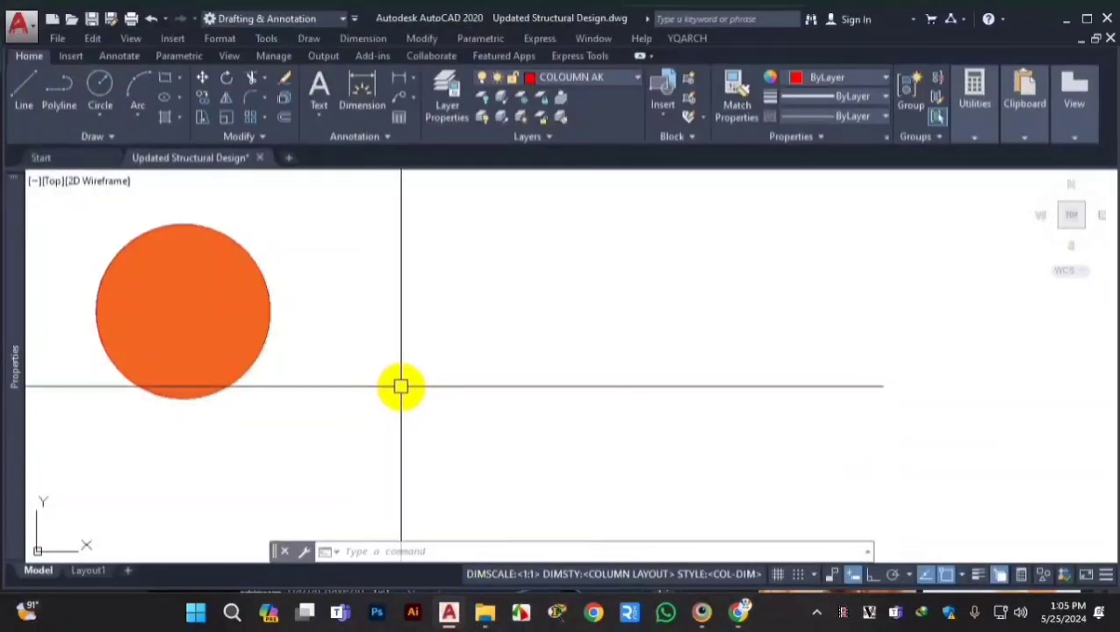
- Draw a solid donut with inside diameter 0 and outside diameter 1" within the upper-right corner of the inner cover rectangle
{"action": "type", "text": "do"}
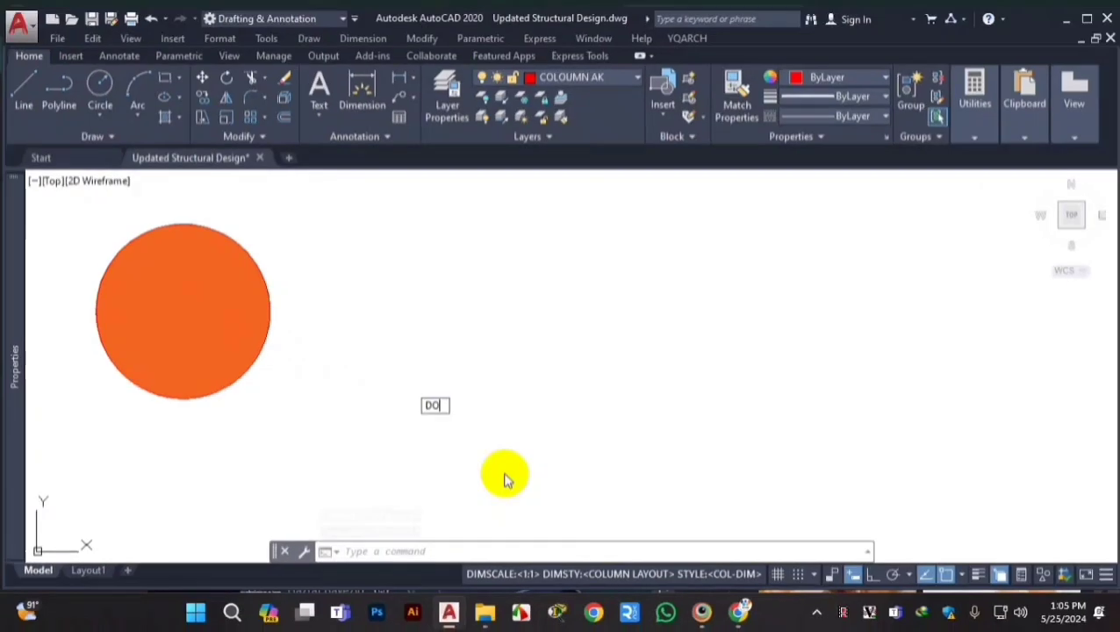
{"action": "key", "text": "Return"}
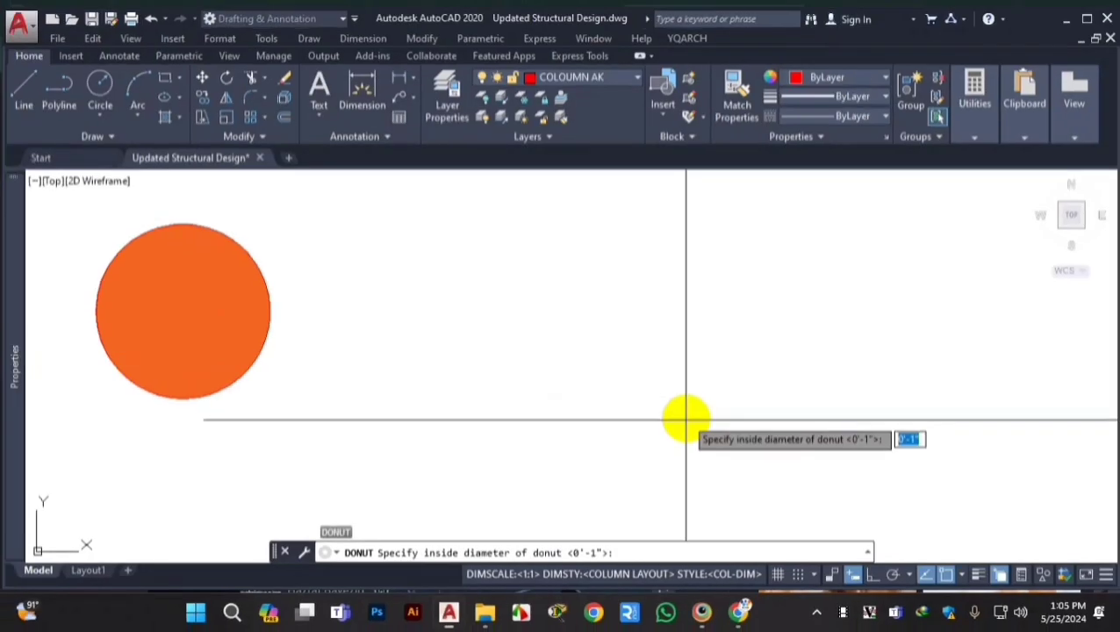
{"action": "key", "text": "Return"}
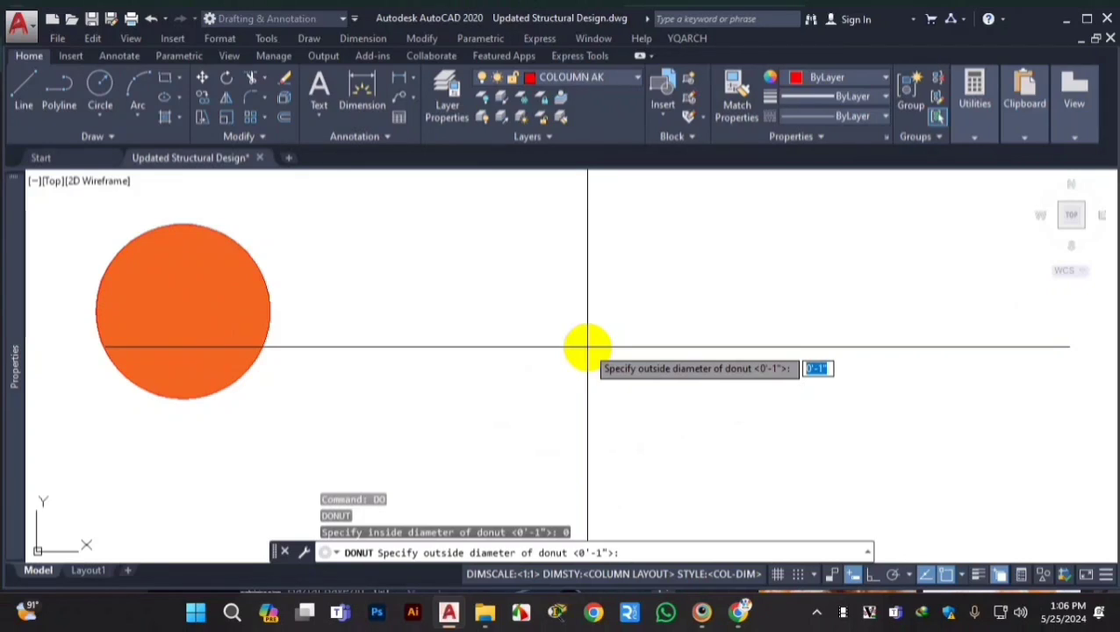
{"action": "key", "text": "Return"}
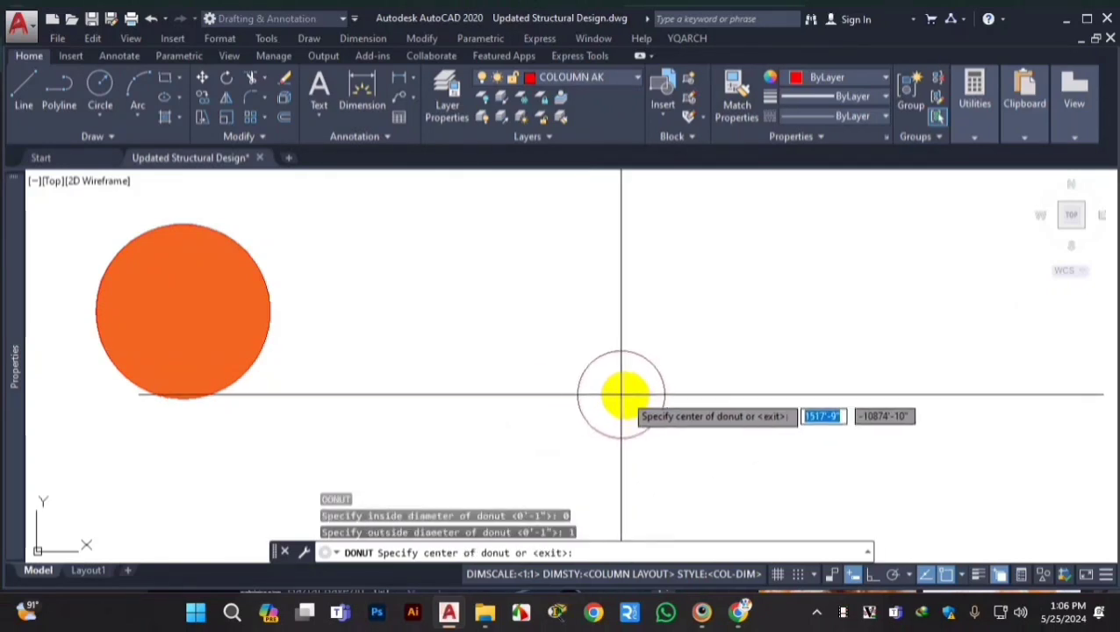
{"action": "scroll", "coordinate": [474, 310], "scroll_direction": "down", "scroll_amount": 10}
{"action": "scroll", "coordinate": [475, 310], "scroll_direction": "down", "scroll_amount": 2}
{"action": "scroll", "coordinate": [625, 368], "scroll_direction": "up", "scroll_amount": 6}
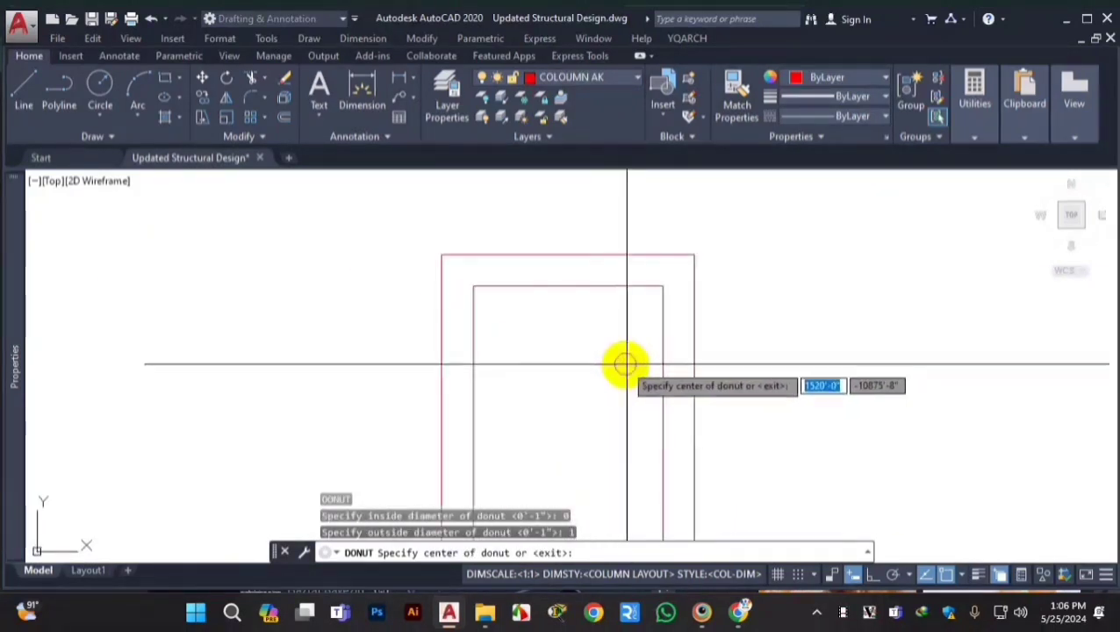
{"action": "scroll", "coordinate": [724, 285], "scroll_direction": "up", "scroll_amount": 4}
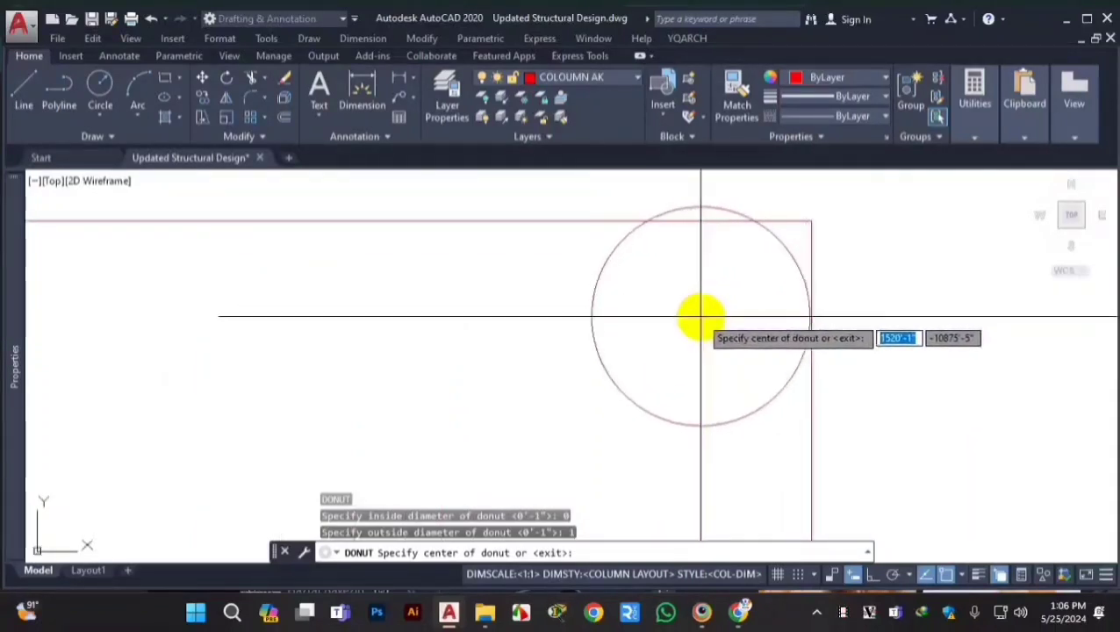
{"action": "scroll", "coordinate": [687, 336], "scroll_direction": "up", "scroll_amount": 4}
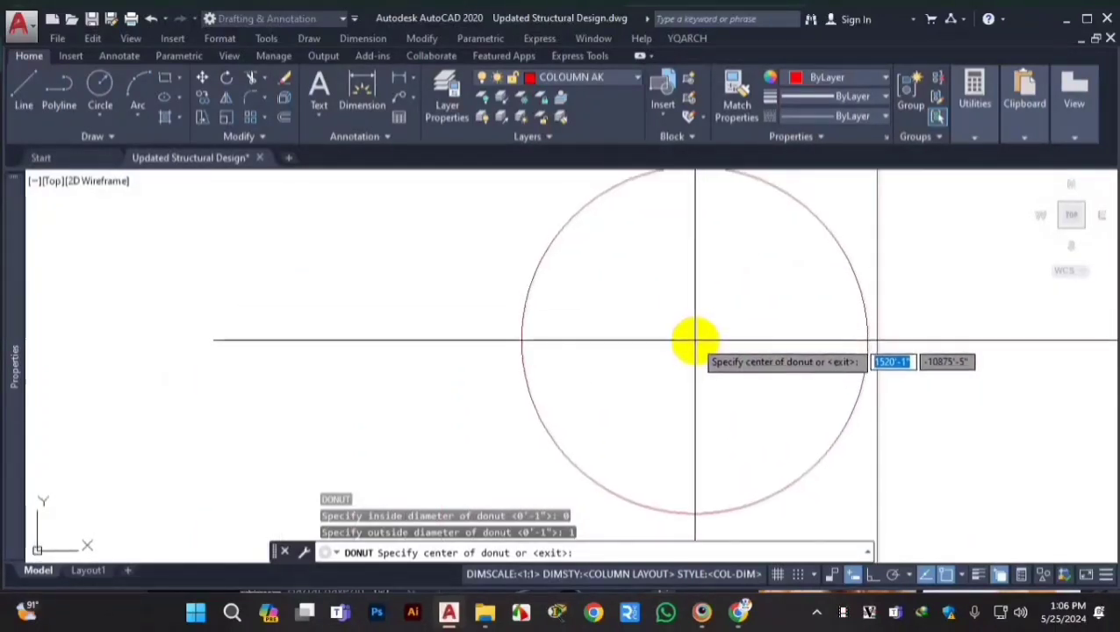
{"action": "scroll", "coordinate": [693, 336], "scroll_direction": "down", "scroll_amount": 2}
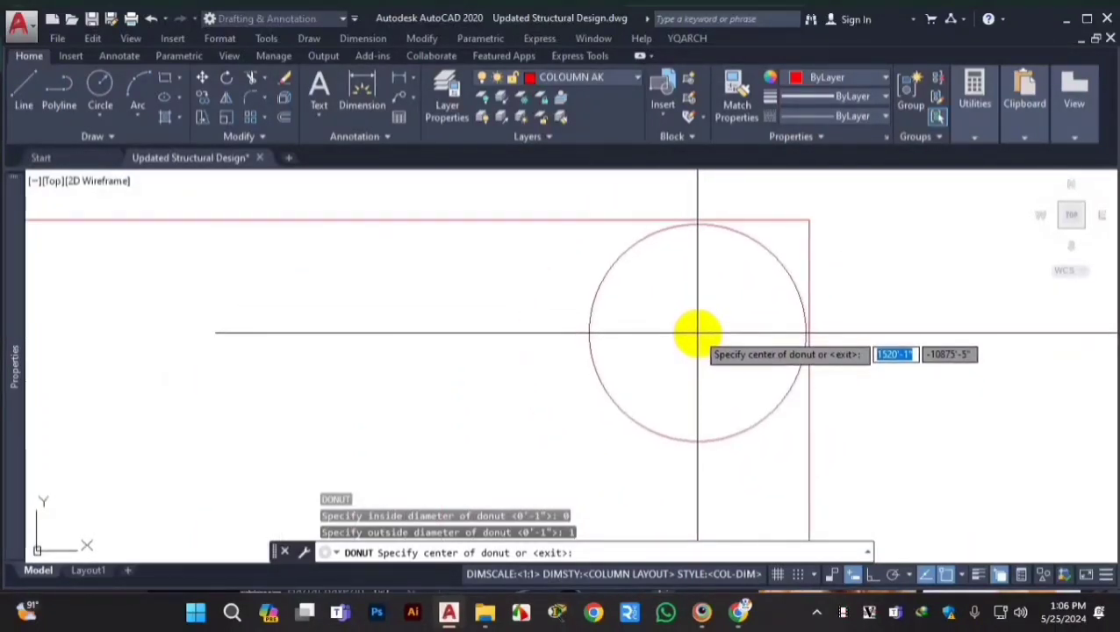
{"action": "left_click", "coordinate": [698, 331]}
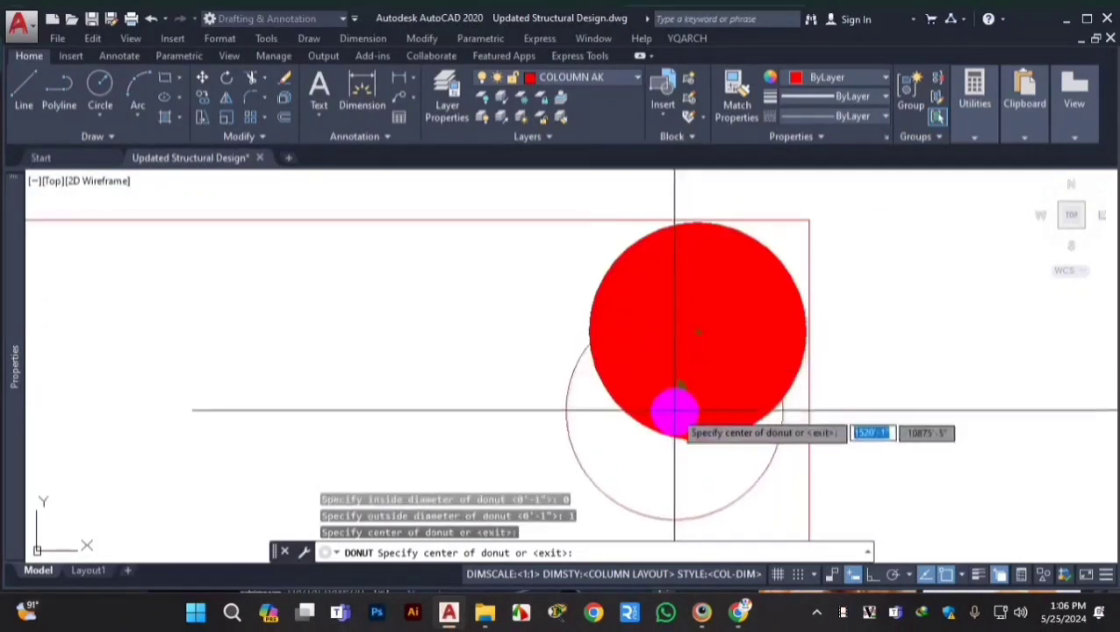
{"action": "scroll", "coordinate": [676, 404], "scroll_direction": "down", "scroll_amount": 4}
{"action": "key", "text": "Escape"}
- Select the donut to examine whether its outline and fill form one object, clearing the selection each time
{"action": "scroll", "coordinate": [685, 395], "scroll_direction": "up", "scroll_amount": 5}
{"action": "left_click", "coordinate": [648, 343]}
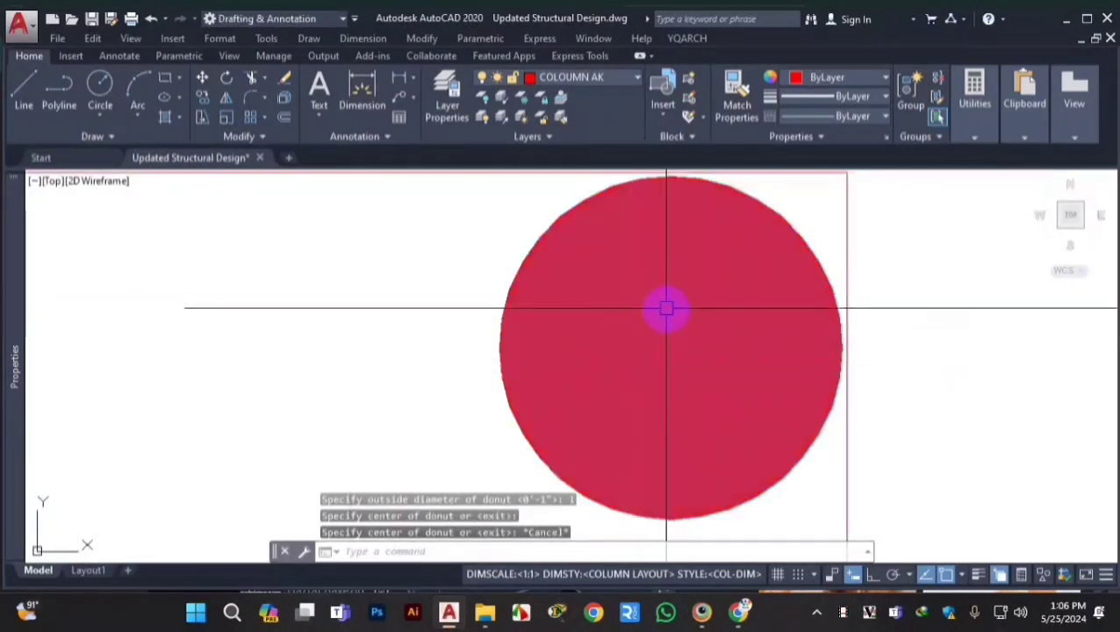
{"action": "key", "text": "Escape"}
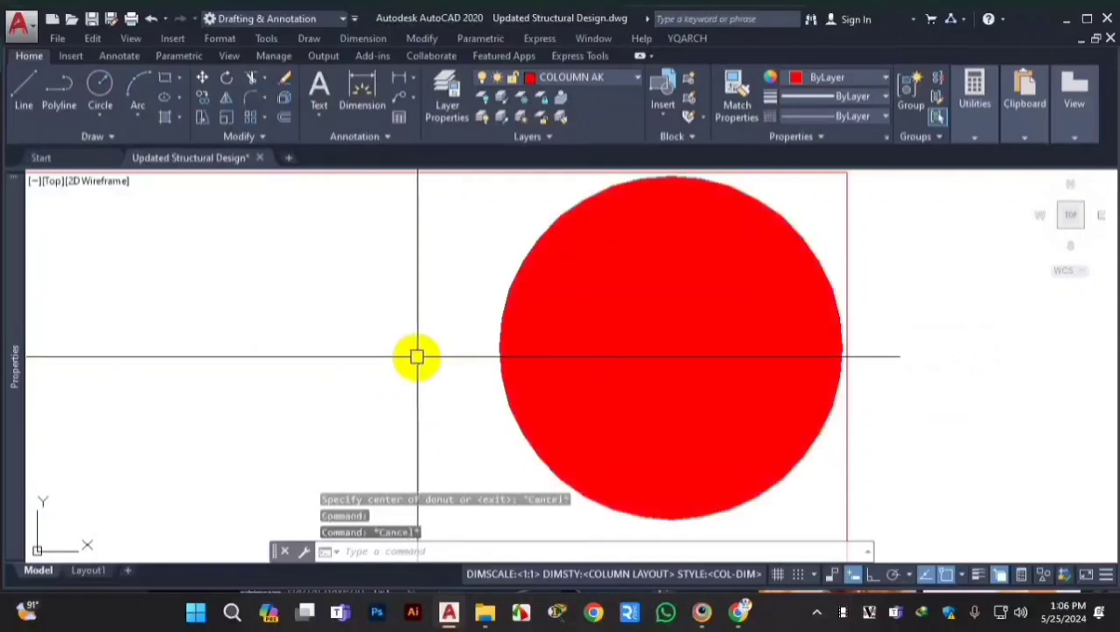
{"action": "scroll", "coordinate": [478, 422], "scroll_direction": "down", "scroll_amount": 3}
{"action": "scroll", "coordinate": [564, 454], "scroll_direction": "up", "scroll_amount": 2}
{"action": "left_click", "coordinate": [514, 339]}
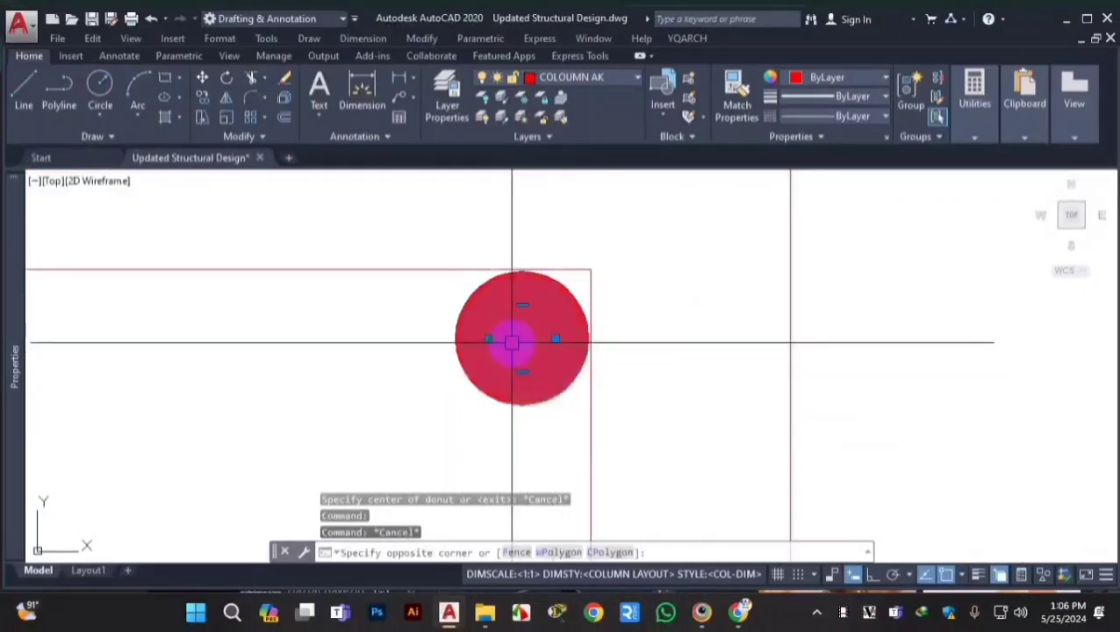
{"action": "scroll", "coordinate": [557, 358], "scroll_direction": "down", "scroll_amount": 5}
{"action": "key", "text": "Escape"}
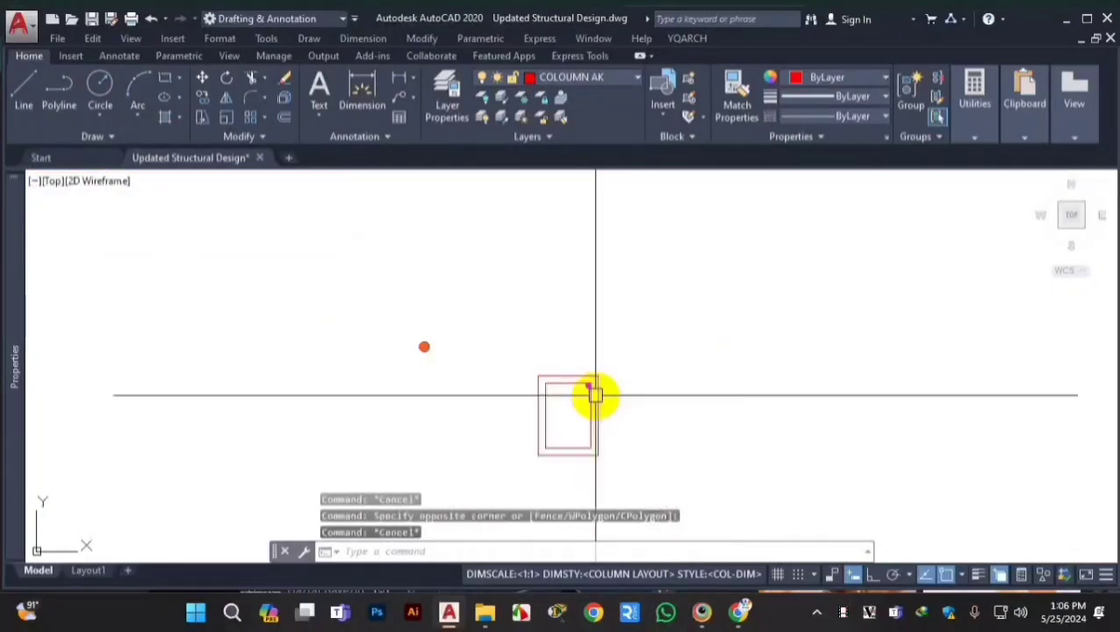
- Copy only the orange hatch fill of the separate circle to the empty area on its right
{"action": "scroll", "coordinate": [593, 393], "scroll_direction": "up", "scroll_amount": 5}
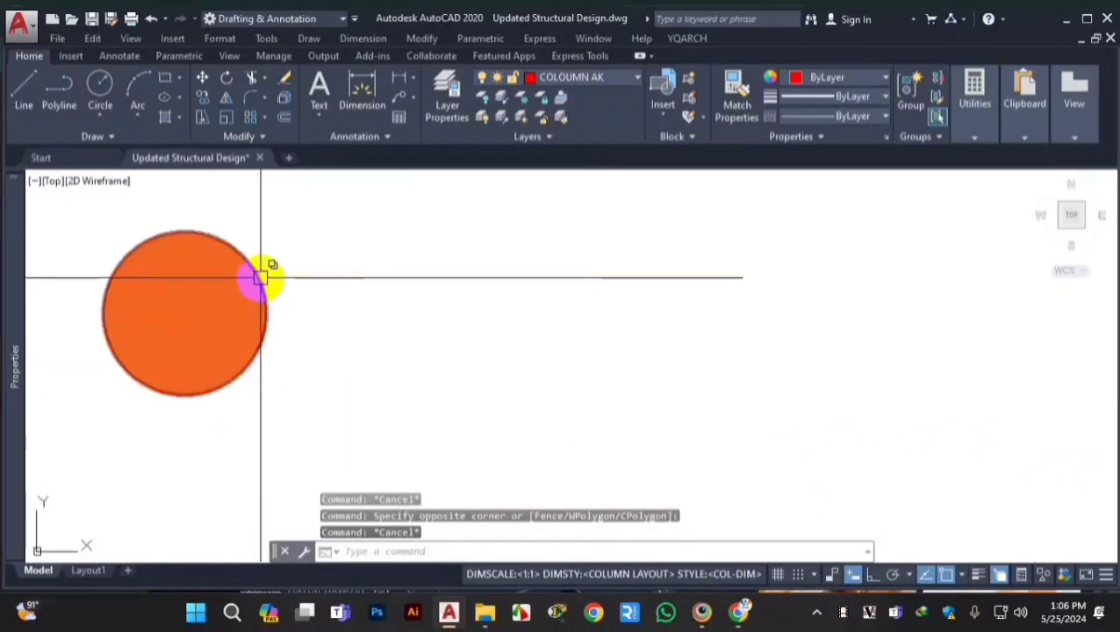
{"action": "scroll", "coordinate": [272, 294], "scroll_direction": "down", "scroll_amount": 5}
{"action": "scroll", "coordinate": [250, 271], "scroll_direction": "up", "scroll_amount": 3}
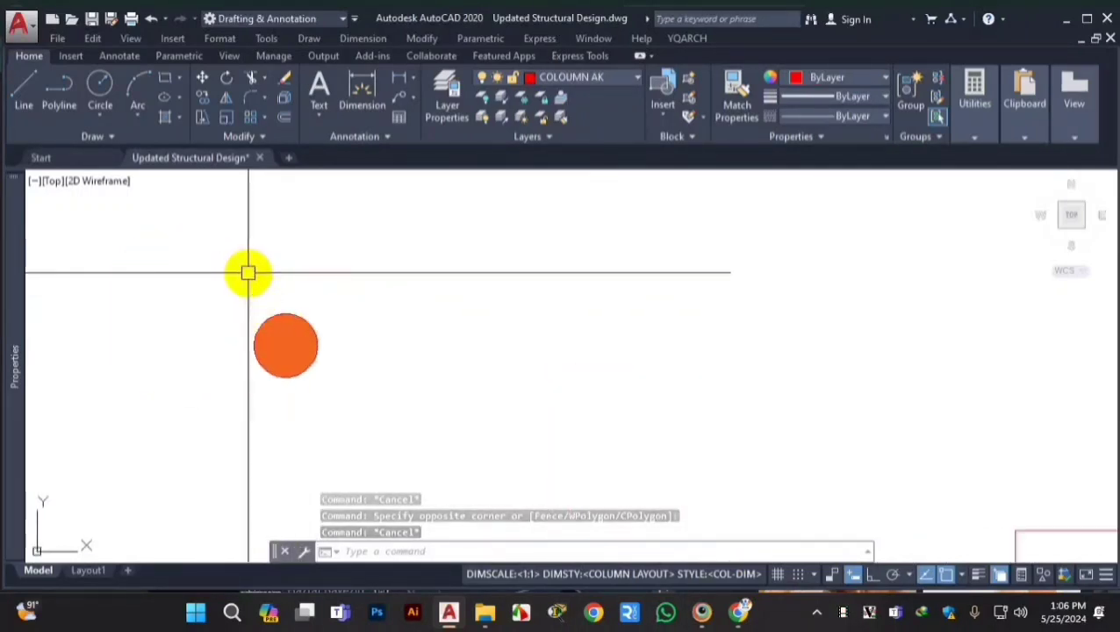
{"action": "left_click", "coordinate": [351, 314]}
{"action": "key", "text": "Escape"}
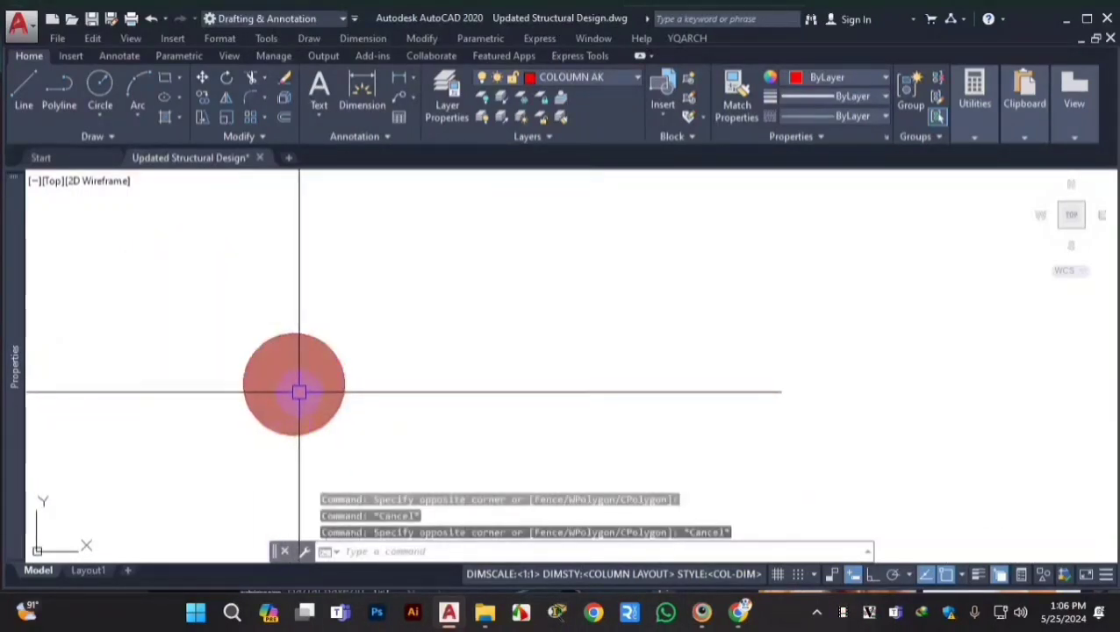
{"action": "left_click", "coordinate": [296, 391]}
{"action": "type", "text": "M"}
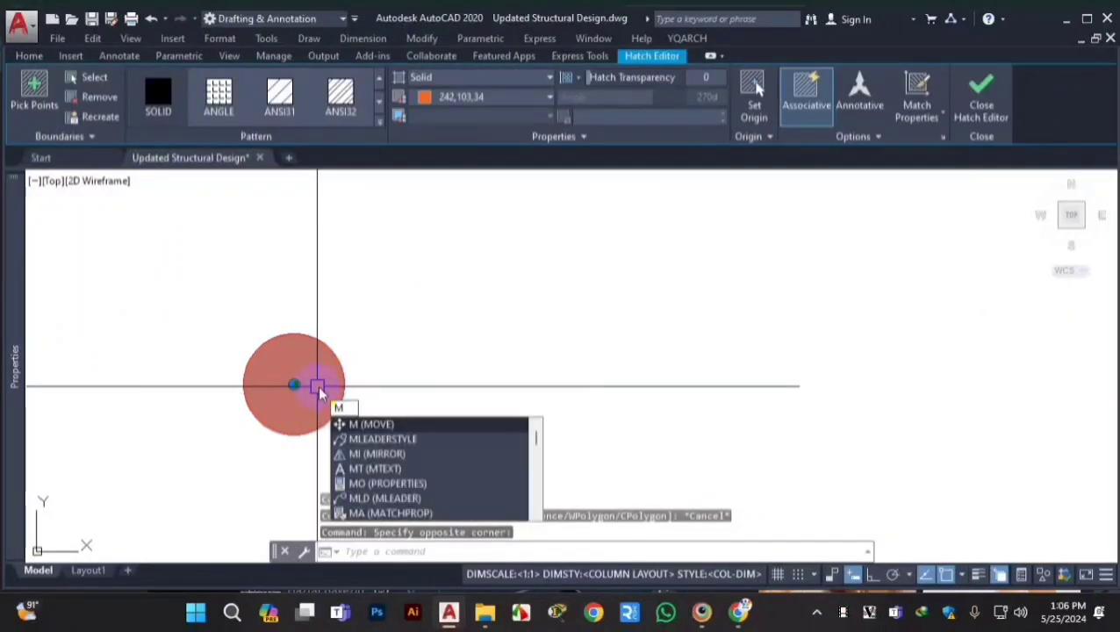
{"action": "key", "text": "BackSpace"}
{"action": "type", "text": "co"}
{"action": "key", "text": "space"}
{"action": "left_click", "coordinate": [327, 398]}
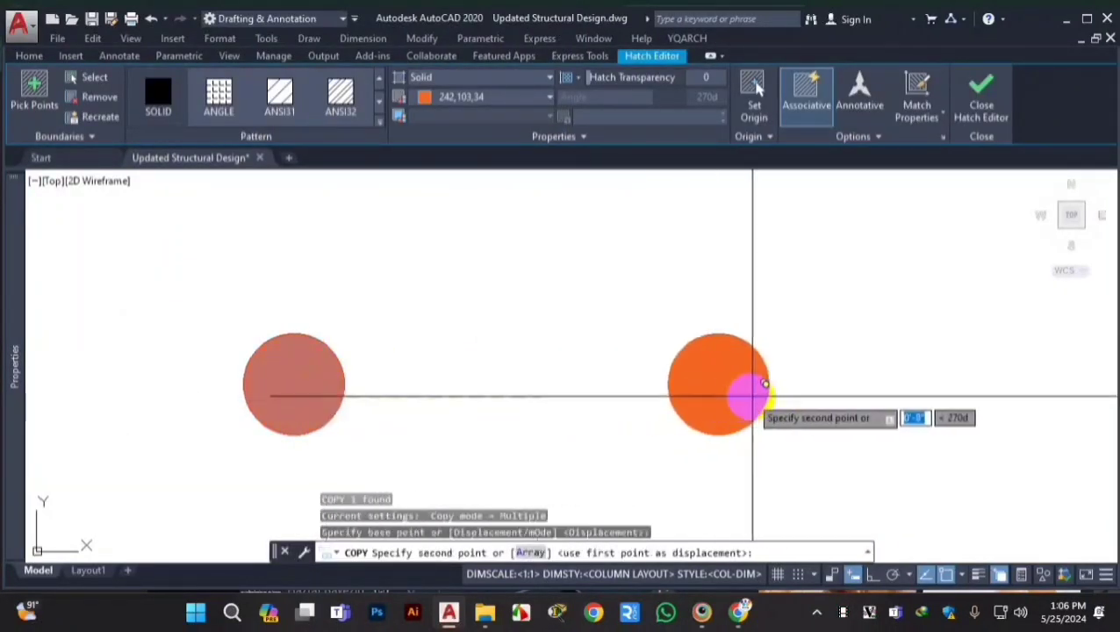
{"action": "left_click", "coordinate": [762, 397]}
{"action": "key", "text": "Escape"}
{"action": "key", "text": "Escape"}
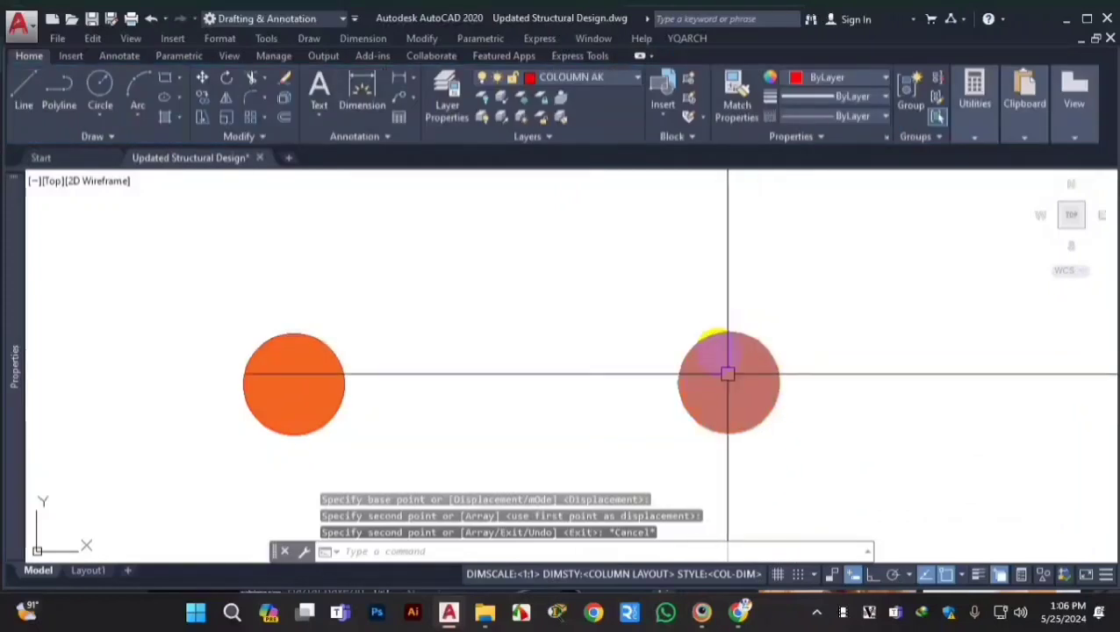
- Compare the copied hatch fill with the corner donut, selecting the donut to examine its grips and clearing the selection
{"action": "scroll", "coordinate": [755, 360], "scroll_direction": "up", "scroll_amount": 4}
{"action": "scroll", "coordinate": [585, 370], "scroll_direction": "down", "scroll_amount": 12}
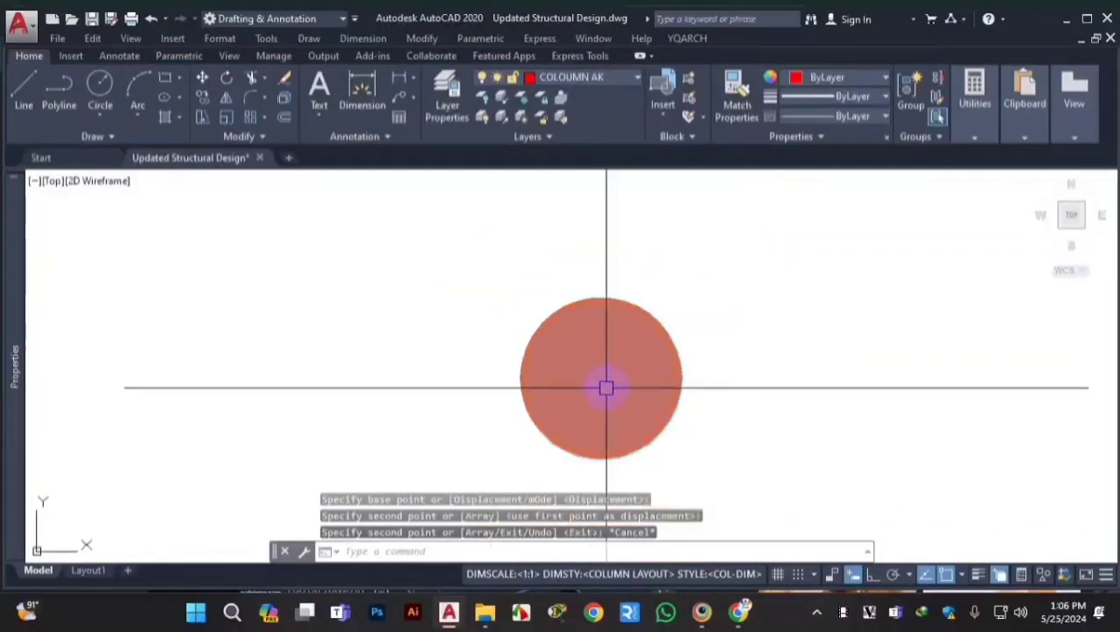
{"action": "scroll", "coordinate": [492, 395], "scroll_direction": "up", "scroll_amount": 10}
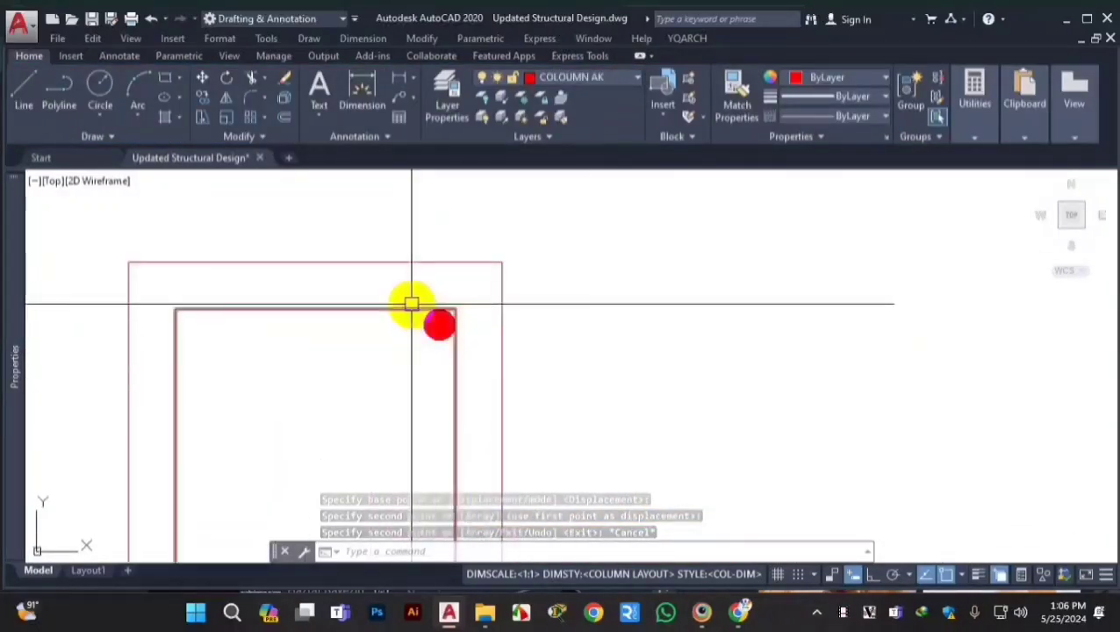
{"action": "left_click", "coordinate": [475, 431]}
{"action": "left_click", "coordinate": [448, 351]}
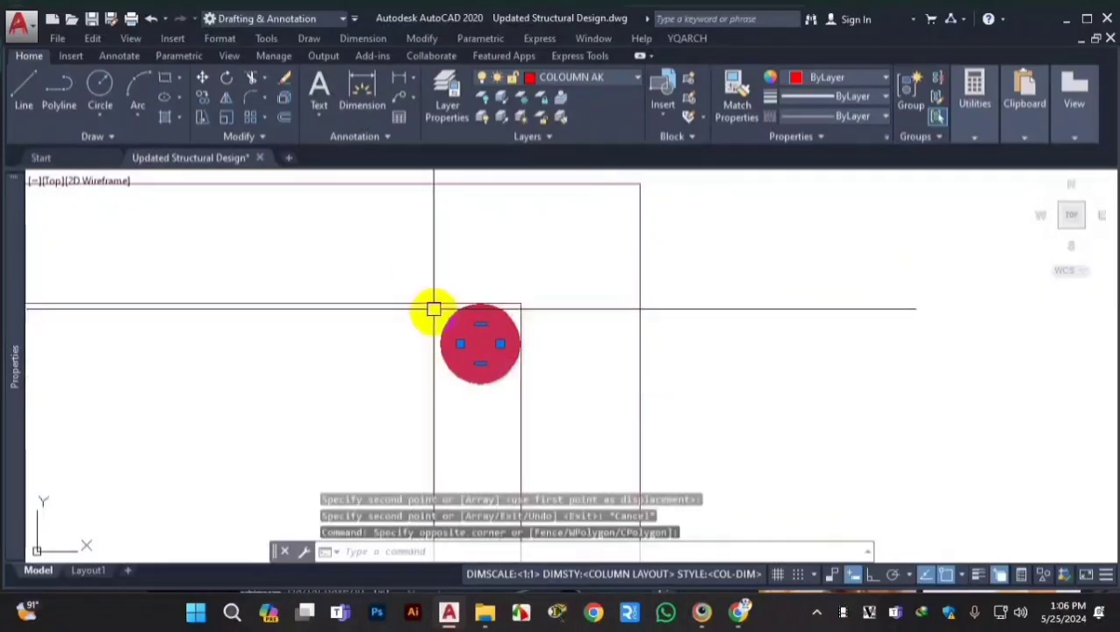
{"action": "scroll", "coordinate": [447, 305], "scroll_direction": "down", "scroll_amount": 4}
{"action": "scroll", "coordinate": [458, 342], "scroll_direction": "up", "scroll_amount": 4}
{"action": "scroll", "coordinate": [458, 343], "scroll_direction": "down", "scroll_amount": 4}
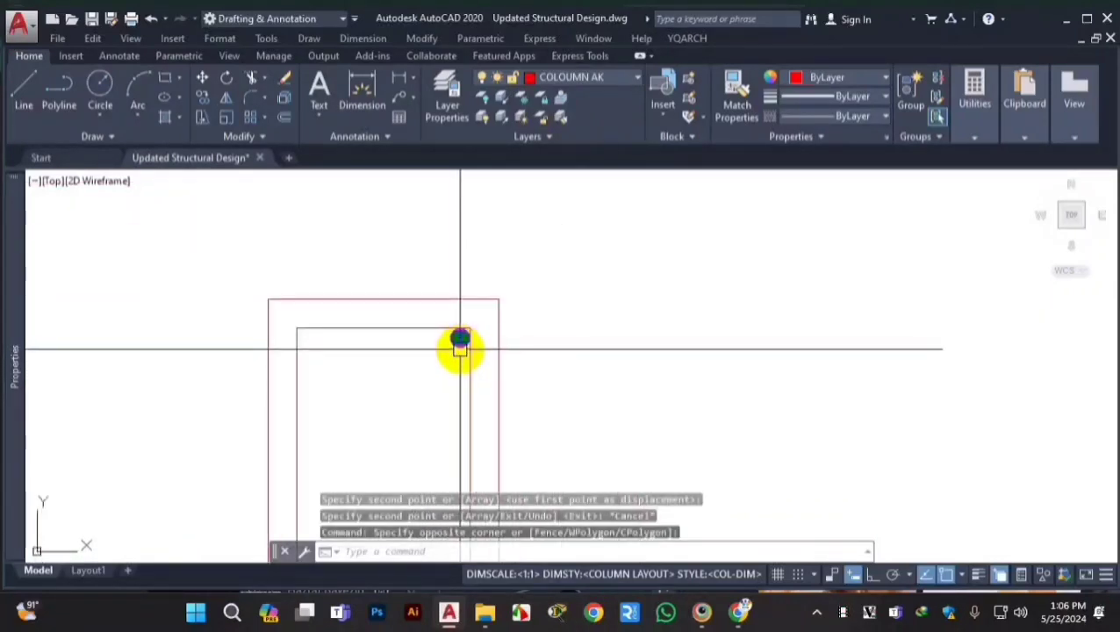
{"action": "scroll", "coordinate": [453, 371], "scroll_direction": "up", "scroll_amount": 8}
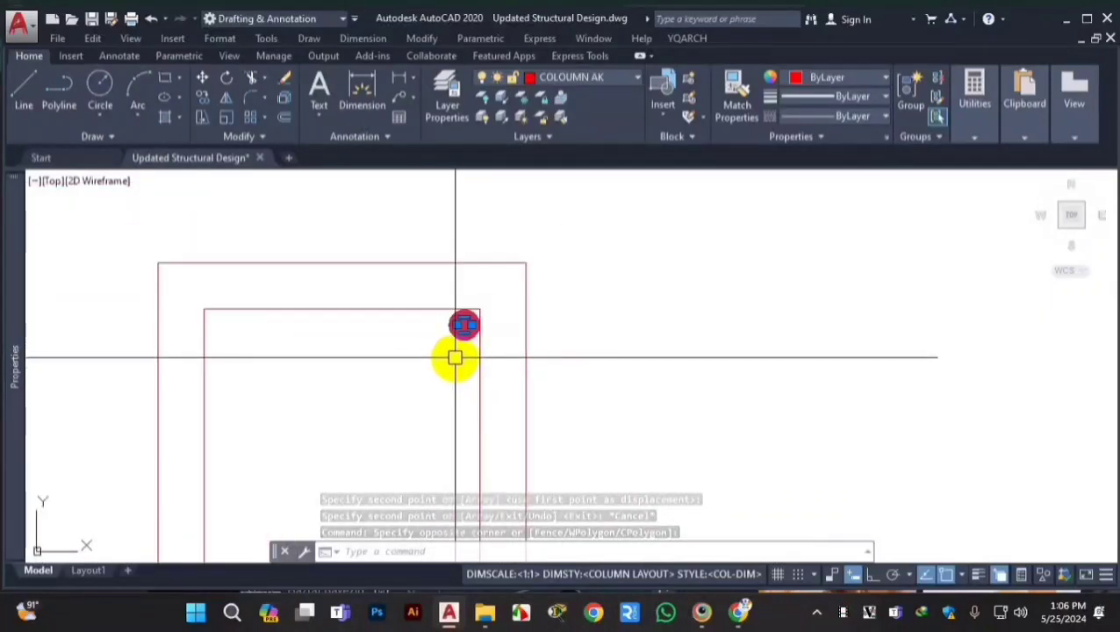
{"action": "key", "text": "Escape"}
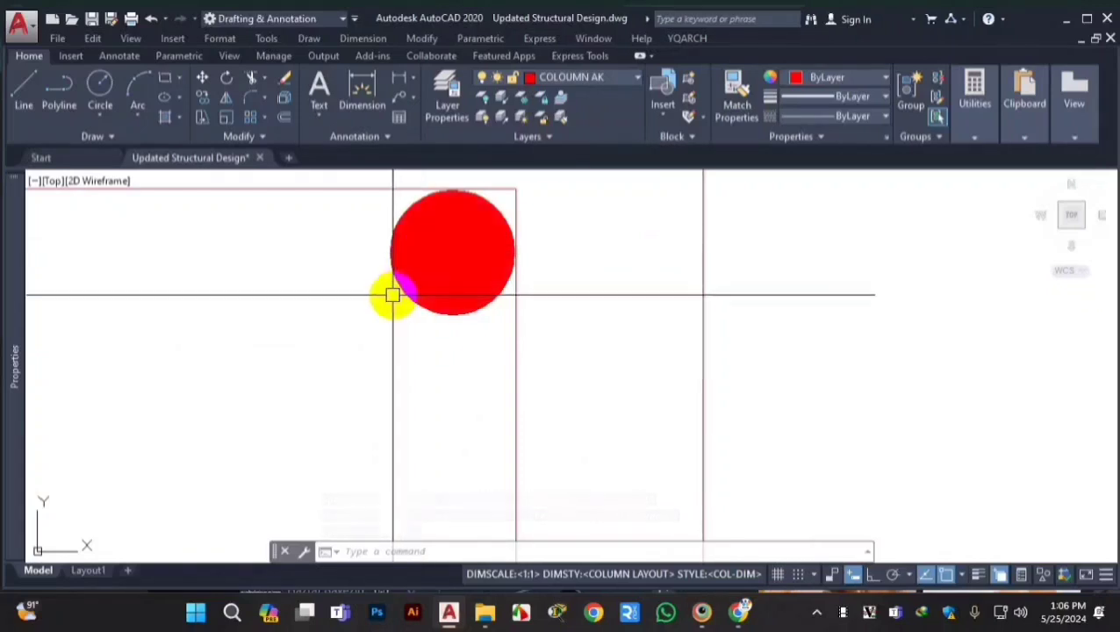
{"action": "scroll", "coordinate": [399, 350], "scroll_direction": "down", "scroll_amount": 2}
{"action": "scroll", "coordinate": [428, 312], "scroll_direction": "up", "scroll_amount": 2}
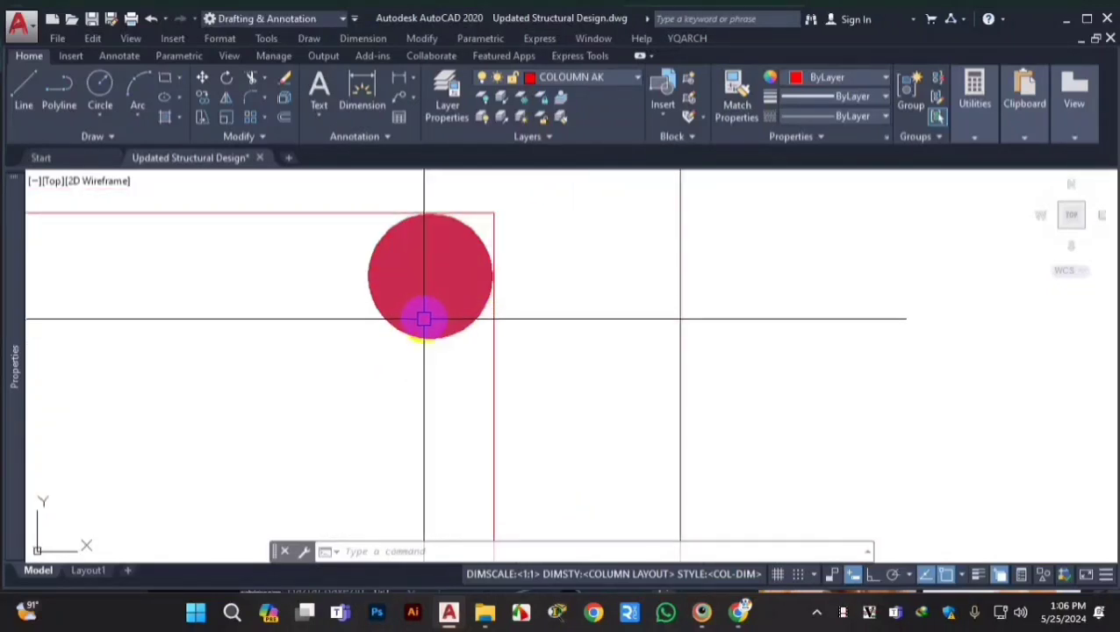
{"action": "scroll", "coordinate": [419, 358], "scroll_direction": "down", "scroll_amount": 5}
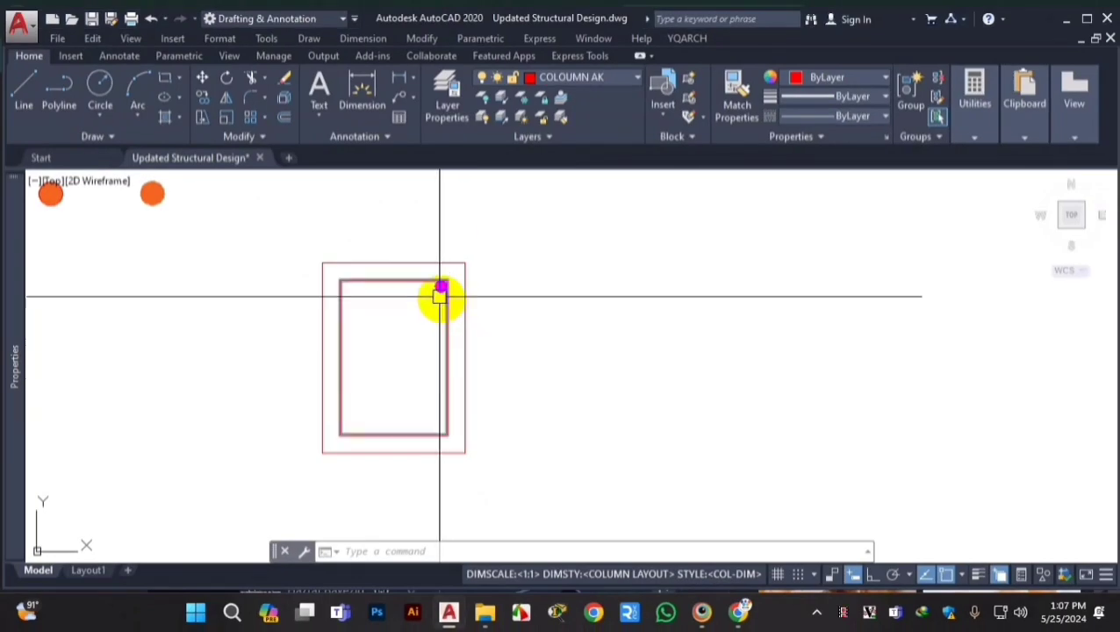
{"action": "scroll", "coordinate": [446, 382], "scroll_direction": "up", "scroll_amount": 8}
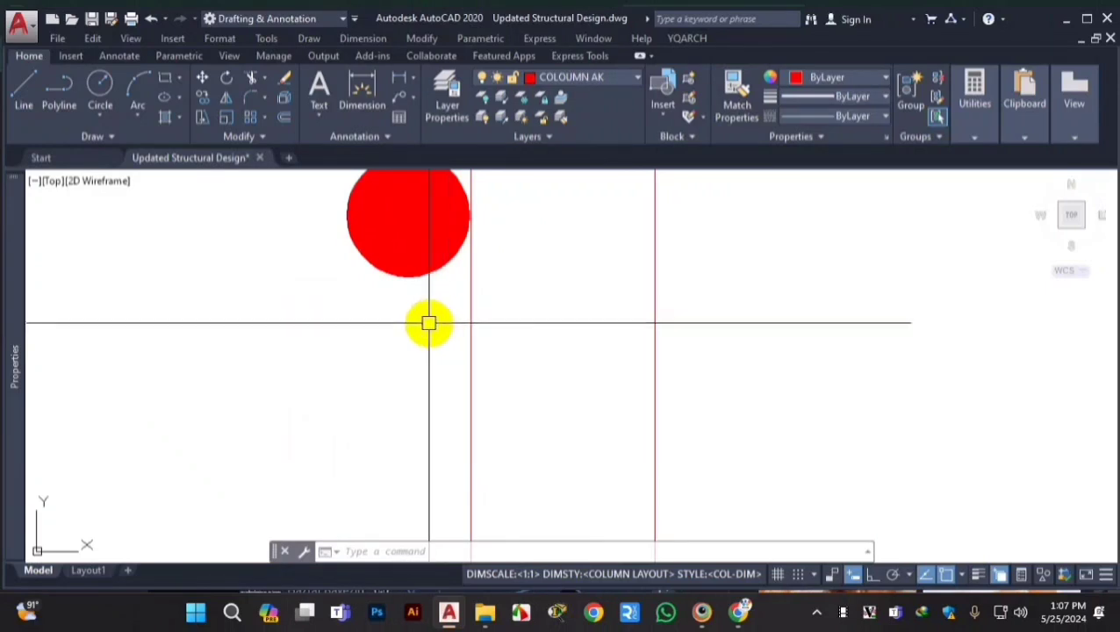
{"action": "key", "text": "Escape"}
{"action": "key", "text": "Escape"}
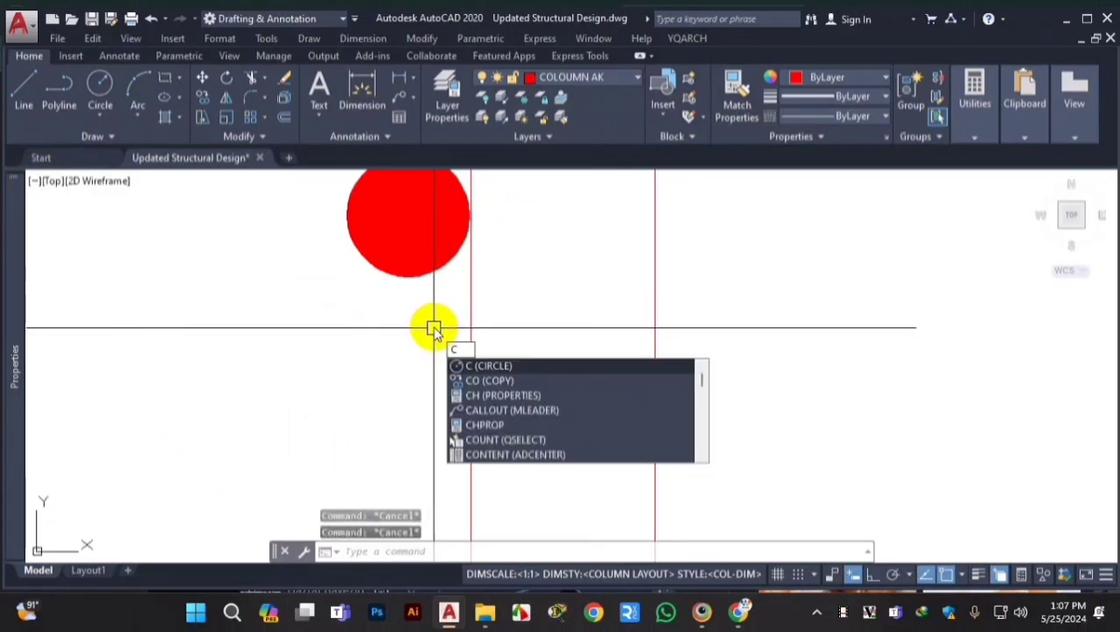
{"action": "type", "text": "co"}
{"action": "key", "text": "Return"}
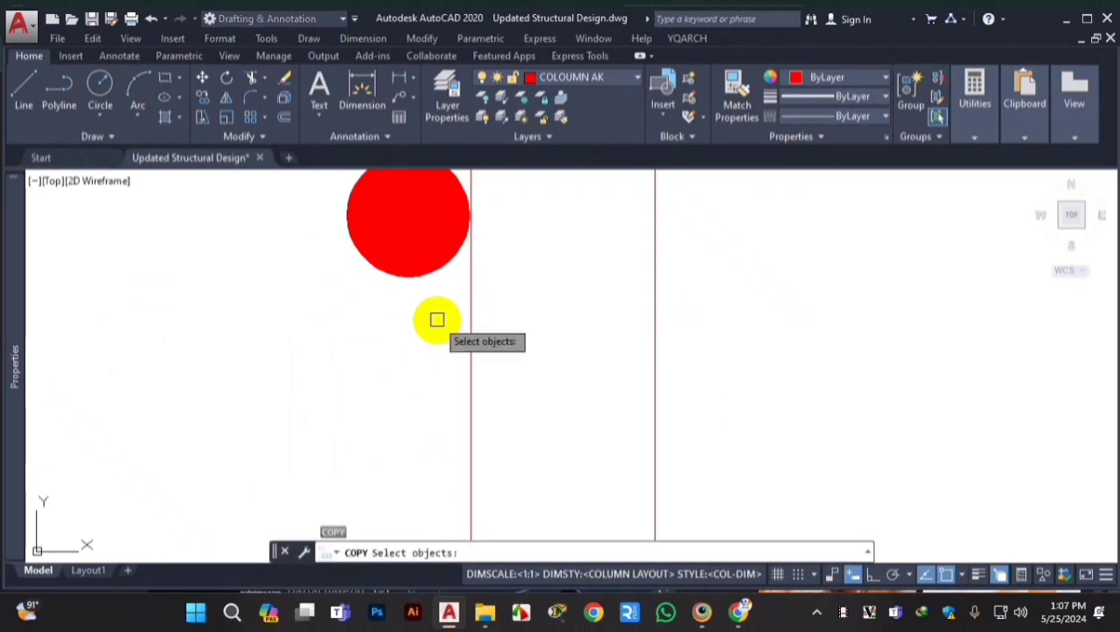
{"action": "left_click", "coordinate": [387, 219]}
{"action": "key", "text": "Return"}
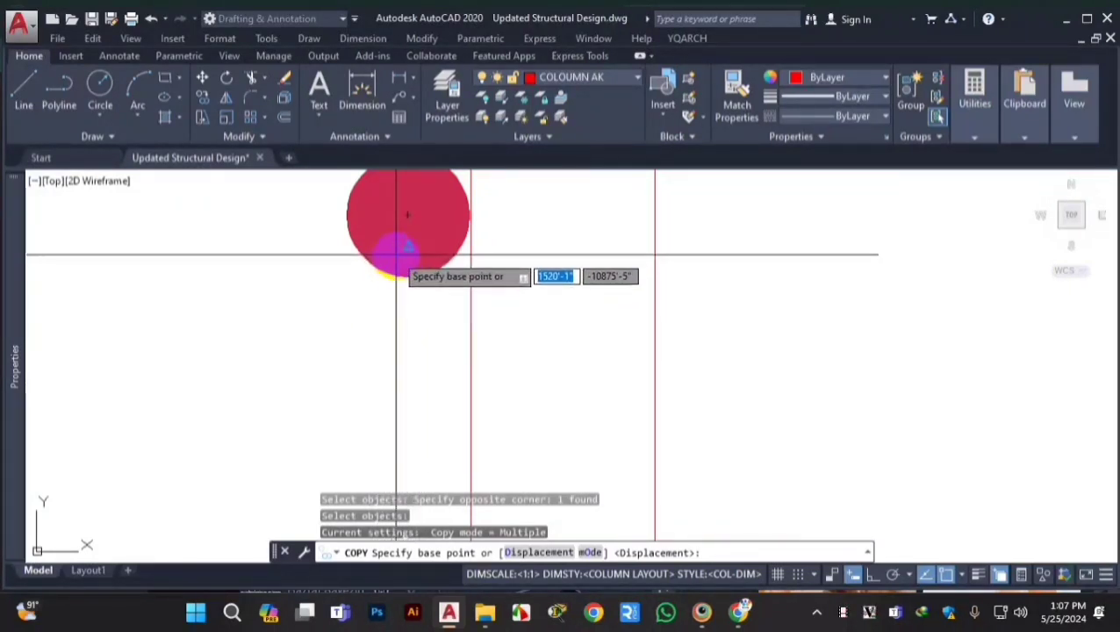
{"action": "scroll", "coordinate": [397, 264], "scroll_direction": "down", "scroll_amount": 5}
{"action": "scroll", "coordinate": [399, 272], "scroll_direction": "up", "scroll_amount": 3}
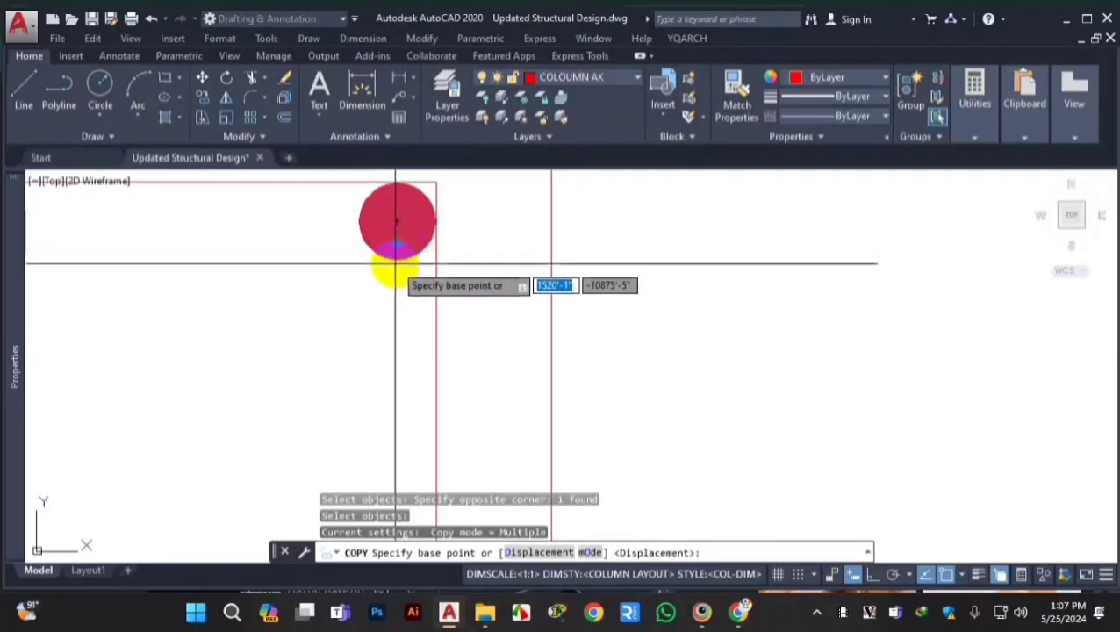
{"action": "scroll", "coordinate": [395, 230], "scroll_direction": "up", "scroll_amount": 3}
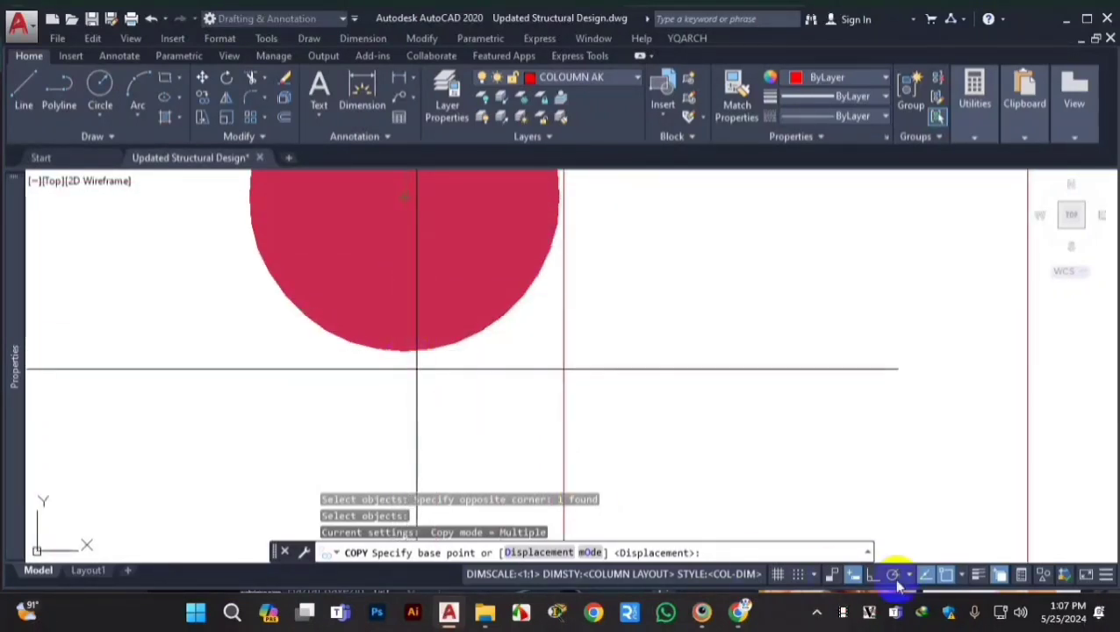
{"action": "left_click", "coordinate": [963, 576]}
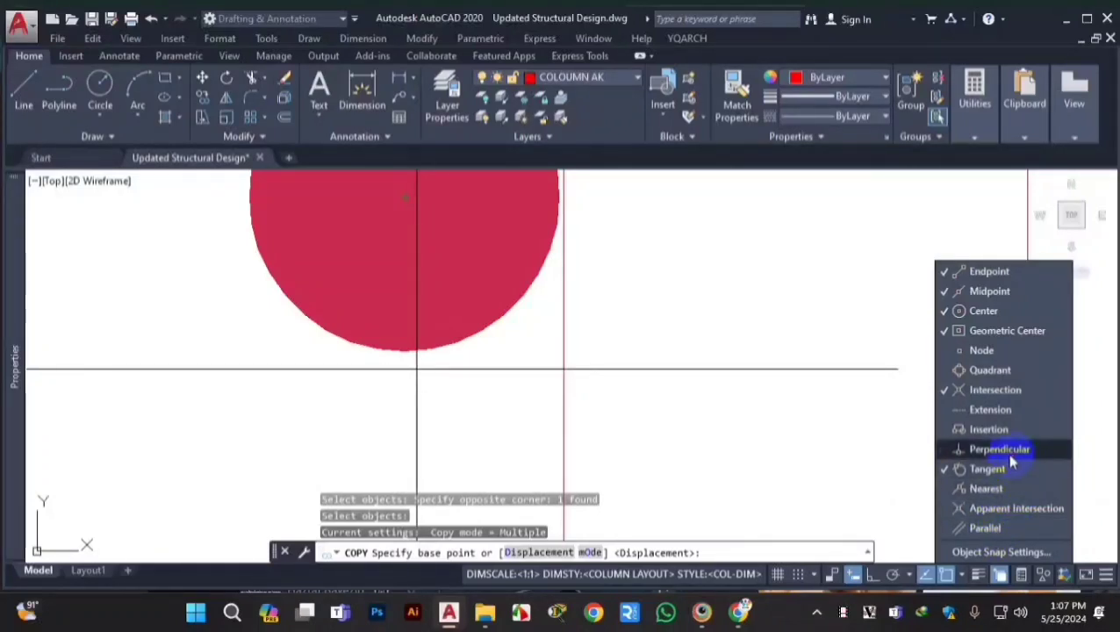
{"action": "key", "text": "Escape"}
{"action": "scroll", "coordinate": [476, 387], "scroll_direction": "down", "scroll_amount": 3}
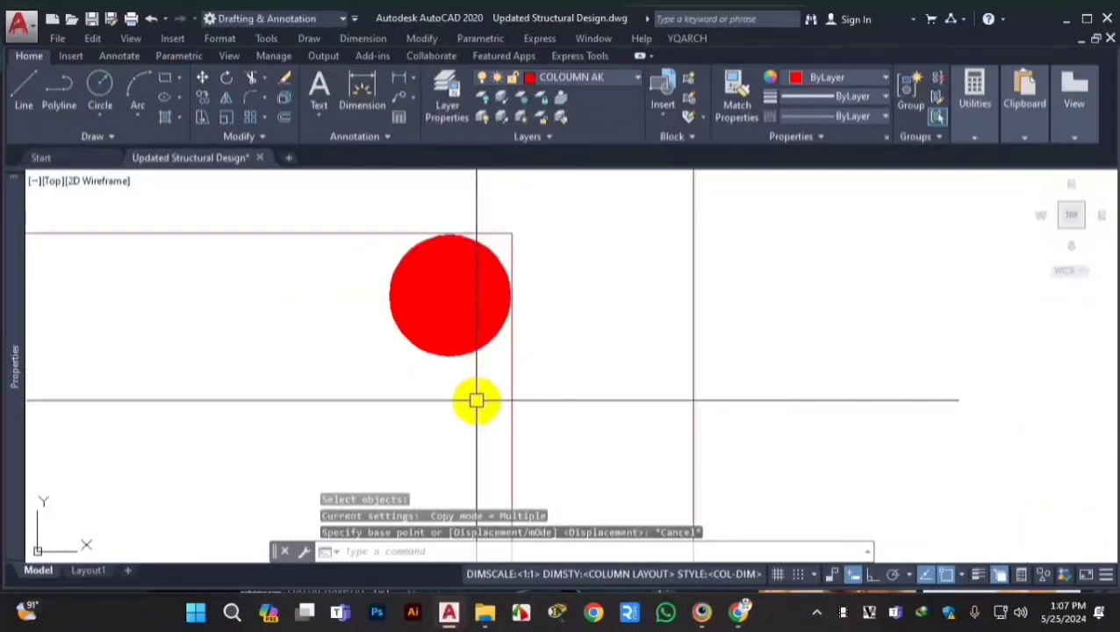
- Start copying the corner donut with its lowest point as base point, constraining the copy direction with ortho on
{"action": "type", "text": "ct "}
{"action": "type", "text": "o"}
{"action": "key", "text": "Return"}
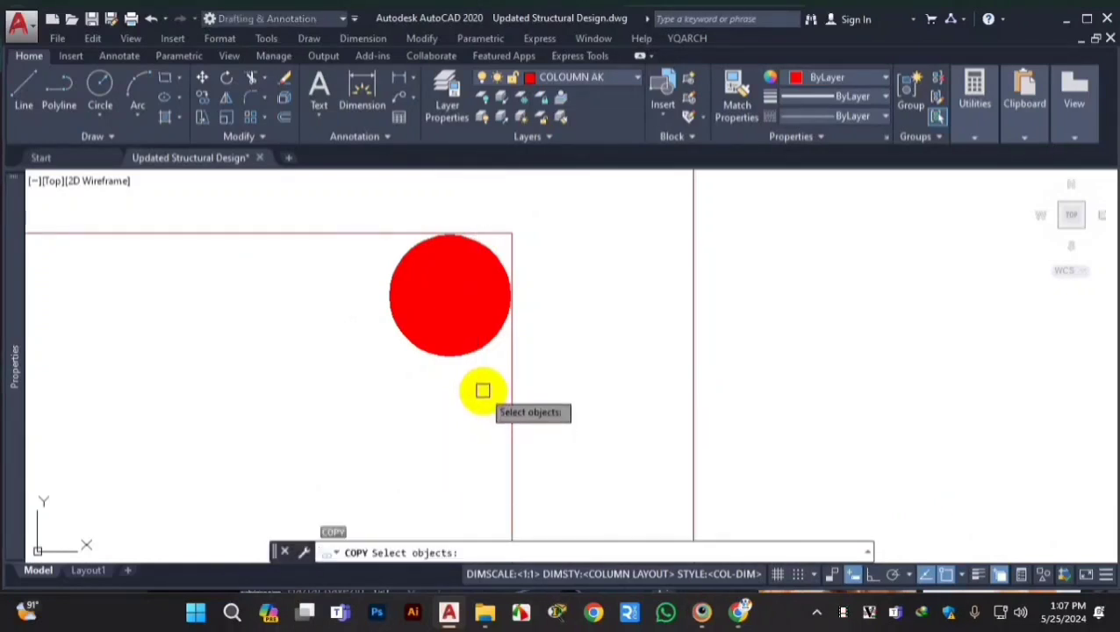
{"action": "left_click", "coordinate": [483, 390]}
{"action": "left_click", "coordinate": [458, 349]}
{"action": "key", "text": "Return"}
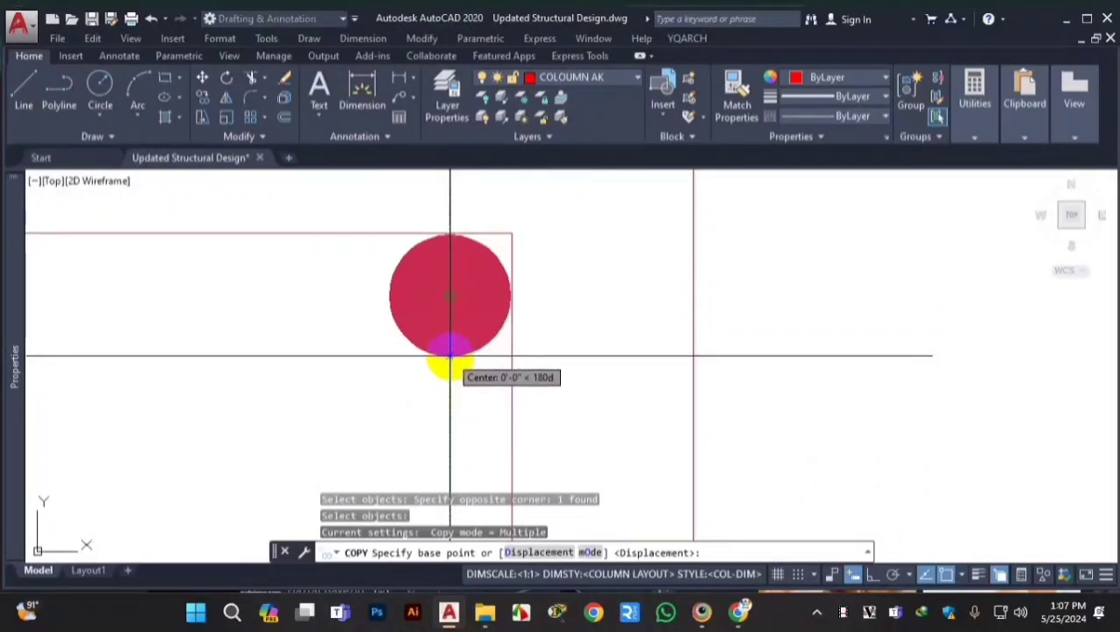
{"action": "scroll", "coordinate": [450, 356], "scroll_direction": "up", "scroll_amount": 4}
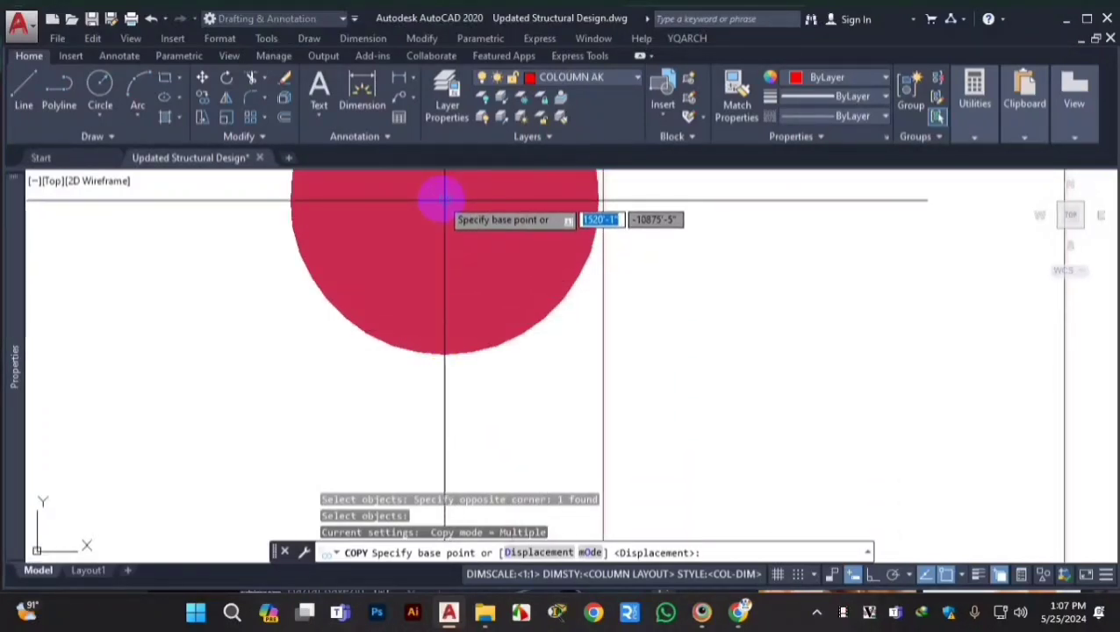
{"action": "left_click", "coordinate": [444, 355]}
{"action": "scroll", "coordinate": [446, 358], "scroll_direction": "down", "scroll_amount": 10}
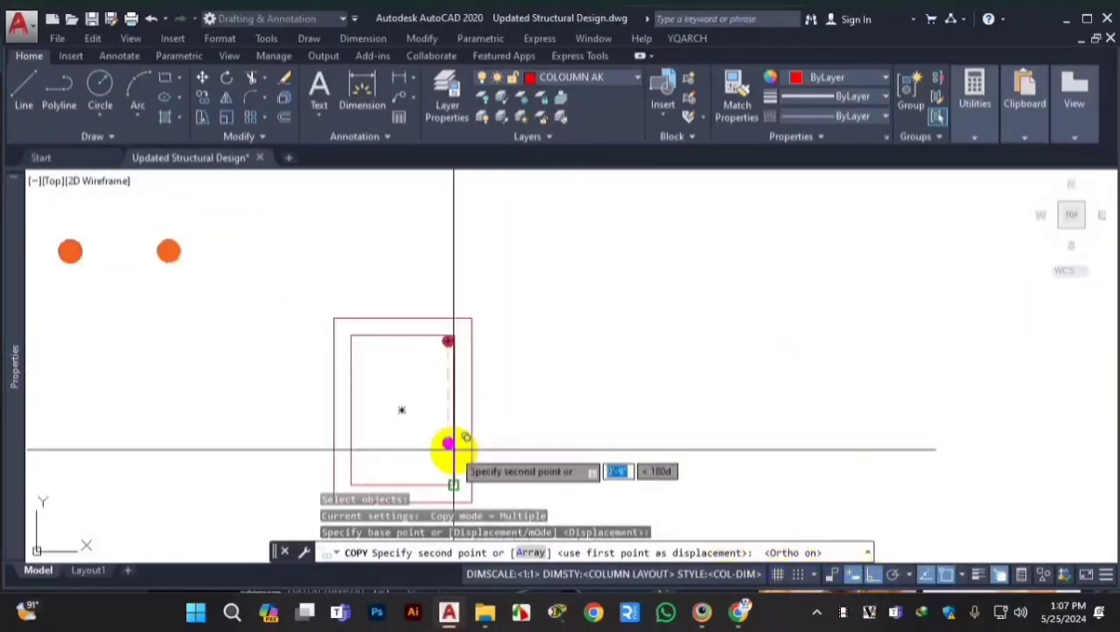
{"action": "scroll", "coordinate": [452, 412], "scroll_direction": "up", "scroll_amount": 2}
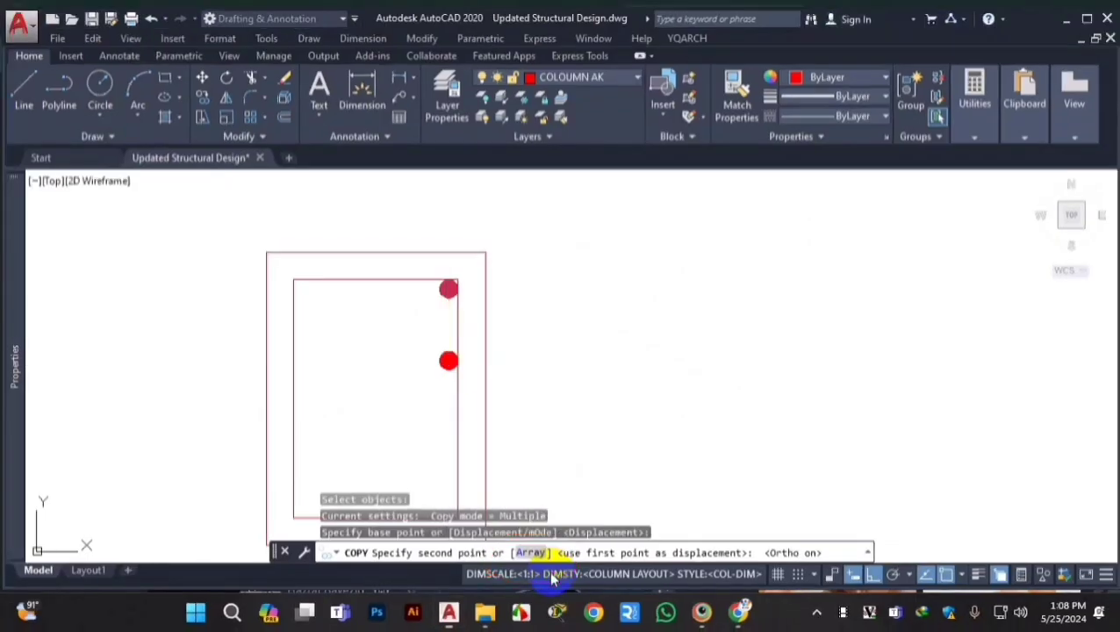
- Make the copy an array of 5 items and preview its spacing down the inner cover rectangle's right edge
{"action": "type", "text": "a"}
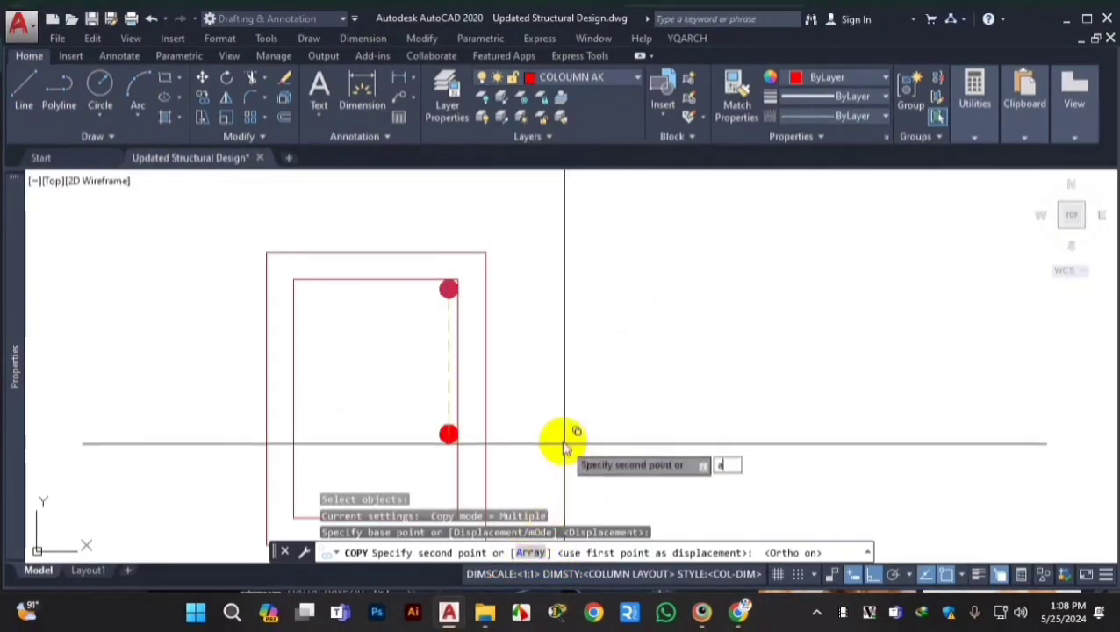
{"action": "key", "text": "Return"}
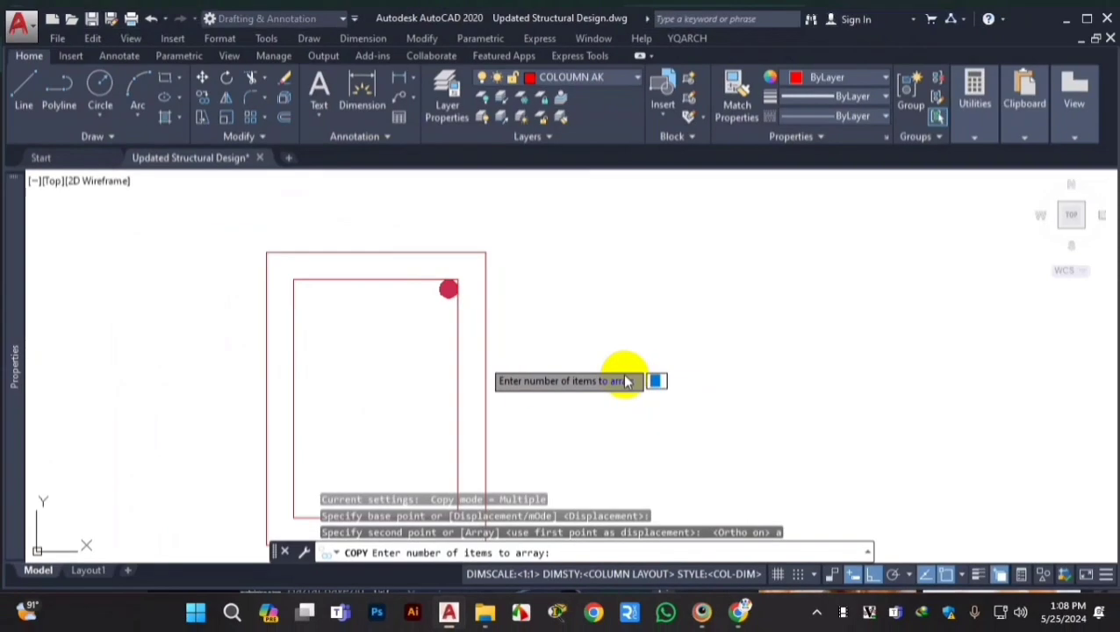
{"action": "key", "text": "Return"}
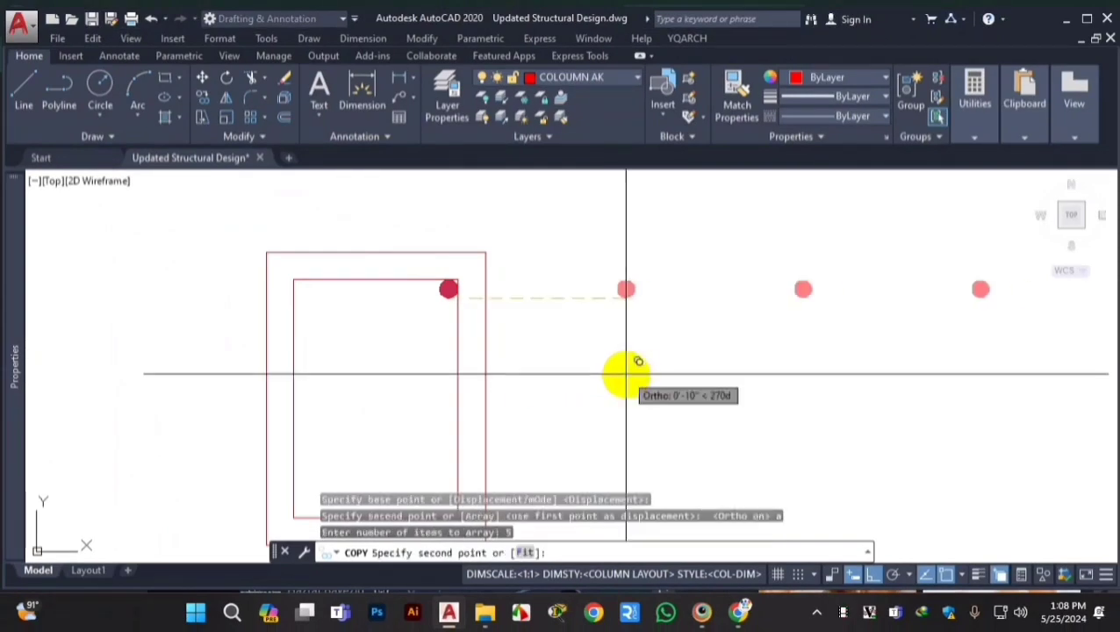
{"action": "scroll", "coordinate": [451, 230], "scroll_direction": "down", "scroll_amount": 2}
{"action": "scroll", "coordinate": [467, 320], "scroll_direction": "up", "scroll_amount": 2}
{"action": "scroll", "coordinate": [418, 400], "scroll_direction": "up", "scroll_amount": 2}
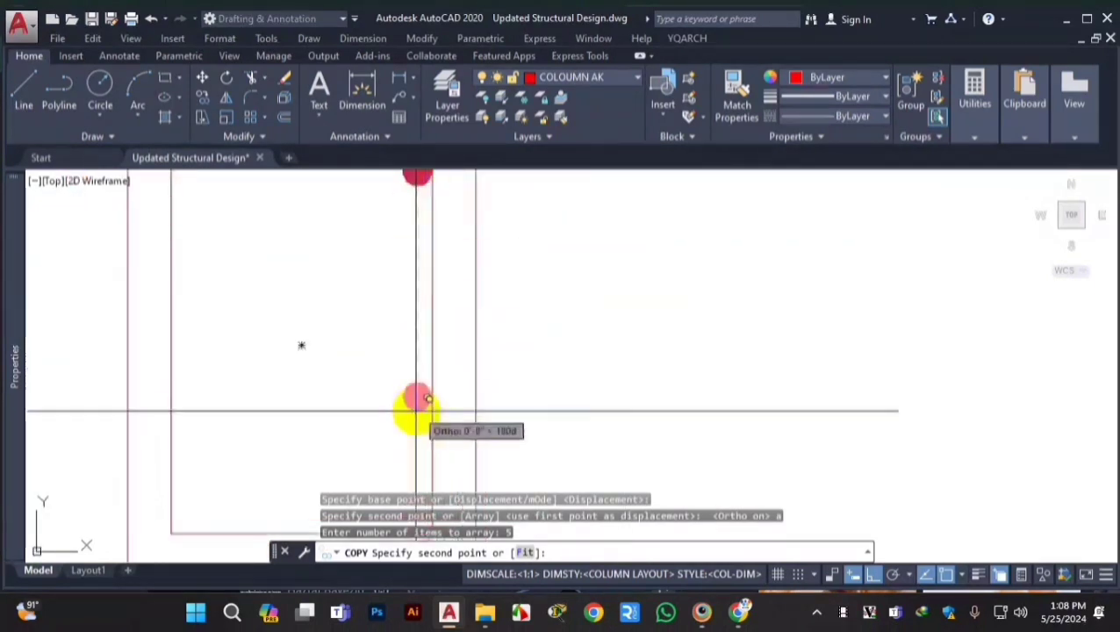
{"action": "scroll", "coordinate": [418, 220], "scroll_direction": "down", "scroll_amount": 4}
{"action": "scroll", "coordinate": [420, 329], "scroll_direction": "up", "scroll_amount": 2}
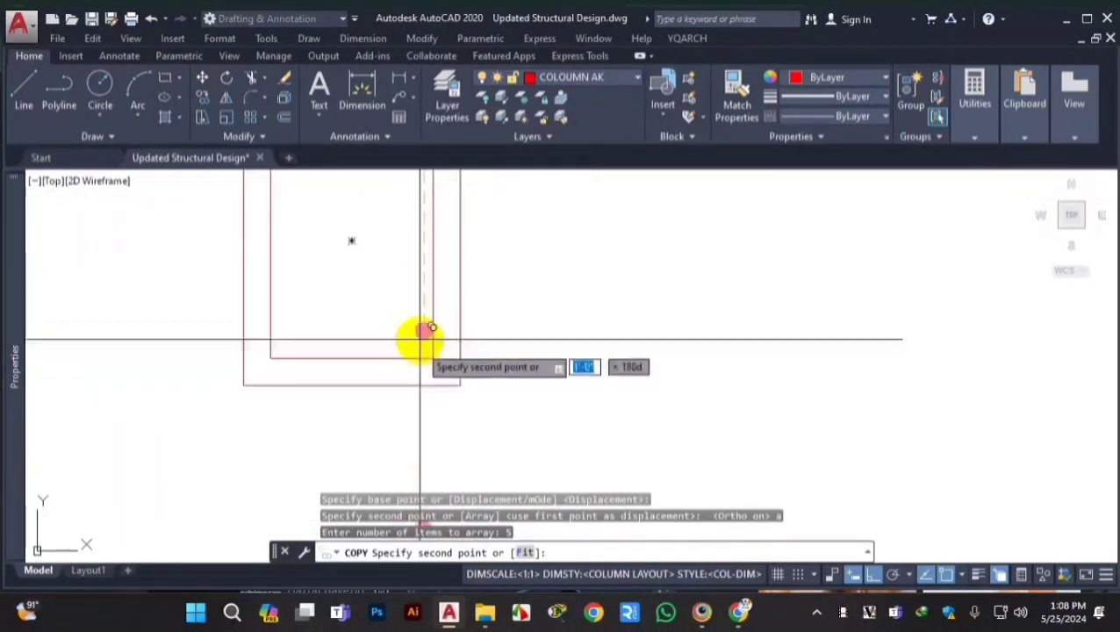
{"action": "scroll", "coordinate": [419, 263], "scroll_direction": "down", "scroll_amount": 4}
{"action": "scroll", "coordinate": [452, 316], "scroll_direction": "up", "scroll_amount": 6}
{"action": "scroll", "coordinate": [443, 338], "scroll_direction": "down", "scroll_amount": 5}
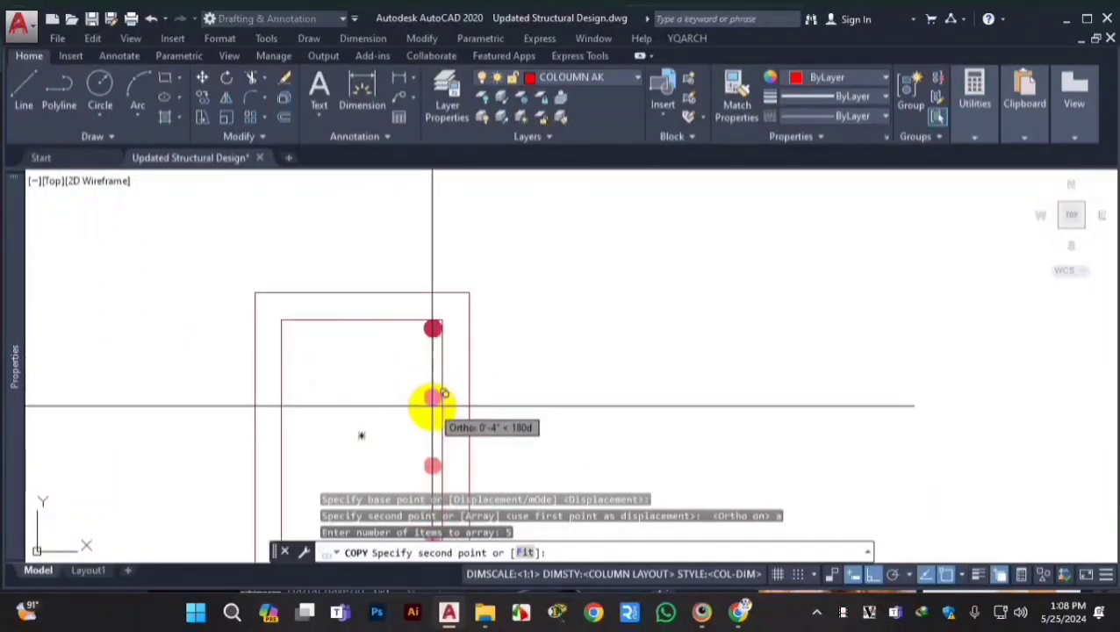
{"action": "scroll", "coordinate": [432, 406], "scroll_direction": "down", "scroll_amount": 4}
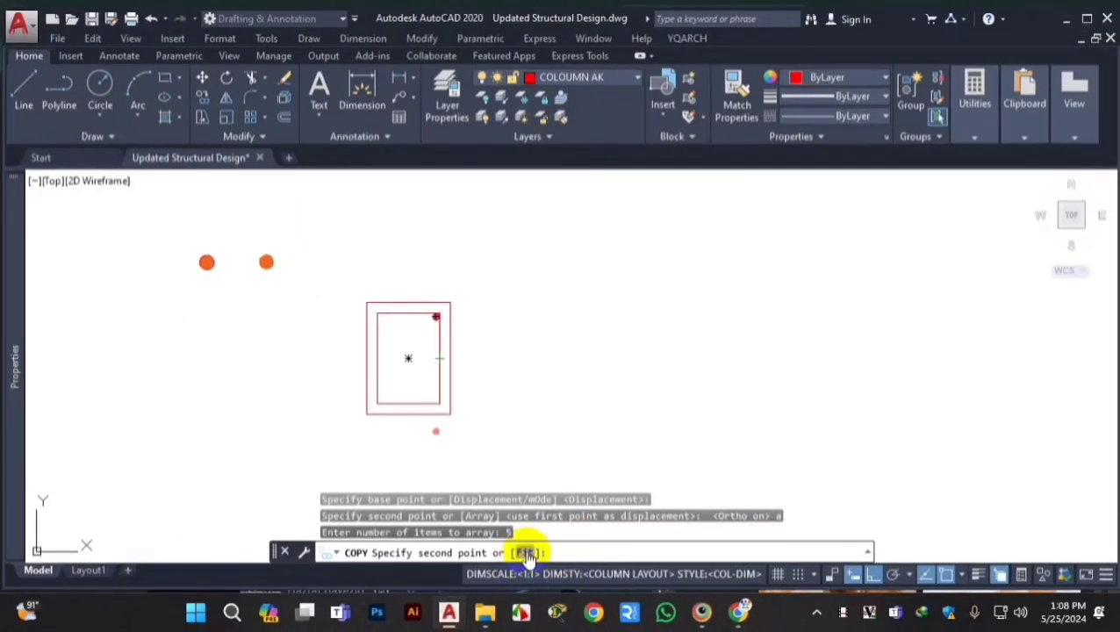
- Fit the donut array with object snap off, ending the last donut just above the cover rectangle's lower-right corner
{"action": "type", "text": "F"}
{"action": "key", "text": "Return"}
{"action": "scroll", "coordinate": [425, 405], "scroll_direction": "up", "scroll_amount": 6}
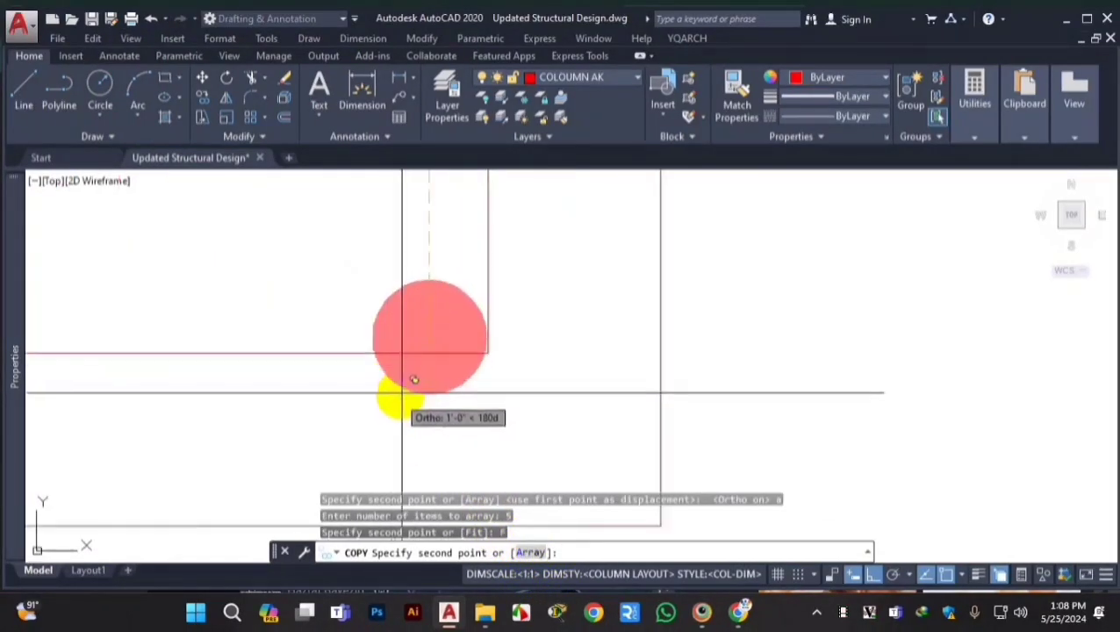
{"action": "scroll", "coordinate": [439, 317], "scroll_direction": "up", "scroll_amount": 5}
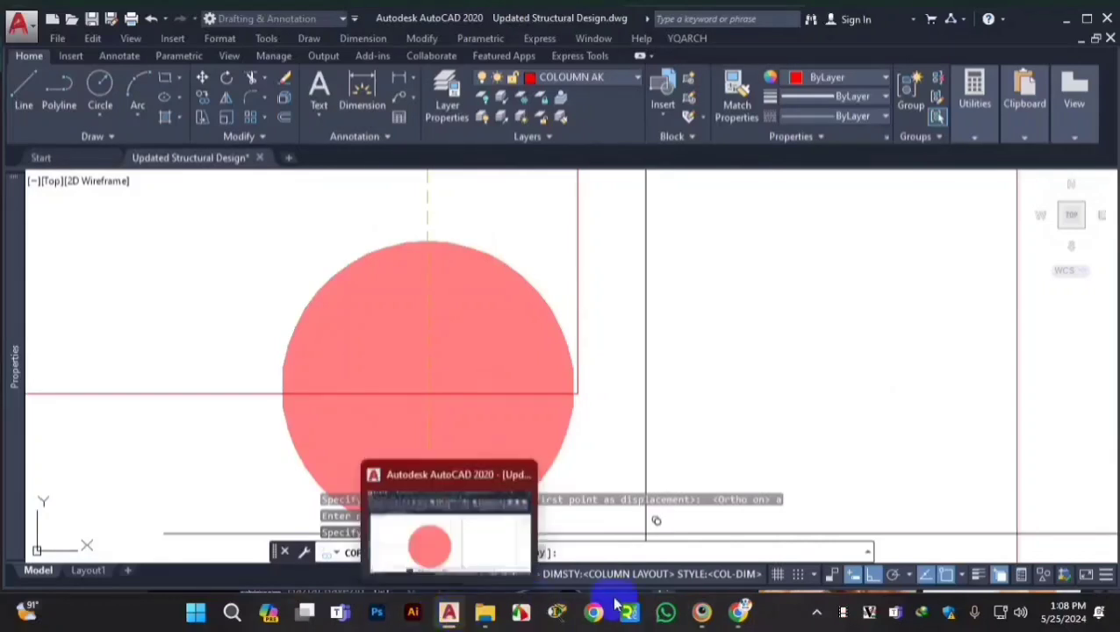
{"action": "left_click", "coordinate": [945, 575]}
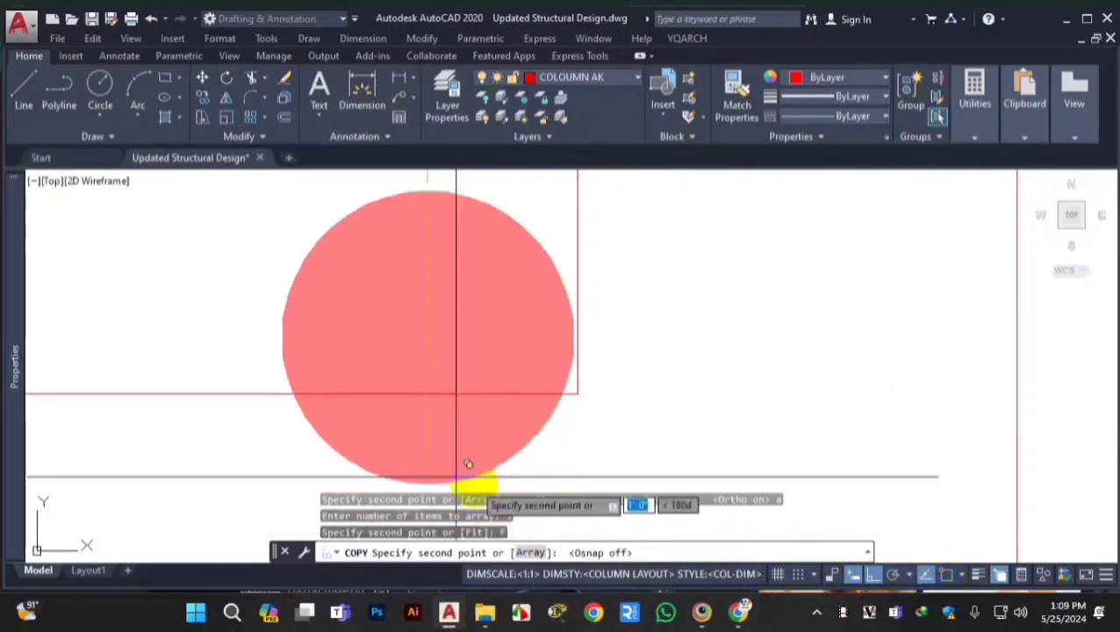
{"action": "scroll", "coordinate": [440, 360], "scroll_direction": "down", "scroll_amount": 4}
{"action": "scroll", "coordinate": [388, 358], "scroll_direction": "up", "scroll_amount": 5}
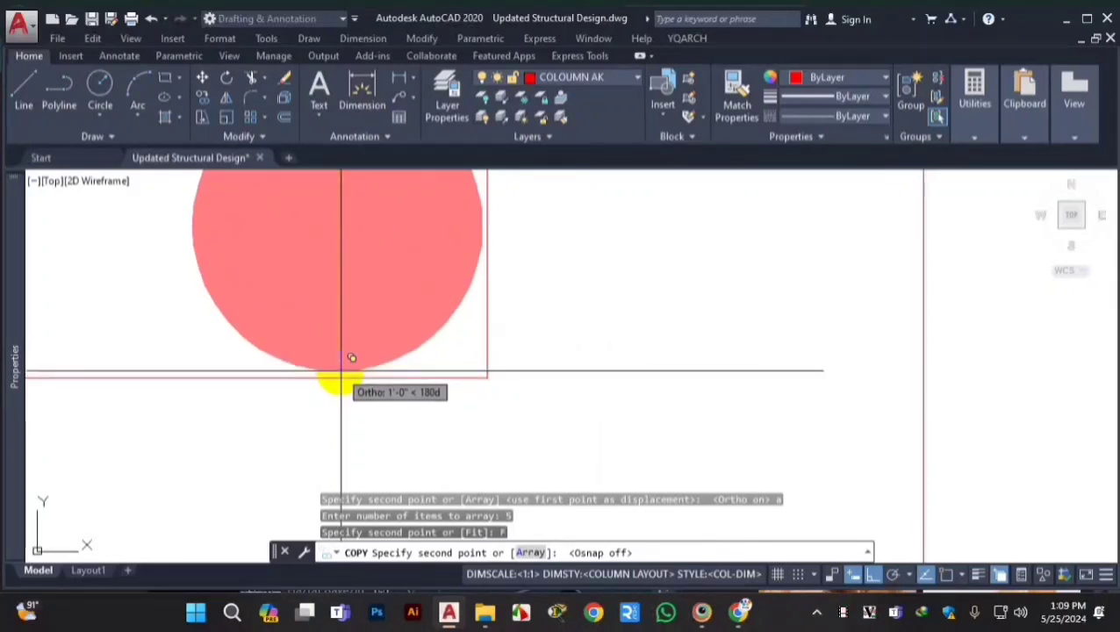
{"action": "left_click", "coordinate": [345, 376]}
{"action": "key", "text": "Escape"}
{"action": "scroll", "coordinate": [410, 399], "scroll_direction": "down", "scroll_amount": 12}
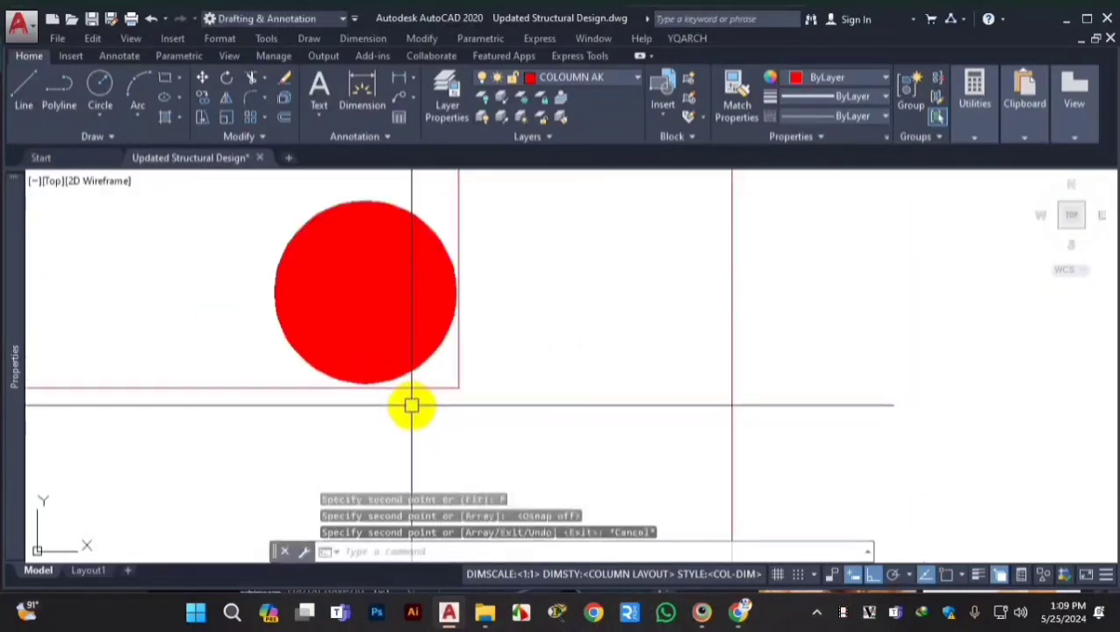
- Examine the spacing of the donuts along the right edge and their fit within the cover rectangle
{"action": "scroll", "coordinate": [394, 217], "scroll_direction": "up", "scroll_amount": 3}
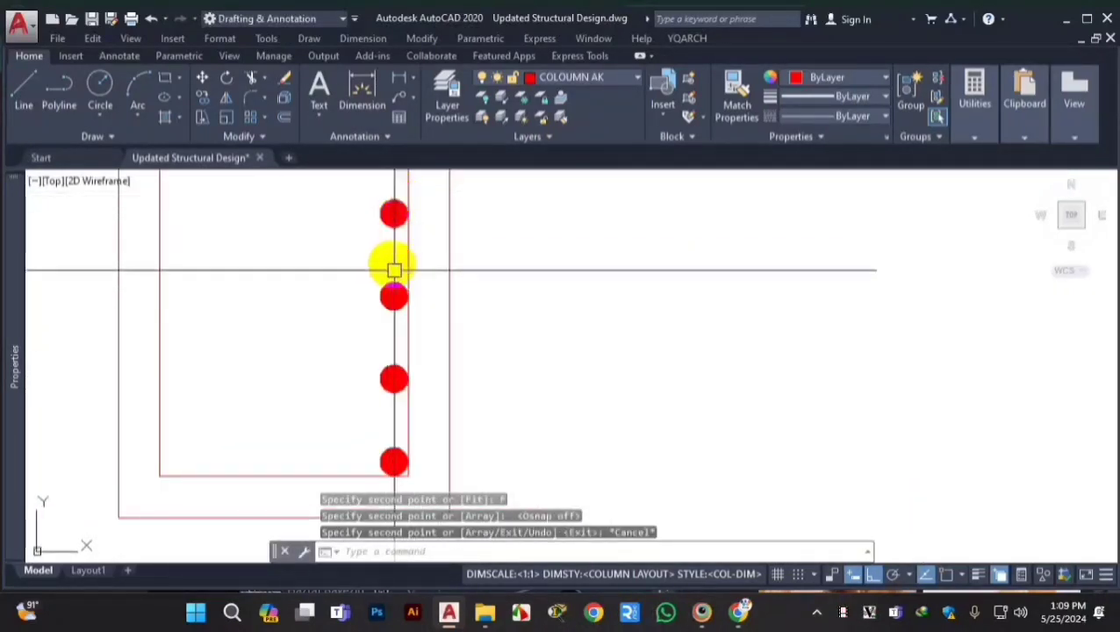
{"action": "scroll", "coordinate": [403, 215], "scroll_direction": "down", "scroll_amount": 2}
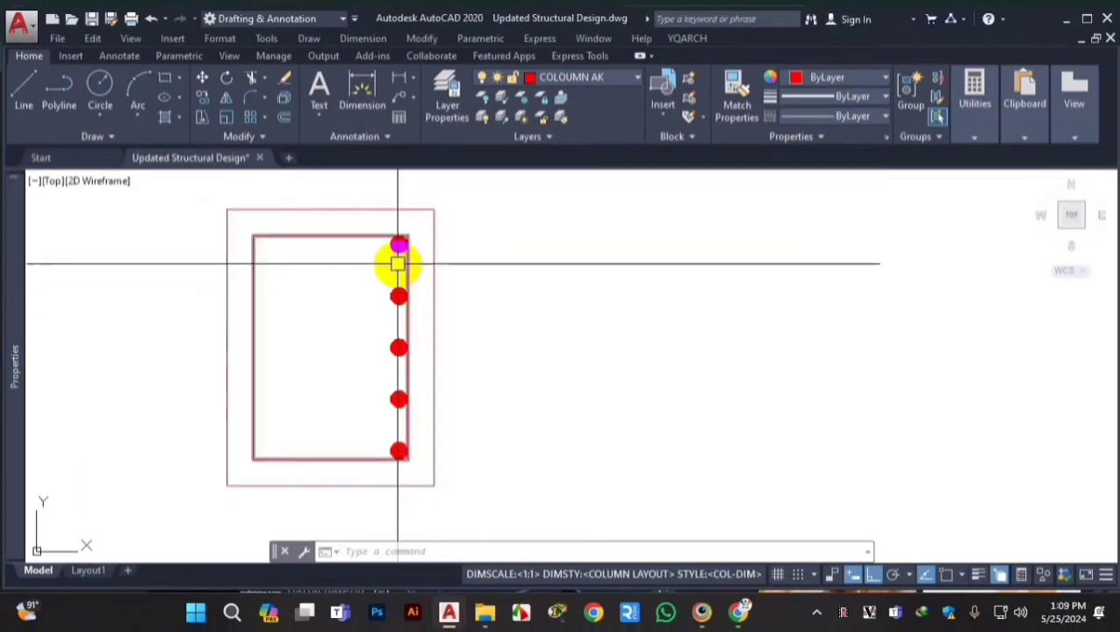
{"action": "scroll", "coordinate": [409, 211], "scroll_direction": "up", "scroll_amount": 3}
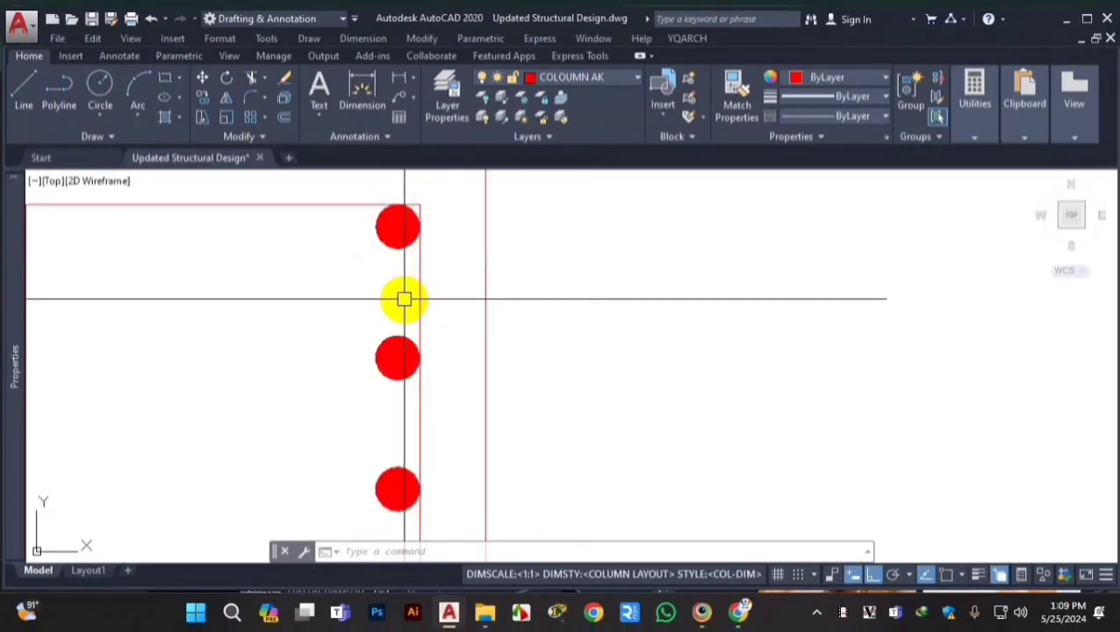
{"action": "scroll", "coordinate": [402, 290], "scroll_direction": "down", "scroll_amount": 2}
{"action": "scroll", "coordinate": [400, 288], "scroll_direction": "up", "scroll_amount": 2}
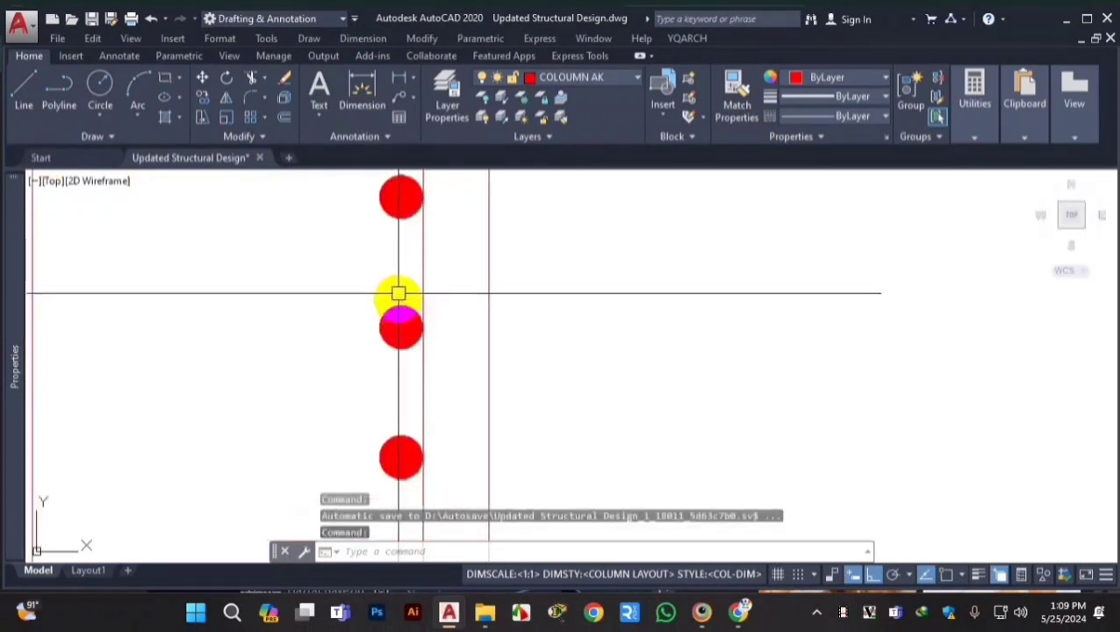
{"action": "scroll", "coordinate": [400, 301], "scroll_direction": "down", "scroll_amount": 2}
{"action": "scroll", "coordinate": [401, 338], "scroll_direction": "up", "scroll_amount": 1}
{"action": "scroll", "coordinate": [403, 366], "scroll_direction": "up", "scroll_amount": 2}
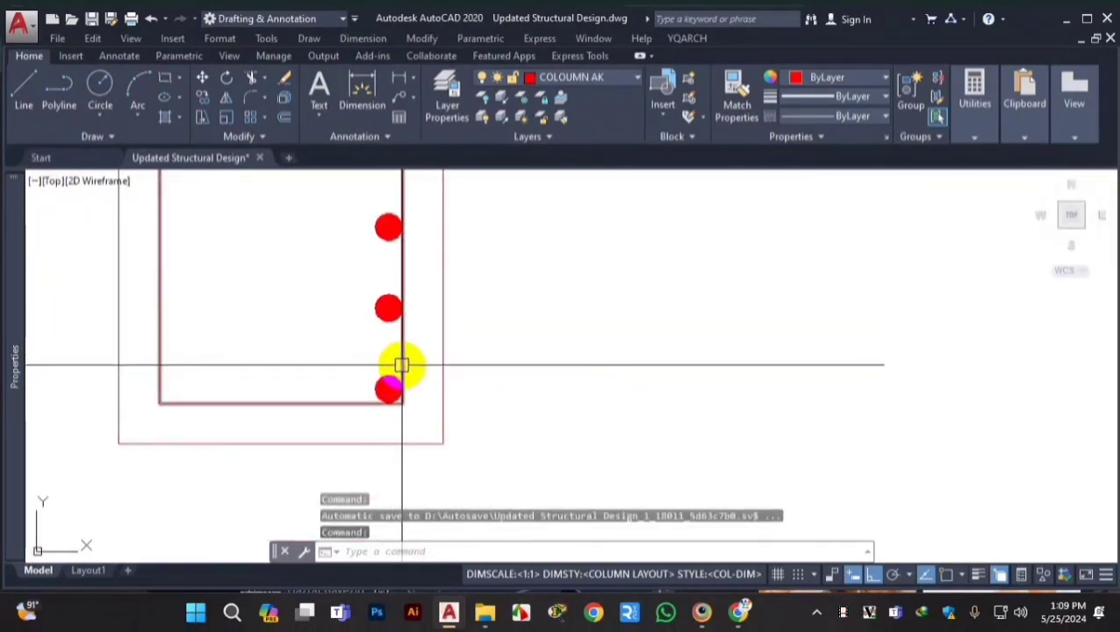
{"action": "scroll", "coordinate": [372, 357], "scroll_direction": "down", "scroll_amount": 2}
{"action": "scroll", "coordinate": [375, 318], "scroll_direction": "down", "scroll_amount": 2}
{"action": "scroll", "coordinate": [320, 283], "scroll_direction": "up", "scroll_amount": 2}
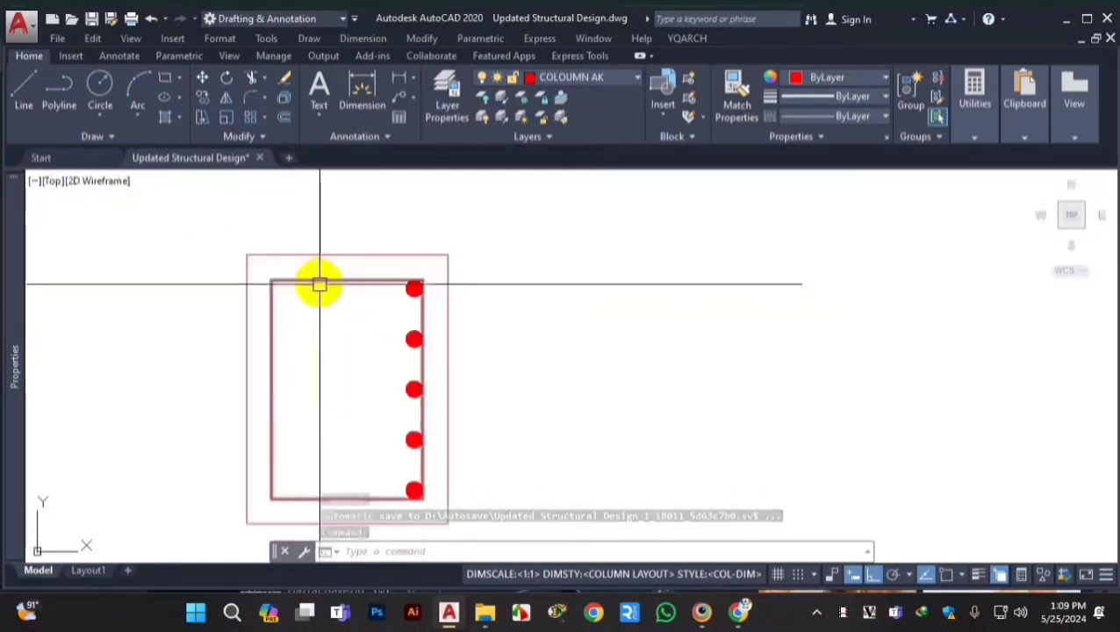
{"action": "left_click", "coordinate": [387, 256]}
{"action": "key", "text": "Escape"}
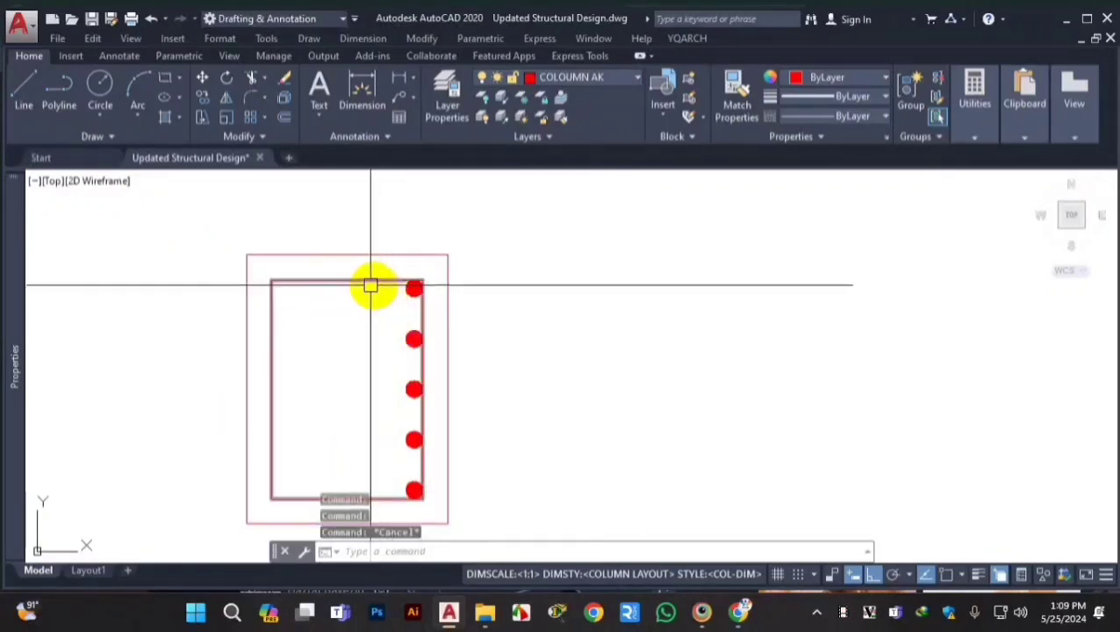
- Mirror the five right-hand donuts about the section's vertical centreline with object snap on, keeping the source objects
{"action": "scroll", "coordinate": [405, 298], "scroll_direction": "up", "scroll_amount": 2}
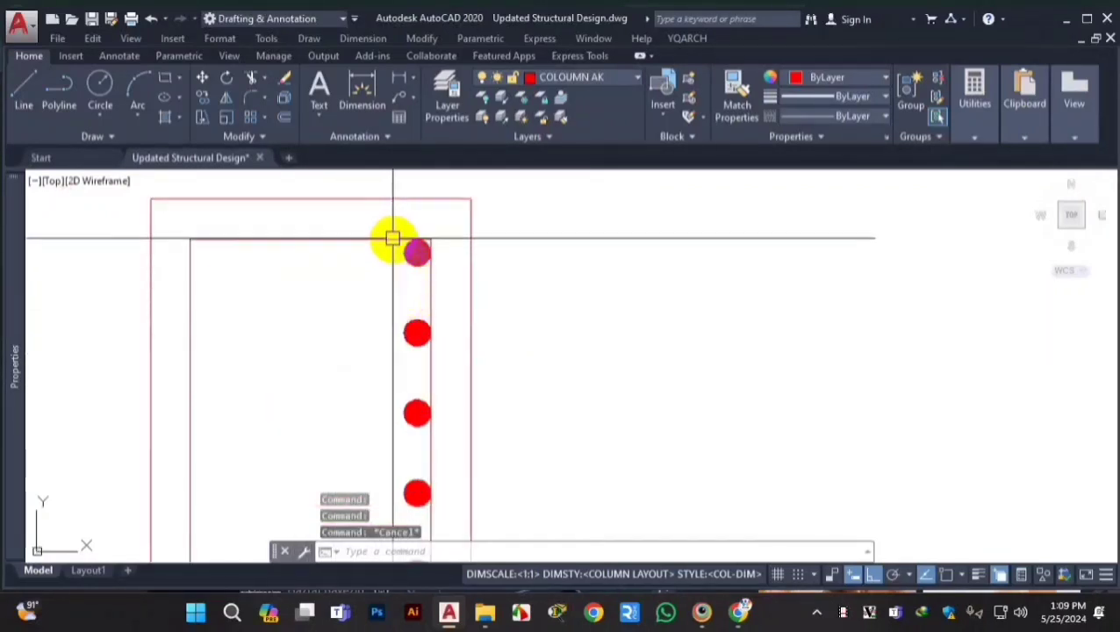
{"action": "left_click", "coordinate": [396, 222]}
{"action": "scroll", "coordinate": [401, 325], "scroll_direction": "down", "scroll_amount": 3}
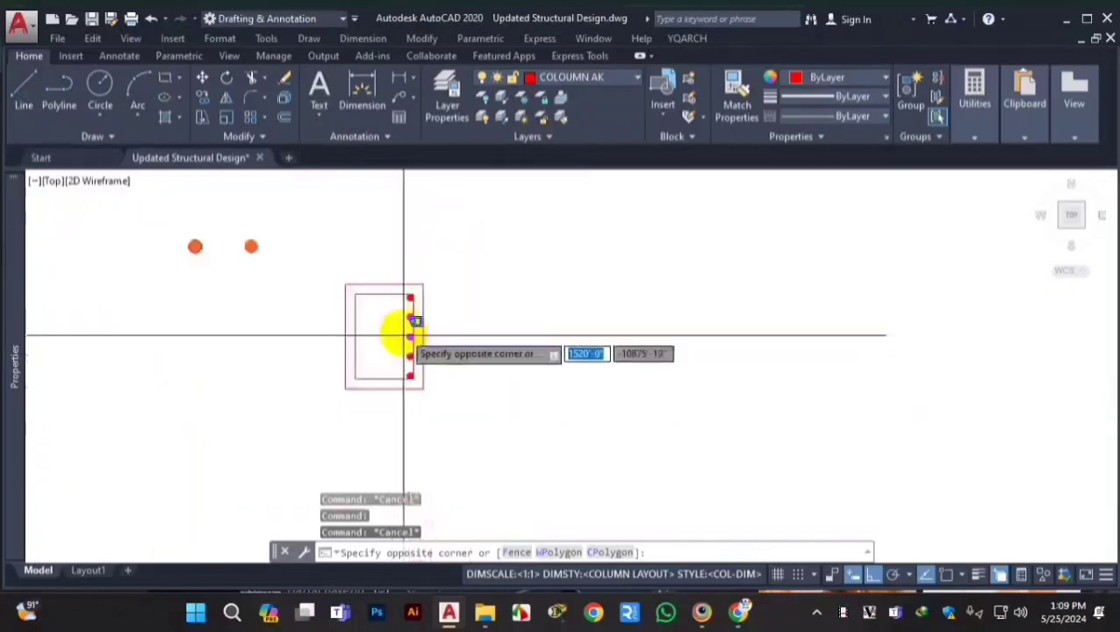
{"action": "scroll", "coordinate": [415, 387], "scroll_direction": "up", "scroll_amount": 4}
{"action": "left_click", "coordinate": [447, 355]}
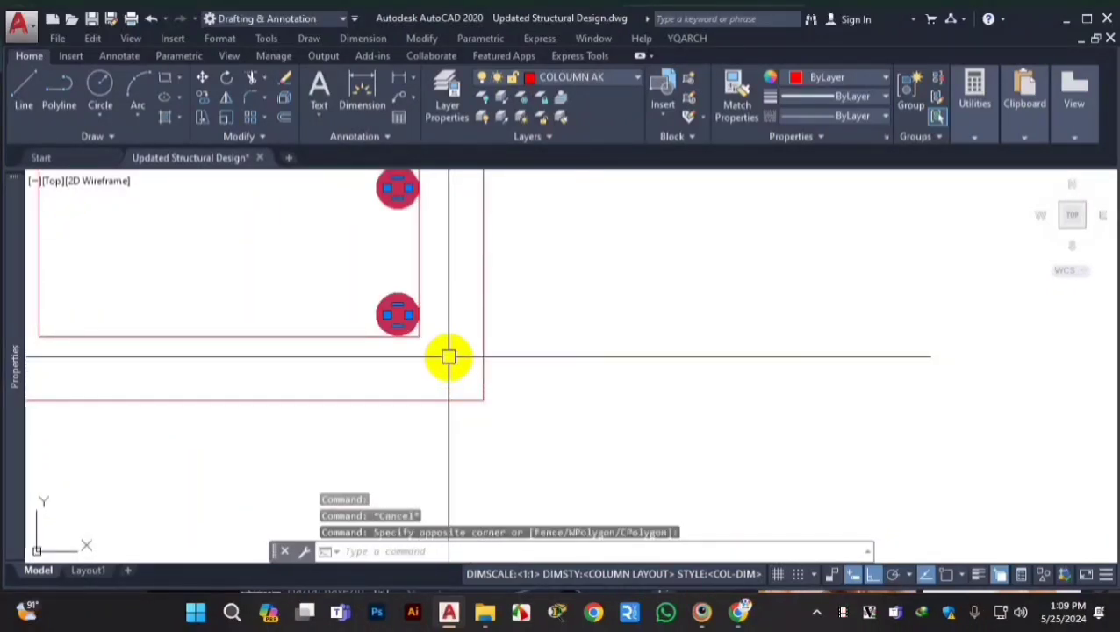
{"action": "key", "text": "Return"}
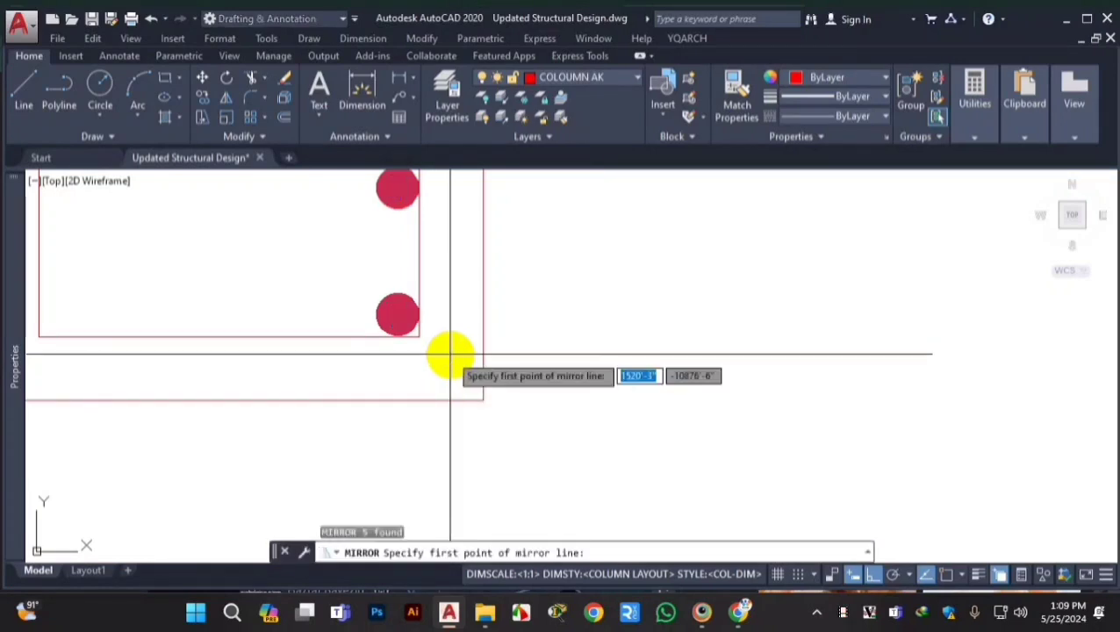
{"action": "scroll", "coordinate": [441, 365], "scroll_direction": "down", "scroll_amount": 3}
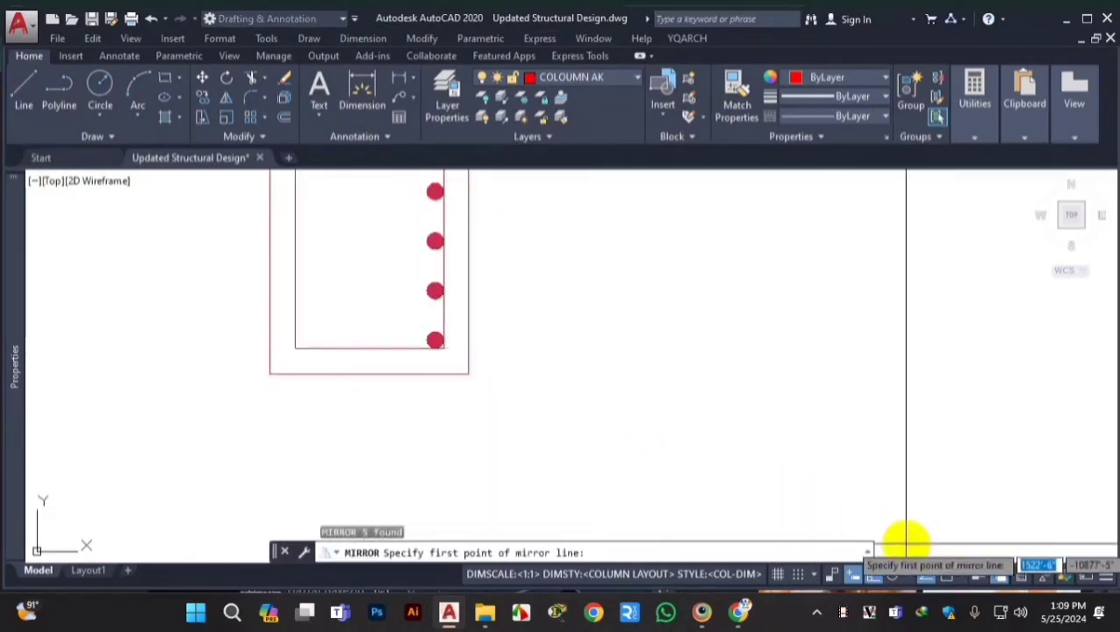
{"action": "left_click", "coordinate": [948, 572]}
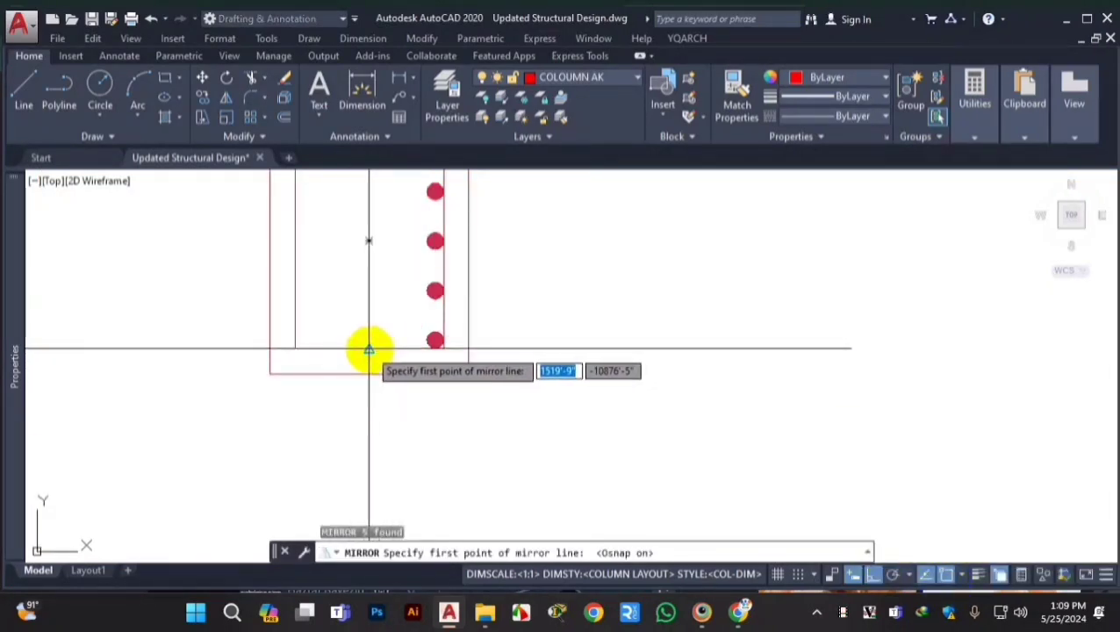
{"action": "left_click", "coordinate": [369, 374]}
{"action": "scroll", "coordinate": [368, 434], "scroll_direction": "down", "scroll_amount": 2}
{"action": "left_click", "coordinate": [368, 435]}
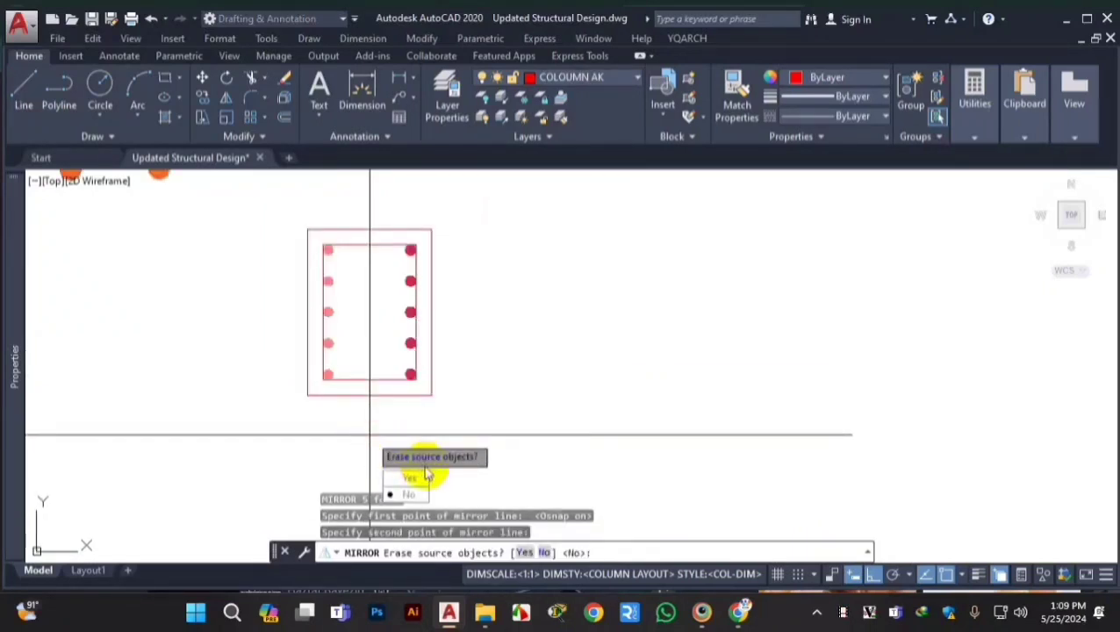
{"action": "type", "text": "n"}
{"action": "key", "text": "Return"}
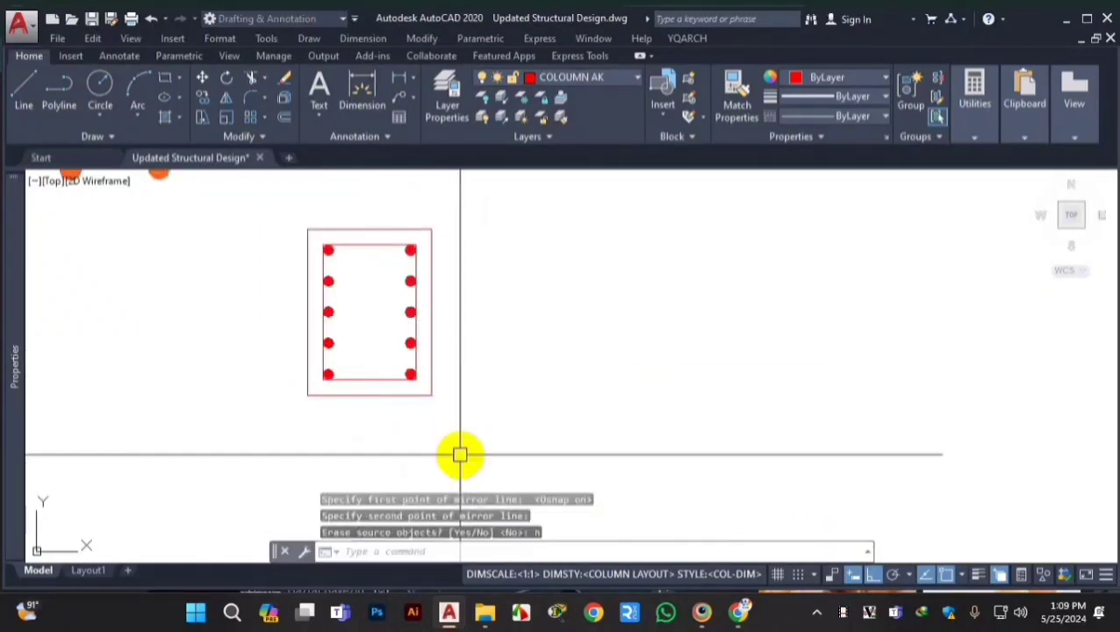